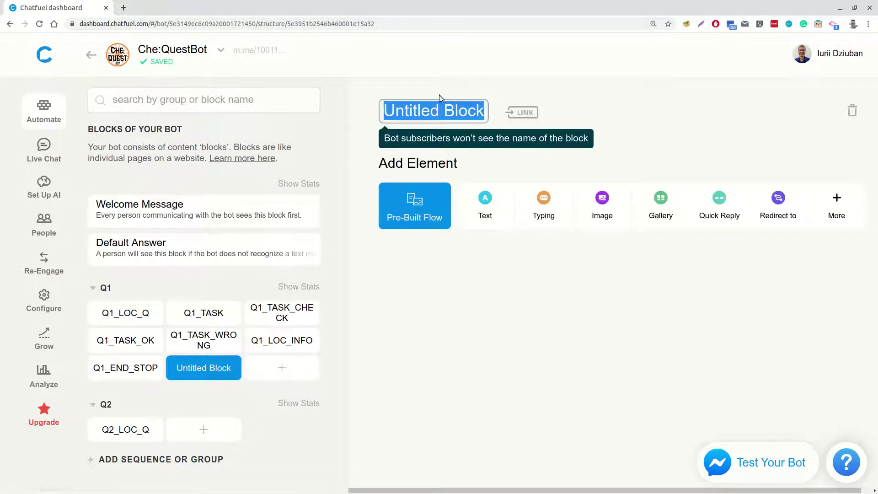
Name the new Q1 block Q1_LOC_HINT1
type("Q1_")
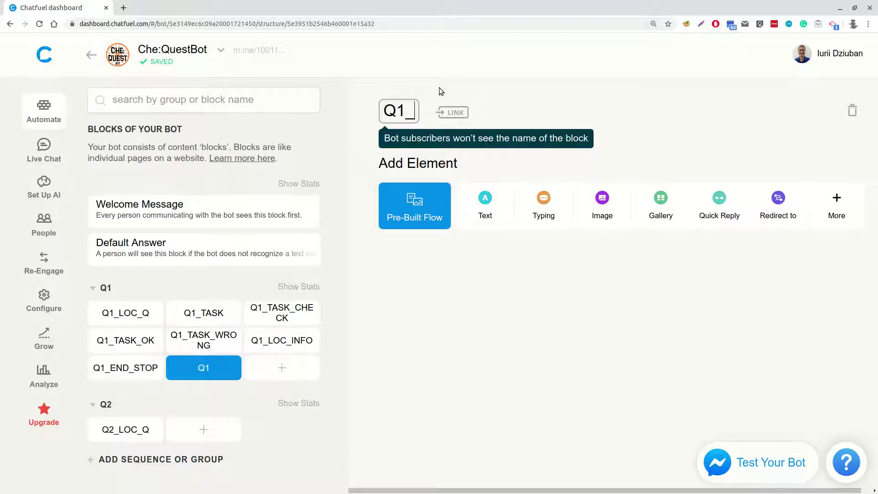
type("LOC_")
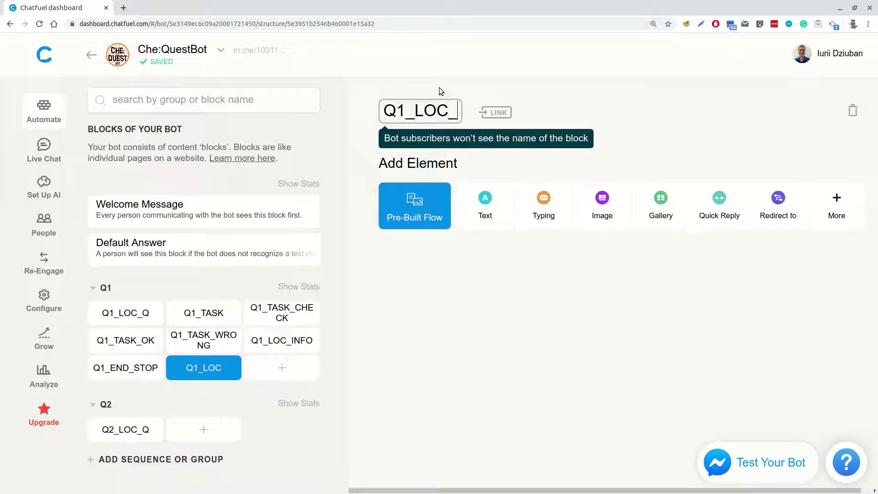
type("HI")
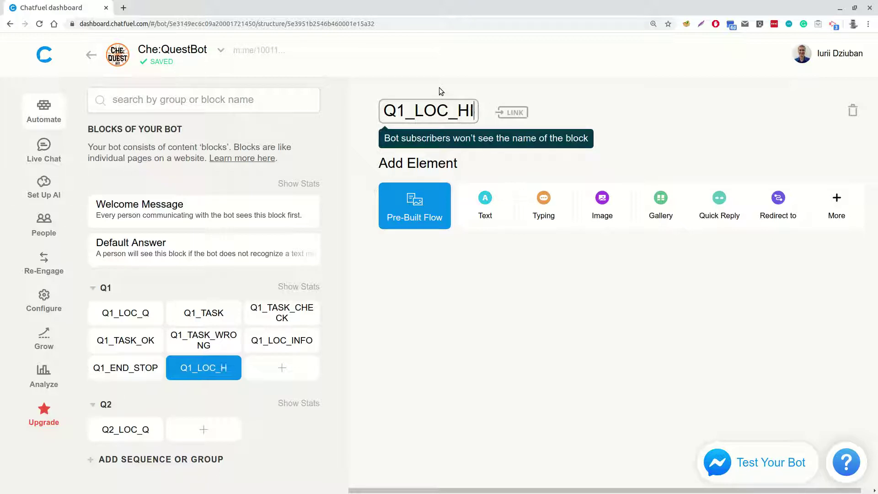
type("NT2")
key("BackSpace")
type("1")
key("Return")
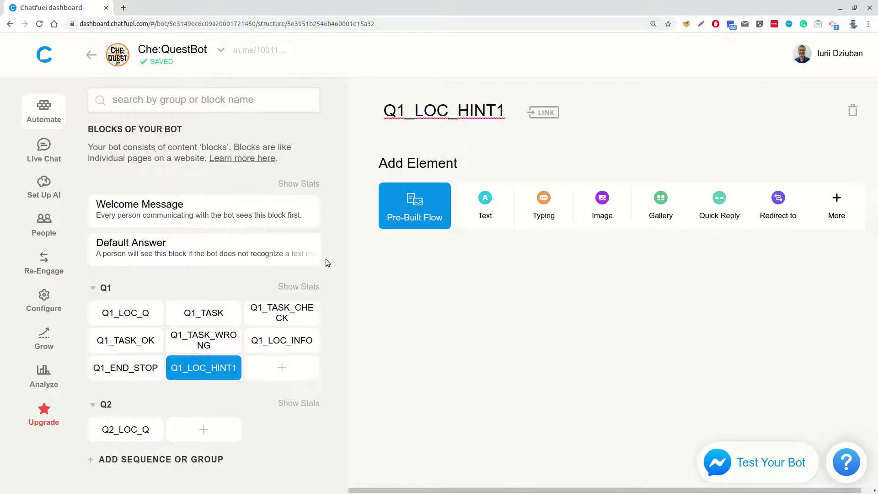
Add a second Q1 block named Q1_LOC_HINT2
left_click(283, 367)
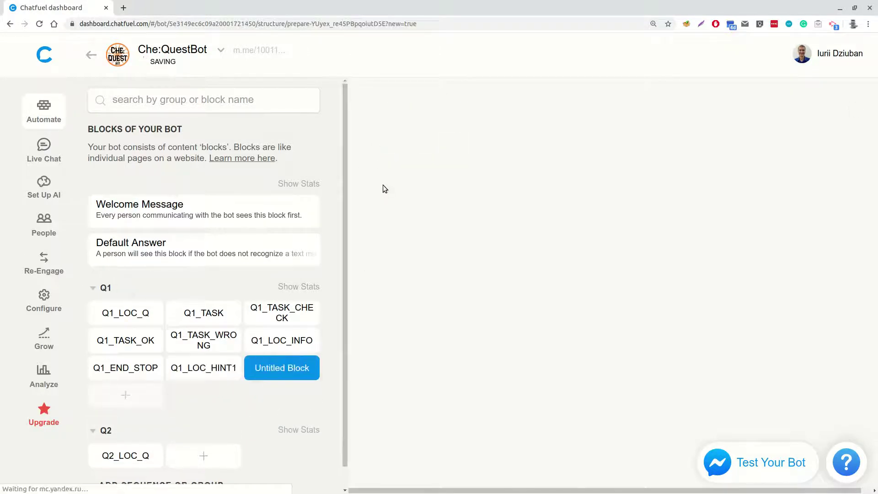
left_click(210, 370)
key("ctrl+c")
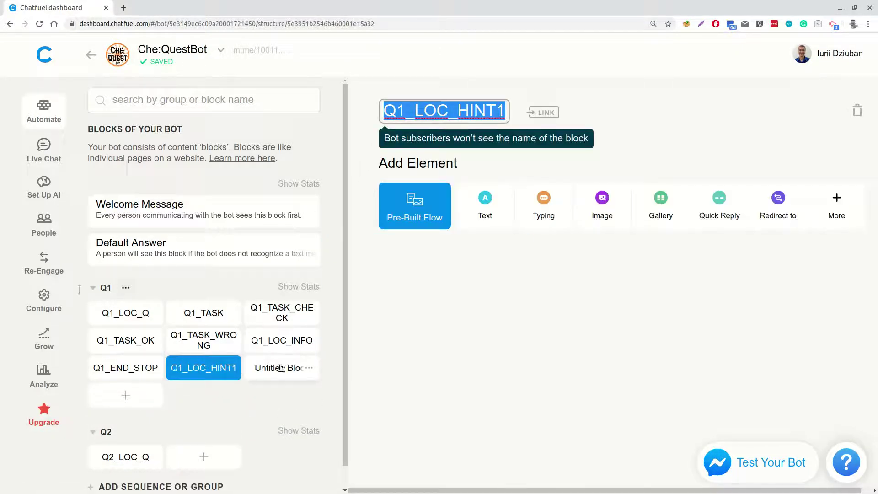
left_click(280, 368)
key("ctrl+v")
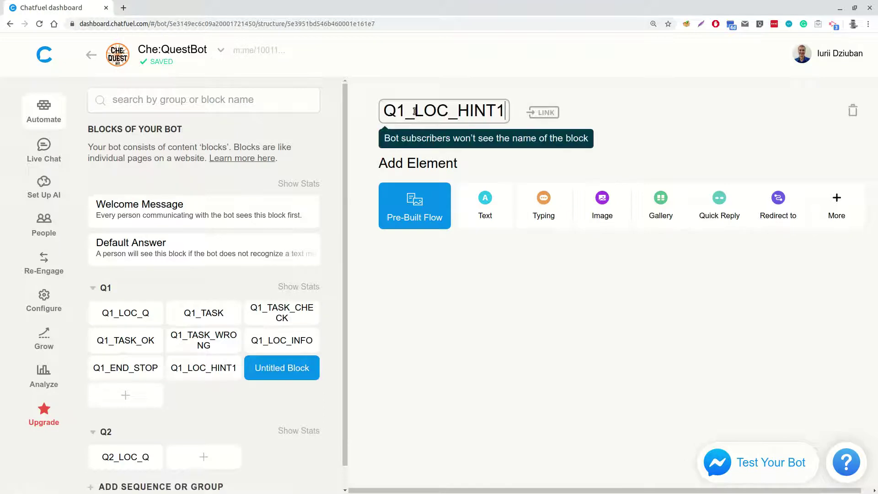
key("BackSpace")
type("2")
key("Return")
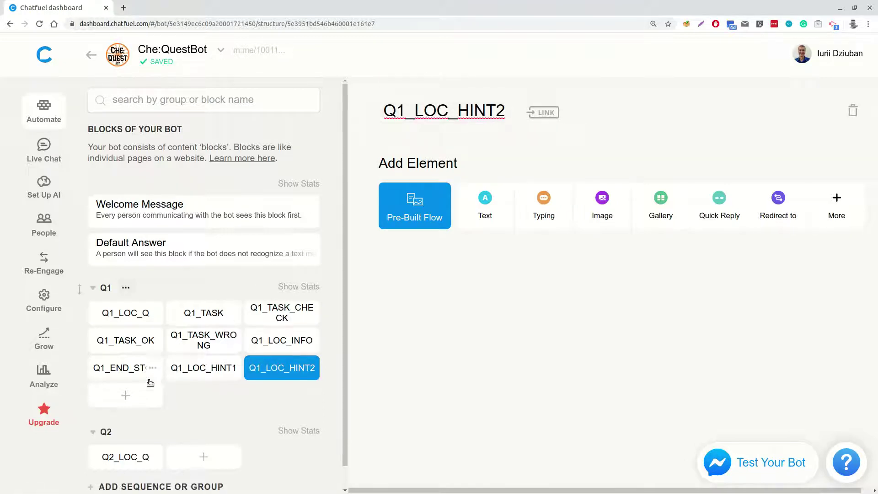
Add a third Q1 block named HINTS_PENALTY
left_click(138, 391)
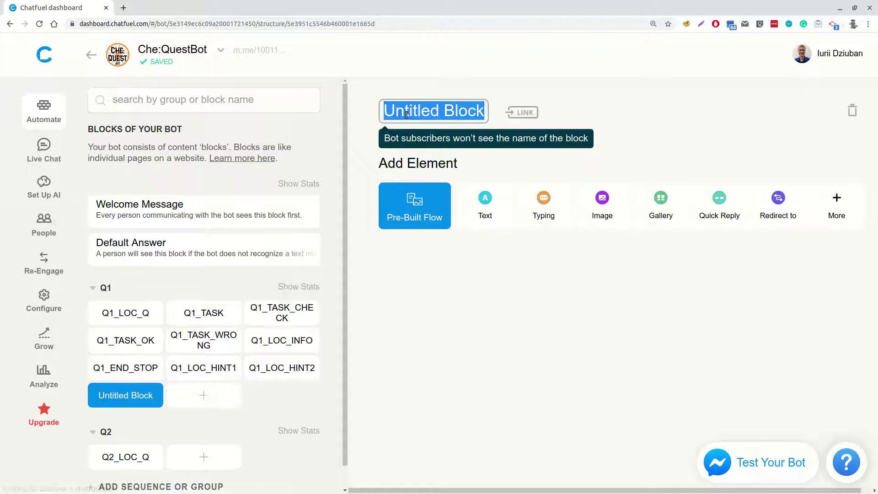
type("HI")
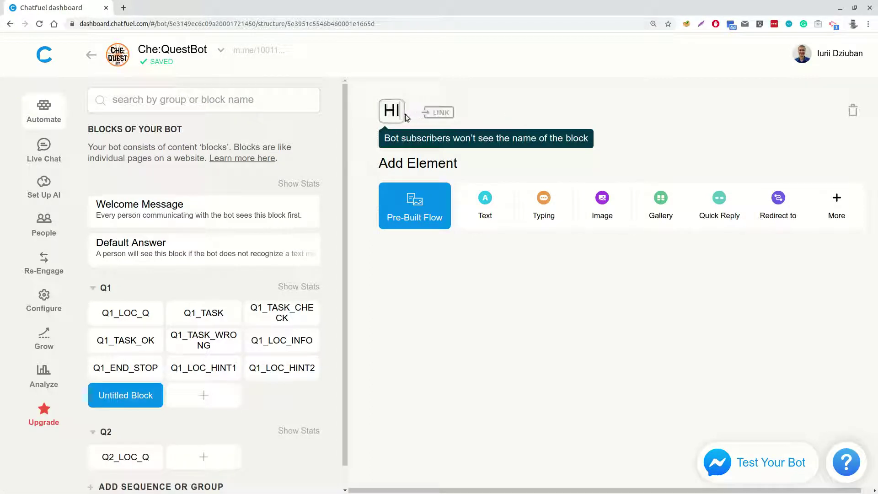
type("NTS_PENALTY")
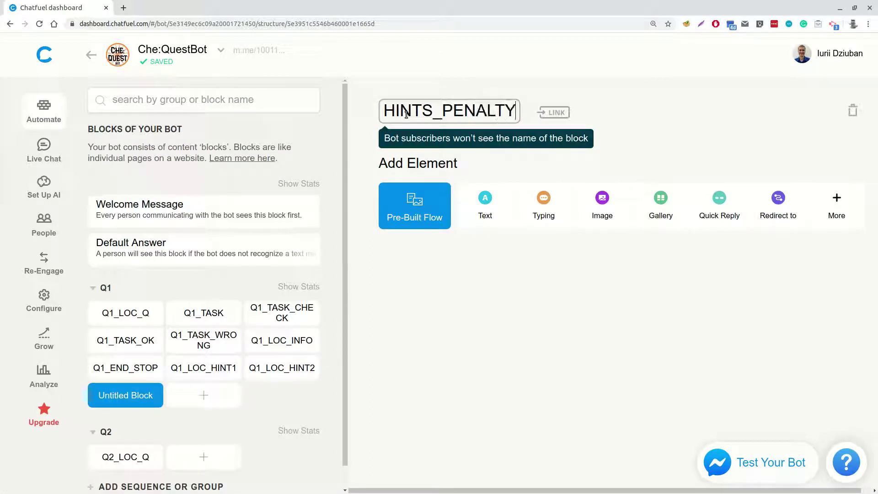
key("Return")
In Q1_LOC_HINT1, add a typing pause followed by a 'Hint #1:' text message
left_click(206, 366)
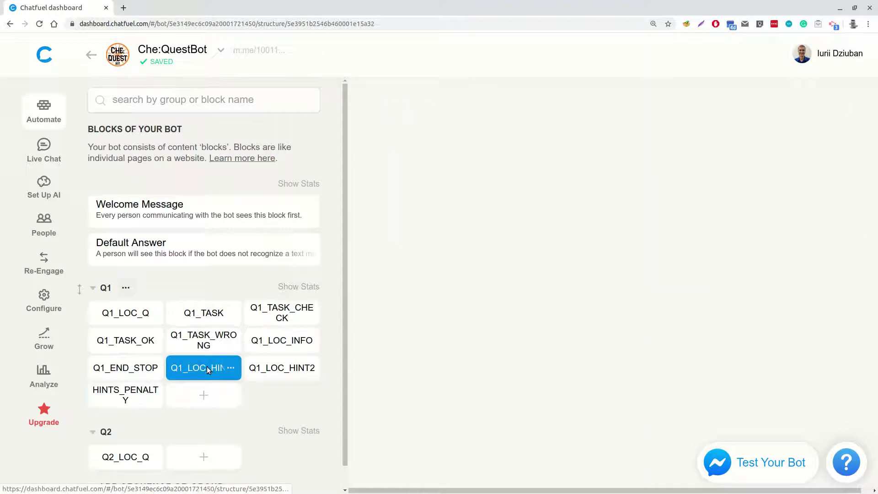
left_click(543, 205)
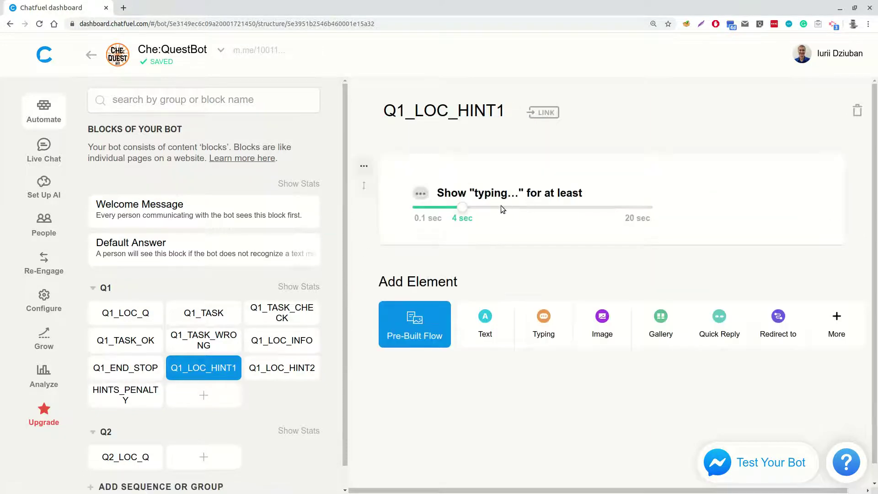
left_click(484, 320)
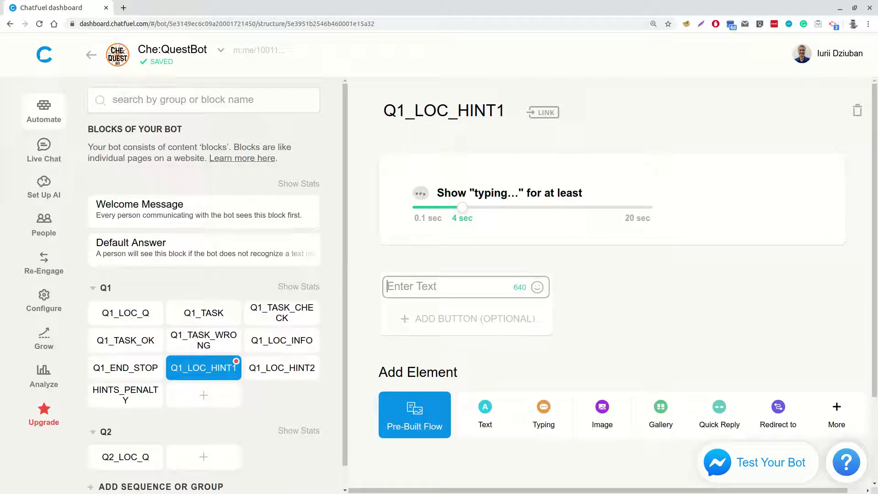
left_click(406, 281)
type("Hint #1:")
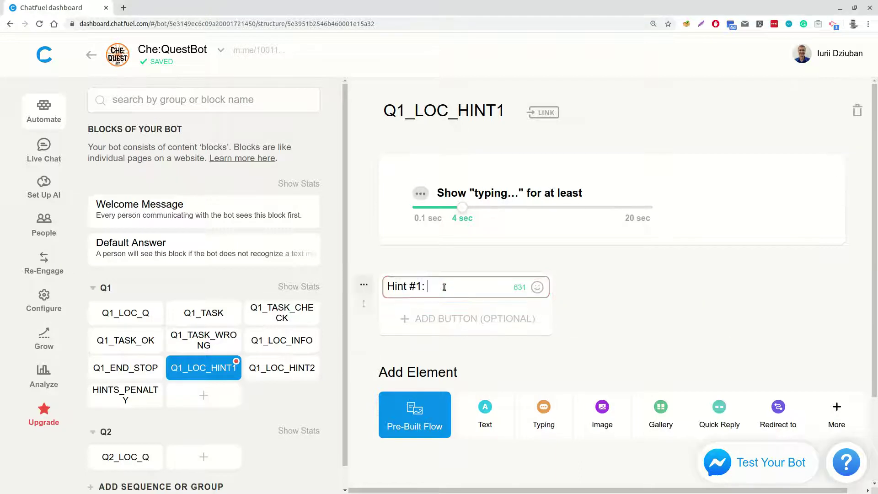
key("Return")
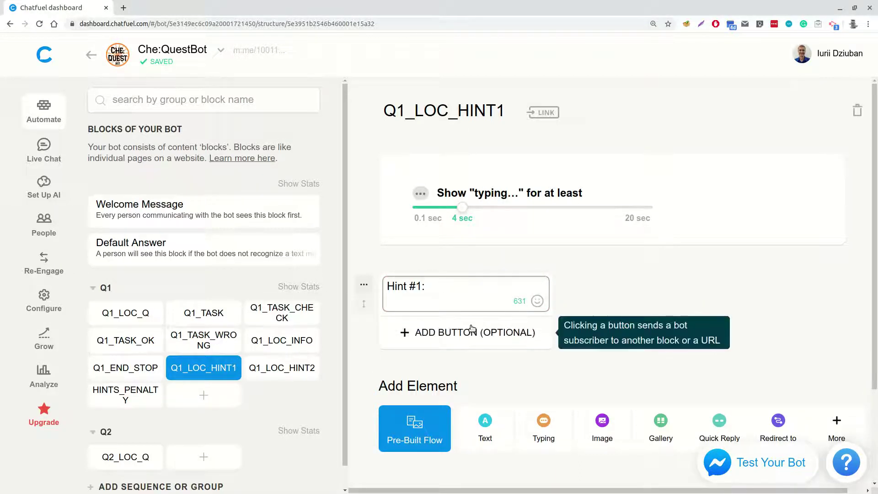
key("BackSpace")
Add another typing pause and a text with the centre-of-mass-underground hint
left_click(543, 414)
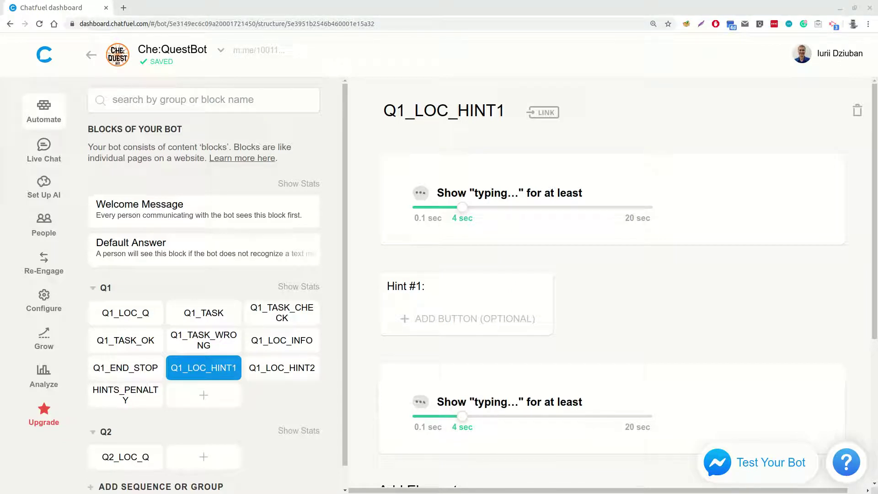
scroll(521, 411, "down", 3)
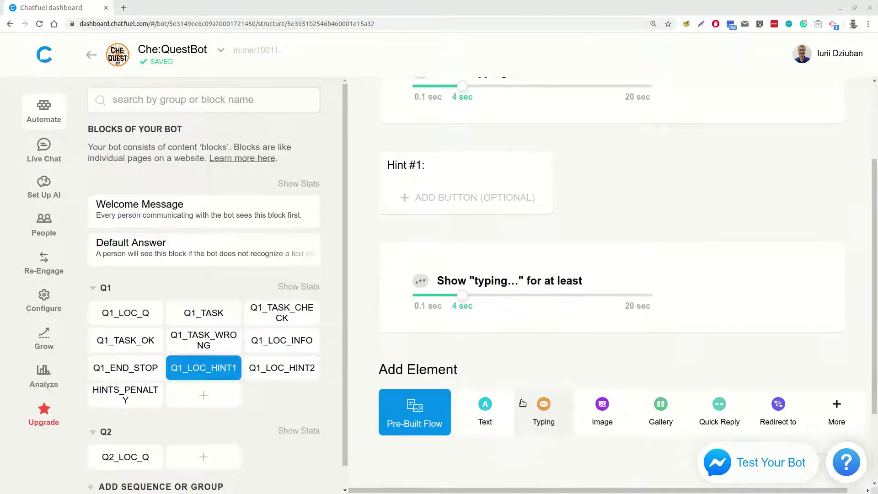
left_click(491, 406)
type("This is a big object but it's center of mass is located underground 🤔")
scroll(571, 386, "down", 3)
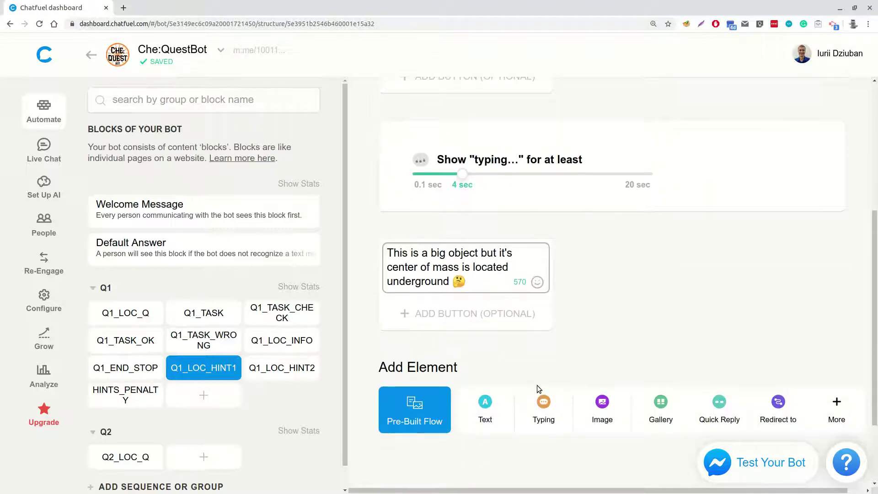
End Q1_LOC_HINT1 with a redirect to the HINTS_PENALTY block
left_click(776, 402)
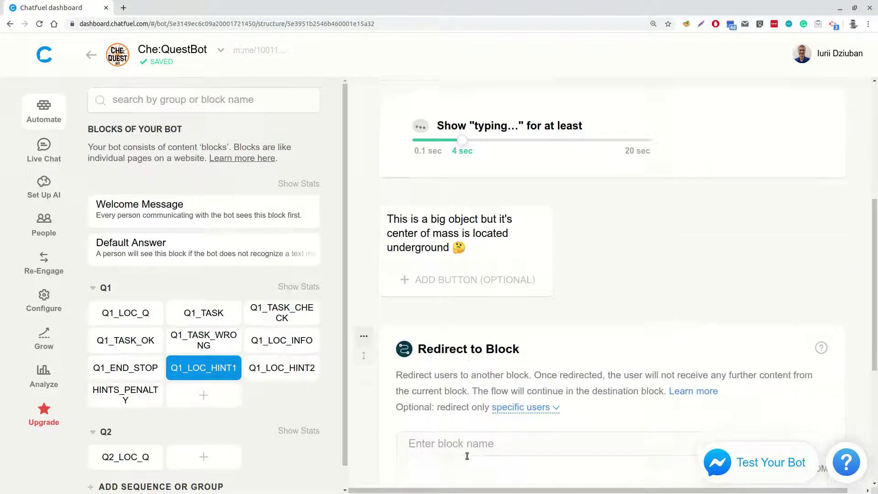
scroll(448, 371, "down", 3)
left_click(451, 334)
type("HINTS")
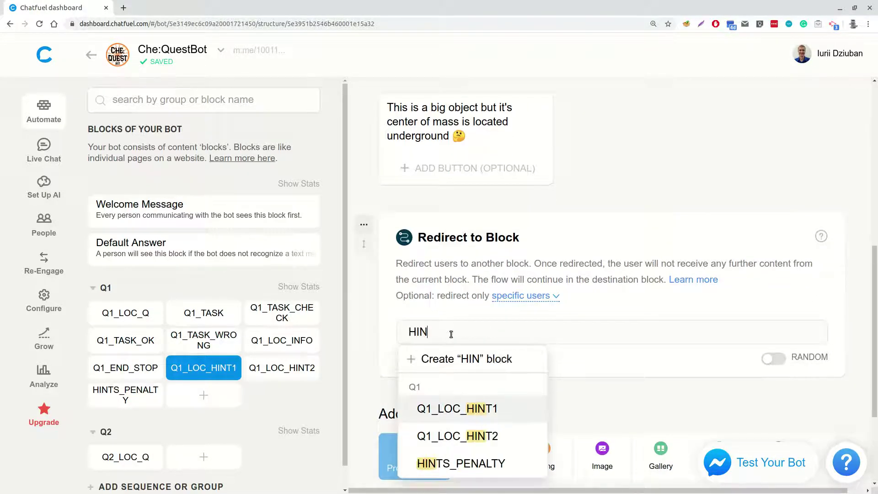
left_click(478, 408)
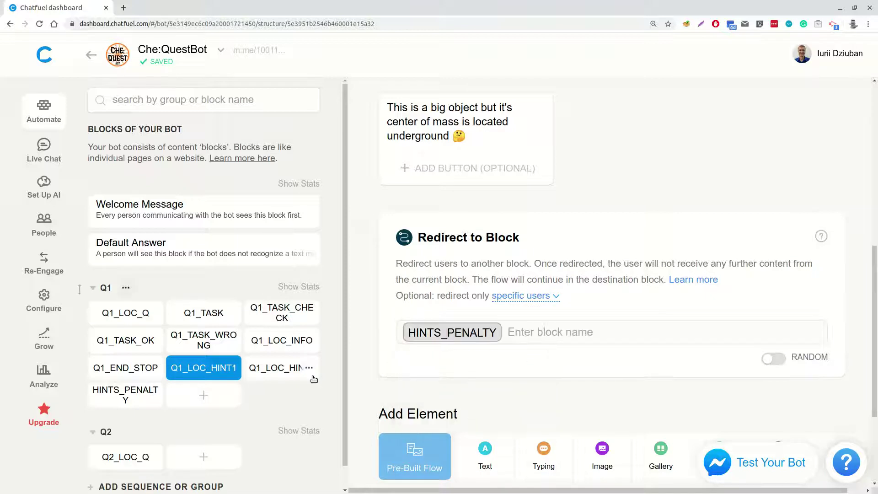
In Q1_LOC_HINT2, add a 2.4-second typing pause and a 'Hint #2:' text
left_click(282, 371)
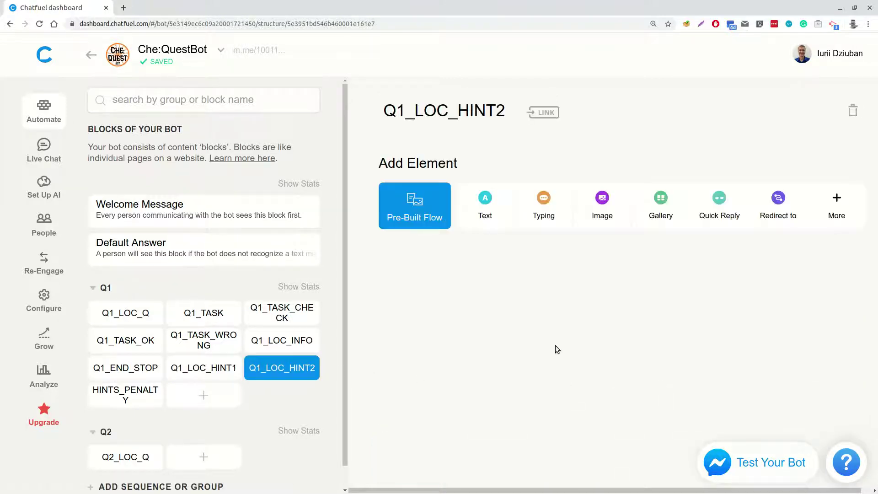
left_click(538, 230)
left_click_drag(417, 207, 443, 207)
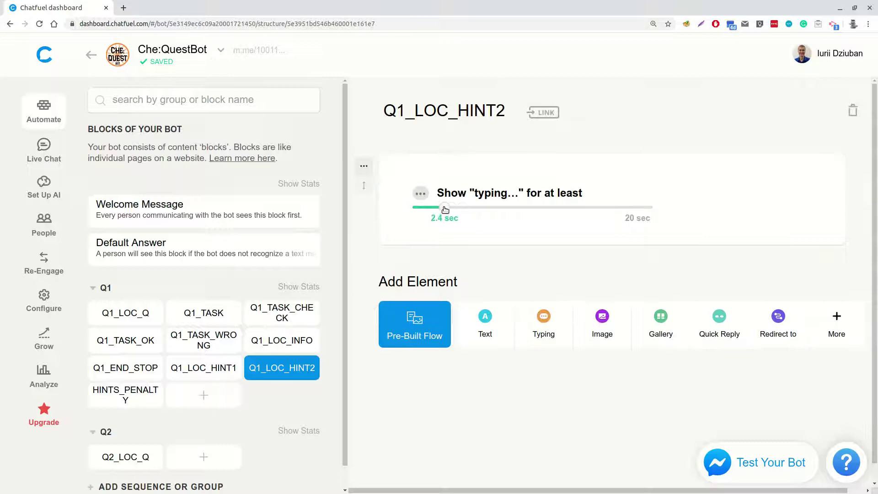
left_click(469, 317)
type("H")
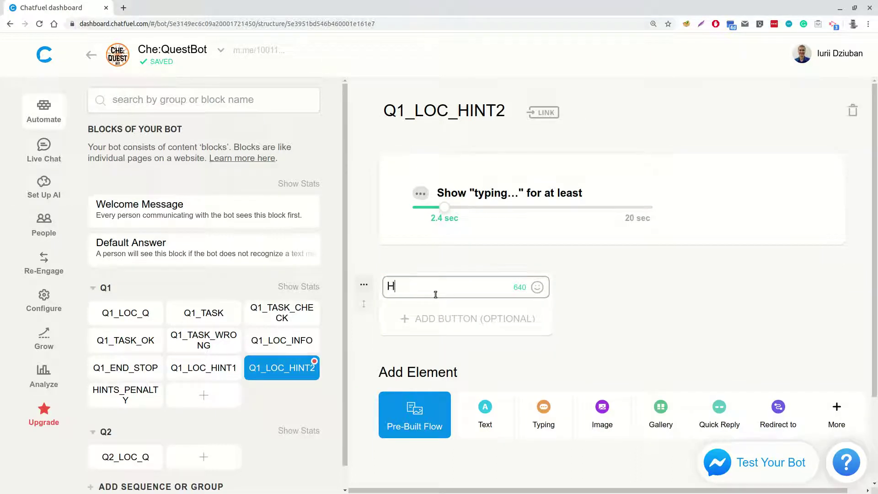
type("int #2:")
Add another typing pause and a text listing the other Ukrainian cities hint
left_click(549, 417)
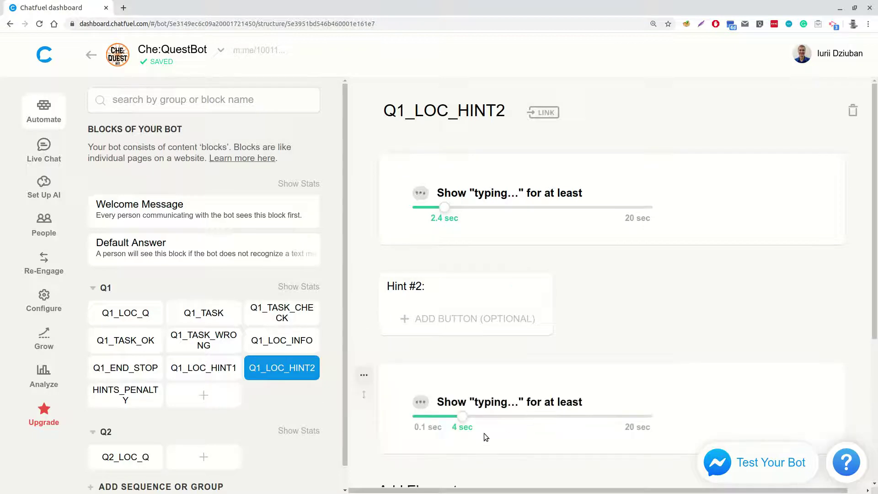
left_click(485, 416)
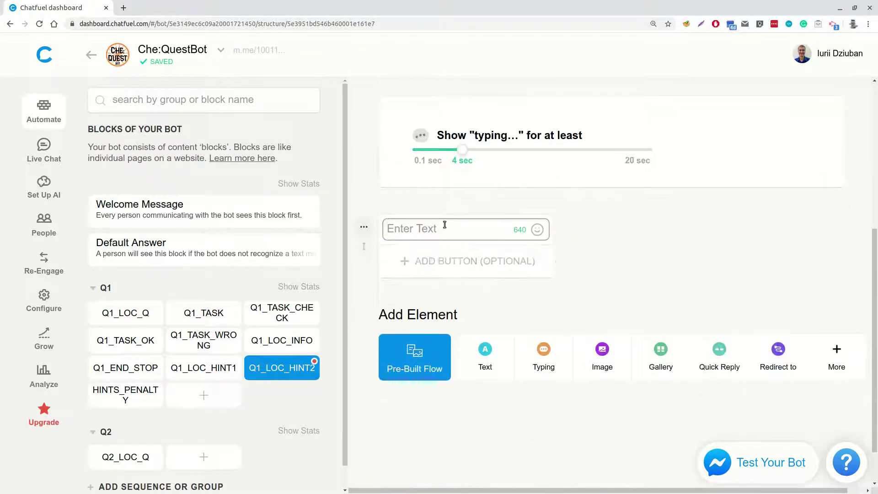
type("Objects built by the same object are located in other Ukrainian cities including: 👉 Ivano-Frankivsk 👉 Lviv 👉 Donetsk 👉 Chernivtsi 👉 Lugansk")
scroll(516, 289, "down", 2)
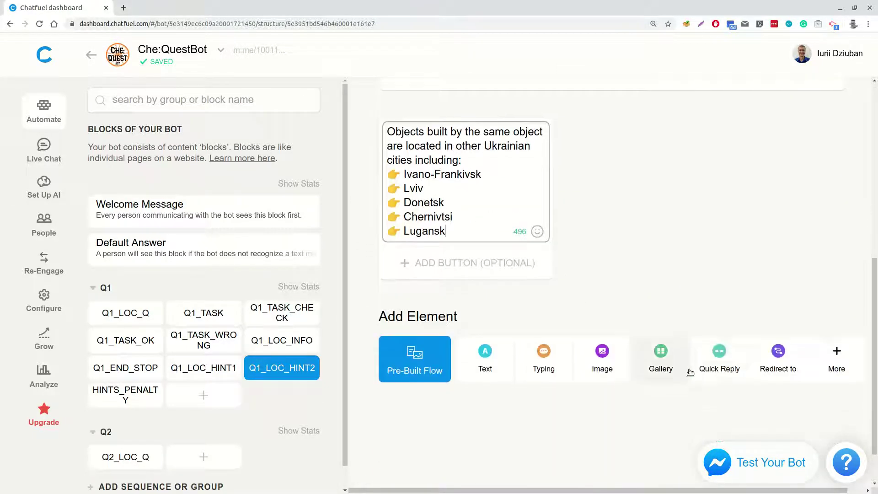
End Q1_LOC_HINT2 with a redirect to the HINTS_PENALTY block
left_click(768, 361)
left_click(437, 419)
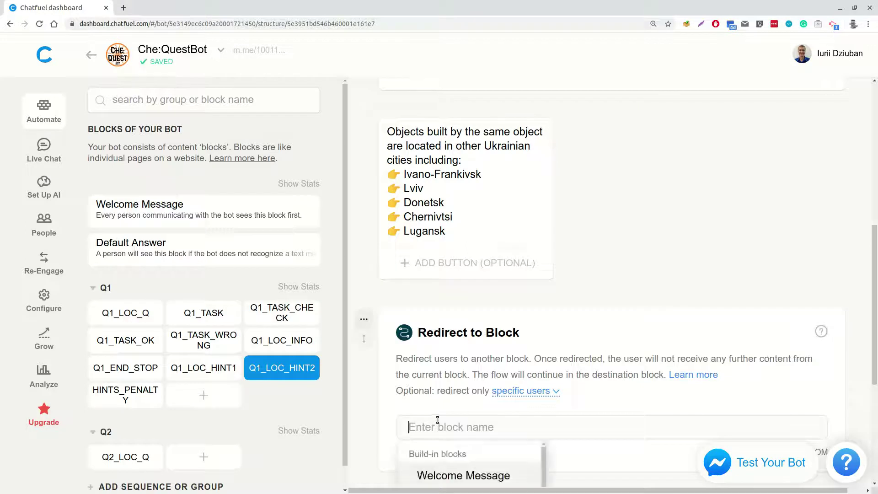
type("HINTS")
scroll(611, 396, "down", 3)
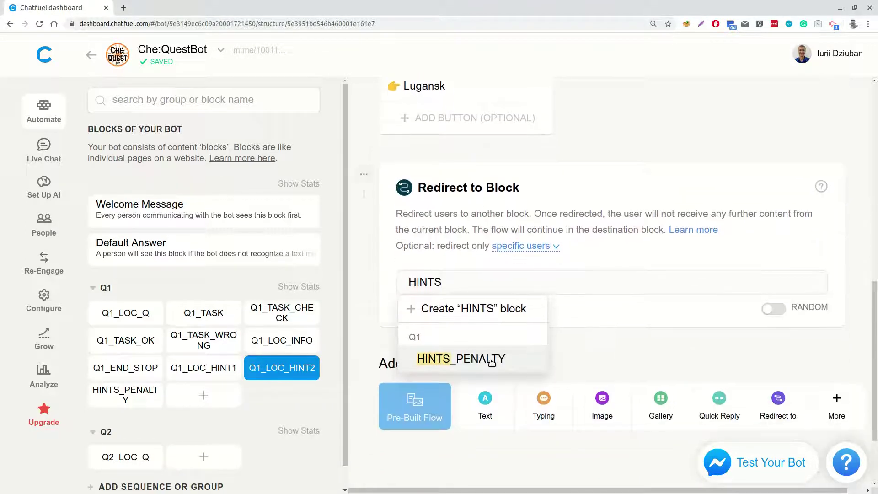
left_click(478, 358)
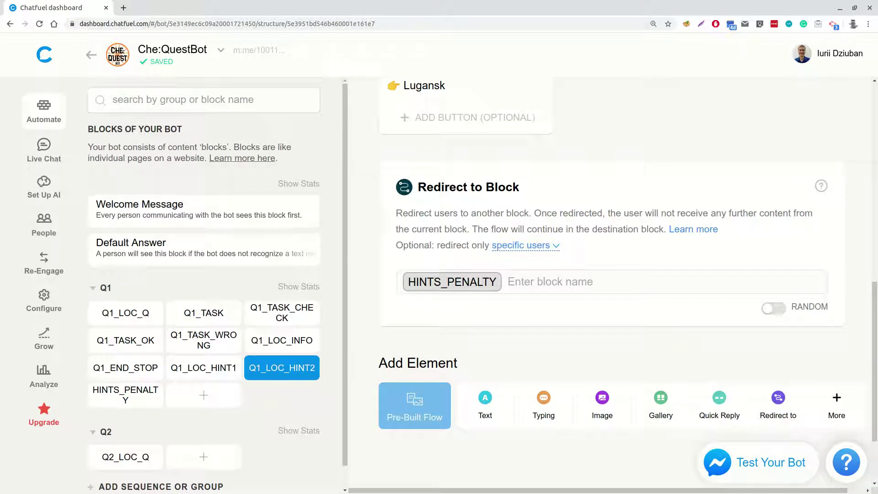
Give HINTS_PENALTY a redirect card that sends users to Q1_TASK
left_click(125, 399)
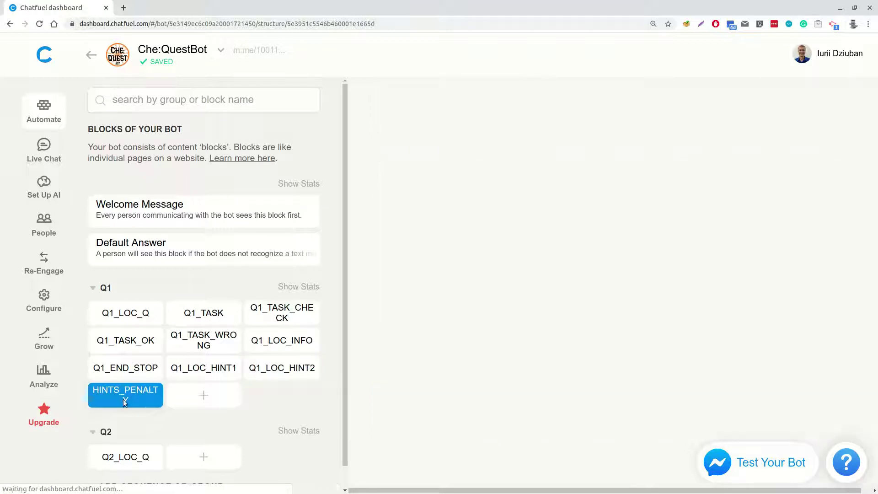
left_click(778, 203)
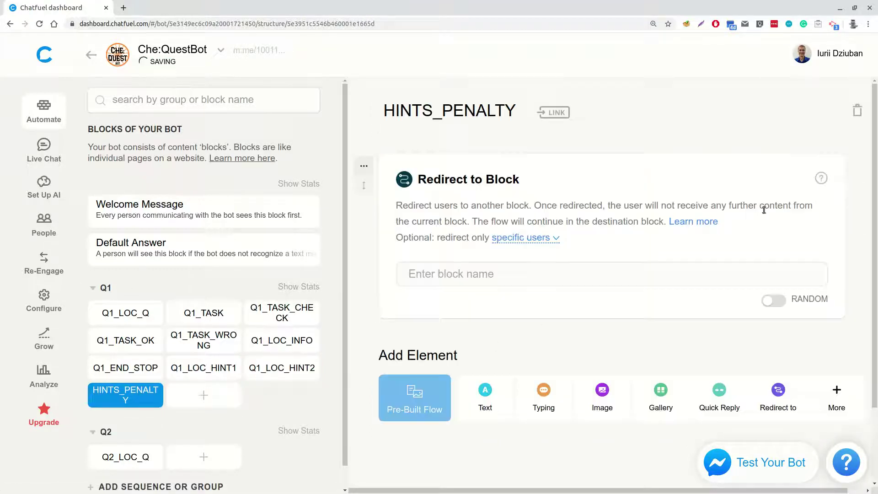
left_click(465, 272)
type("Q1_T")
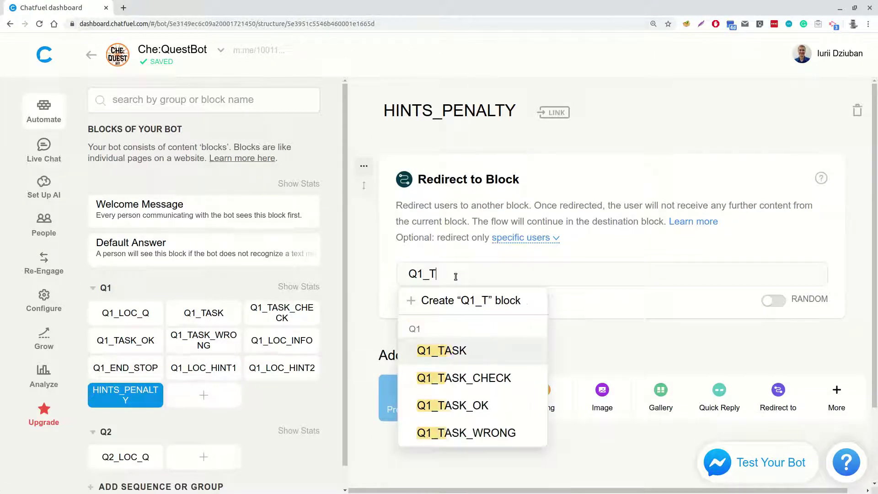
type("A")
left_click(457, 350)
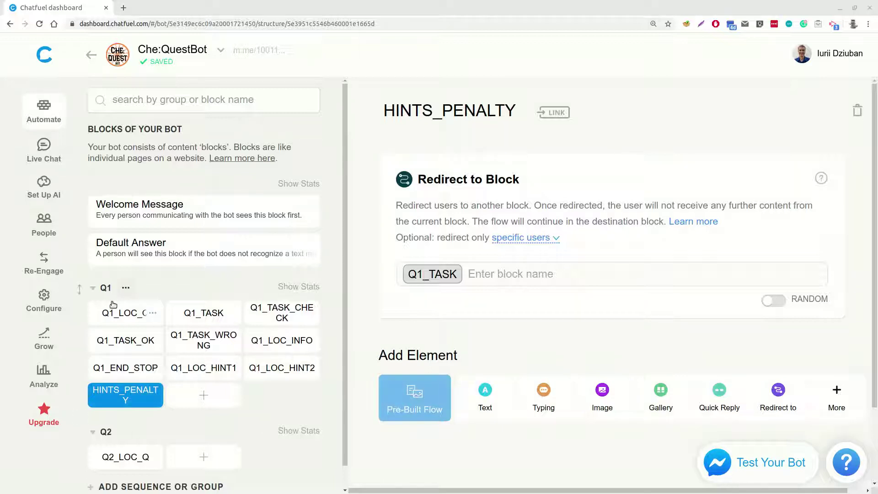
Create a new block group named QUEST_GENERAL
left_click(80, 278)
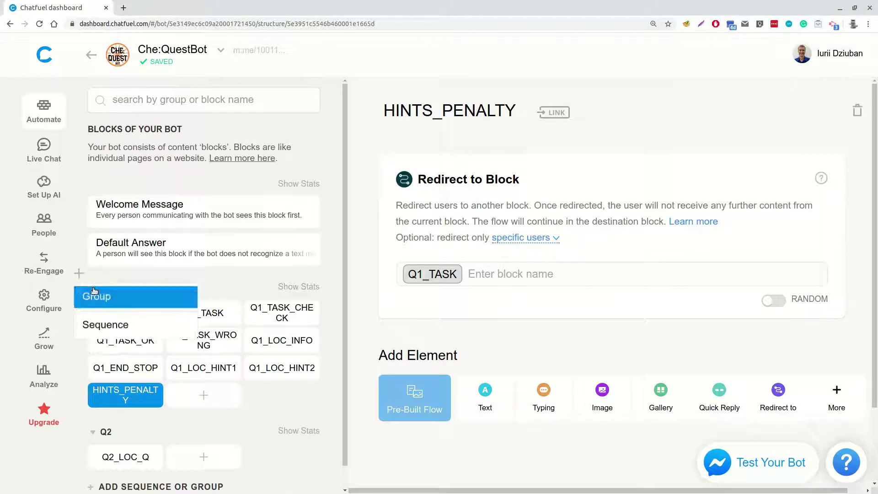
left_click(114, 296)
left_click(128, 288)
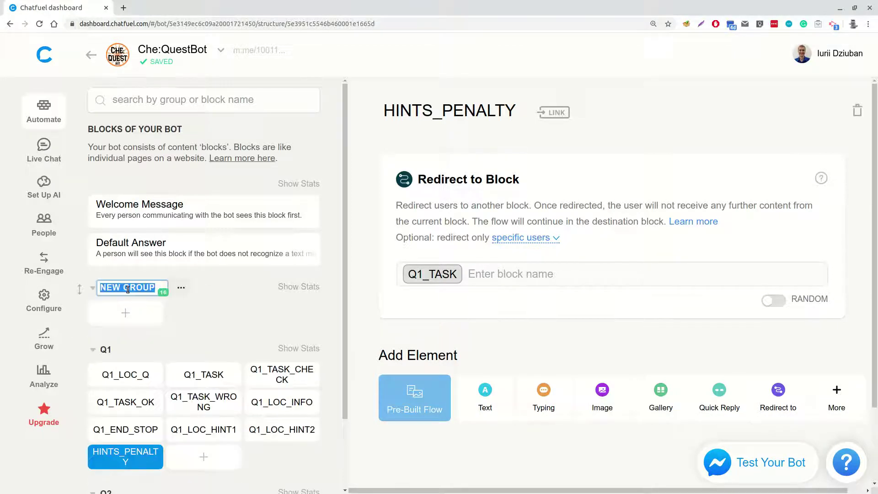
type("QUEST_GE")
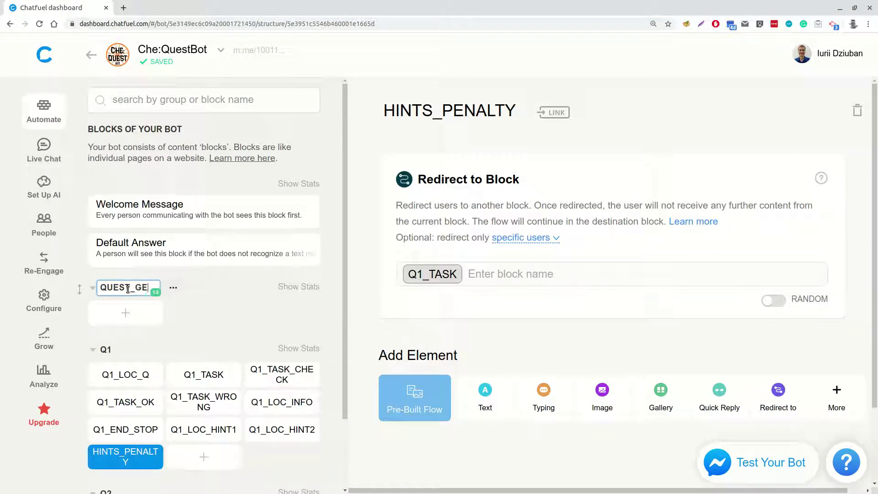
type("NERAL")
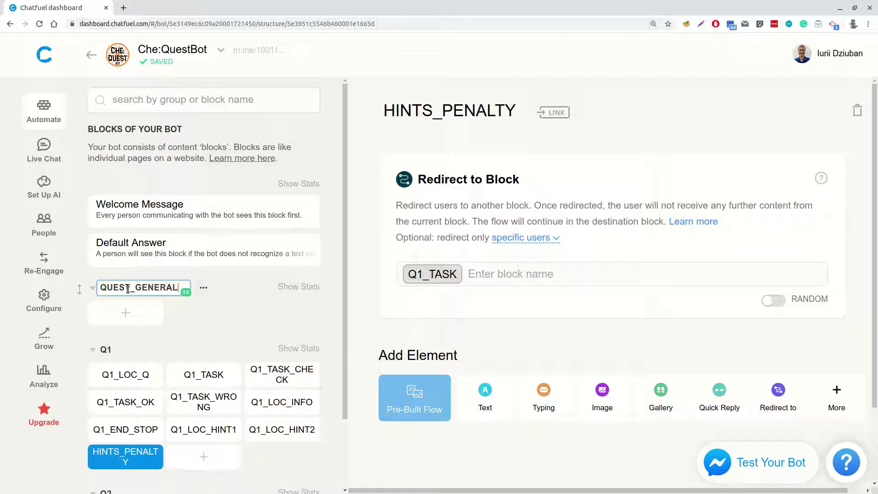
Add a first block to QUEST_GENERAL and begin naming it RESET_ATTRIBUTES
left_click(123, 312)
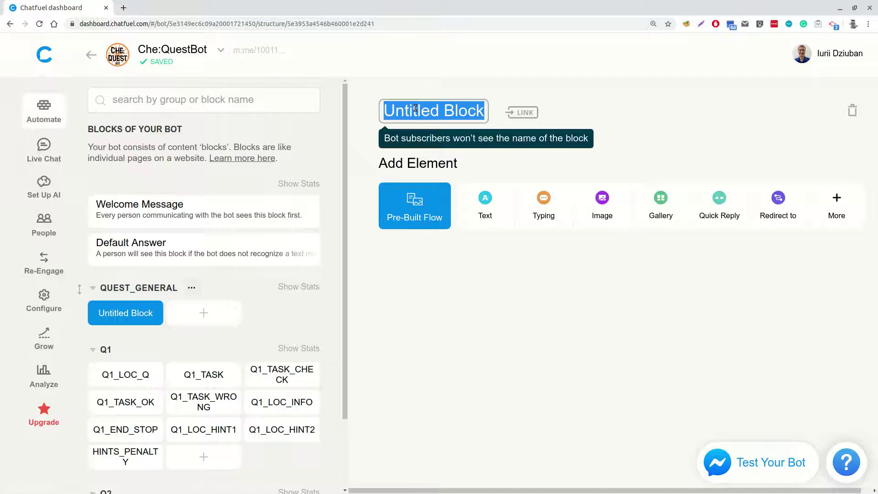
type("RESET")
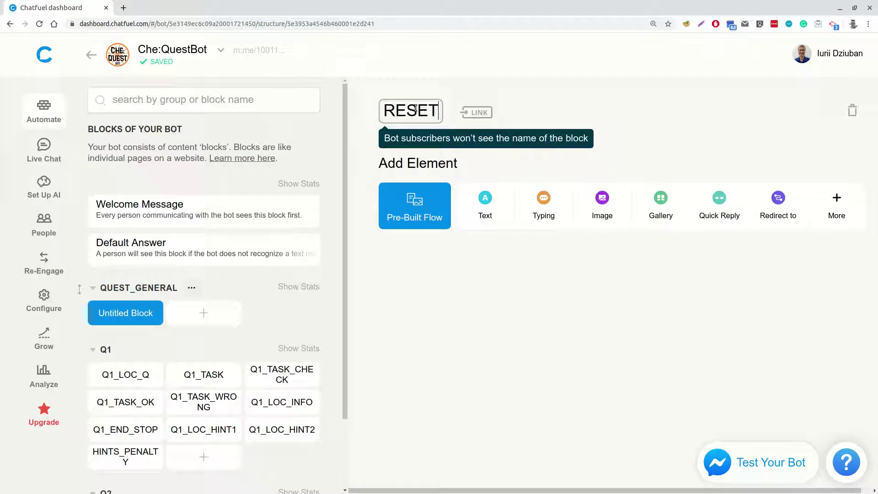
type("_ATTRIBU")
key("BackSpace")
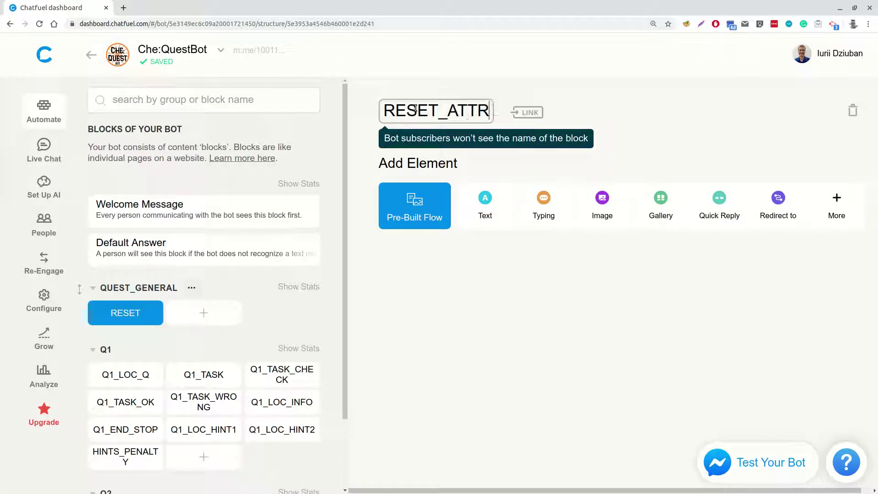
Finish naming the block RESET_ATTRIBUTES and add a Set User Attribute card from the plugins list
type("IBUTES")
key("Return")
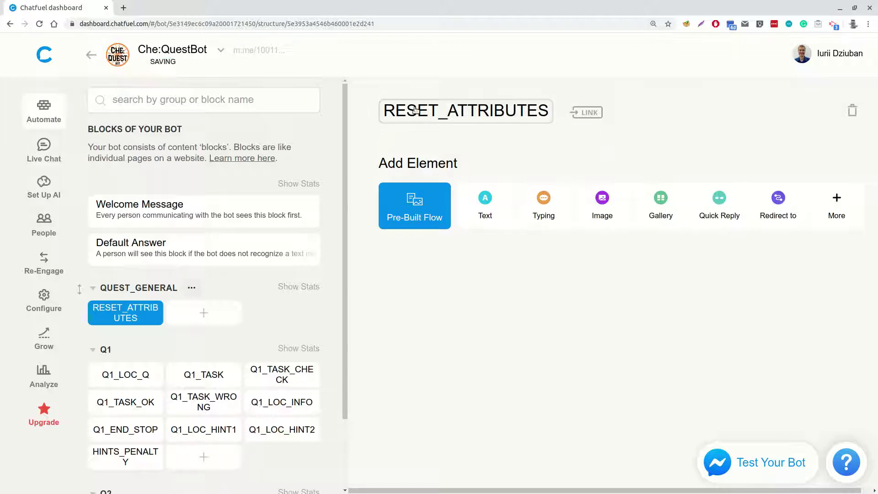
left_click(843, 204)
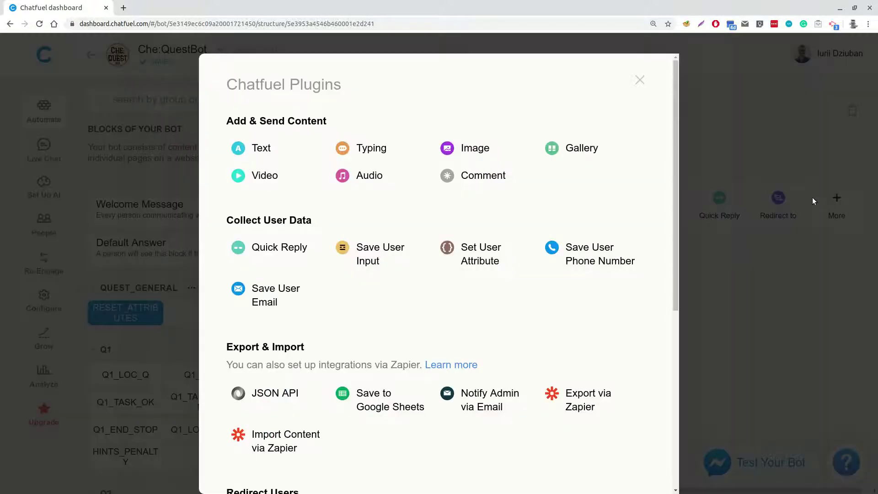
mouse_move(397, 254)
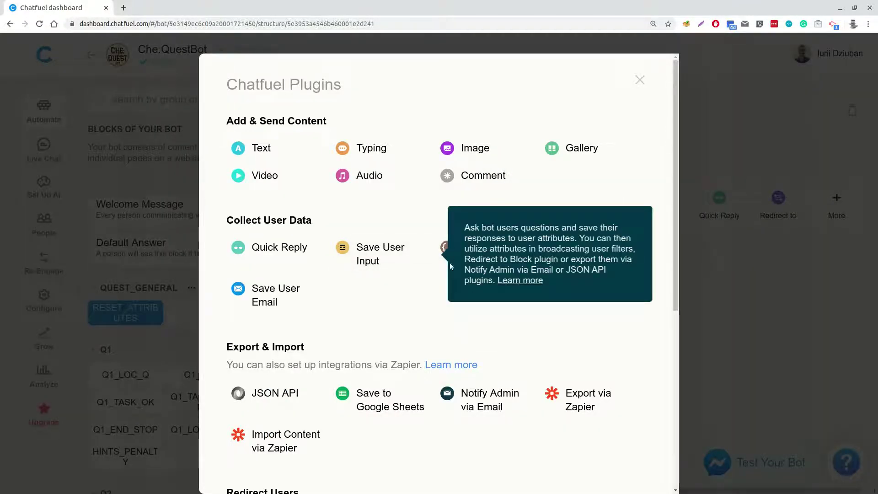
key("Escape")
left_click(846, 203)
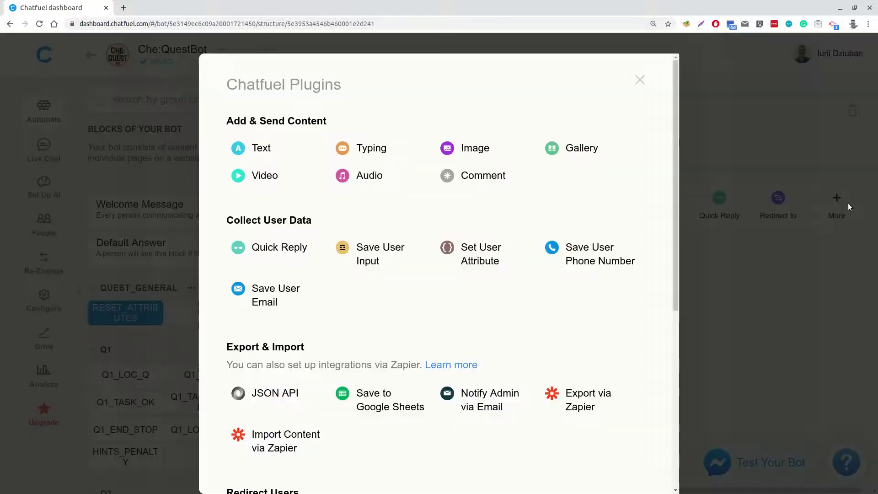
left_click(506, 251)
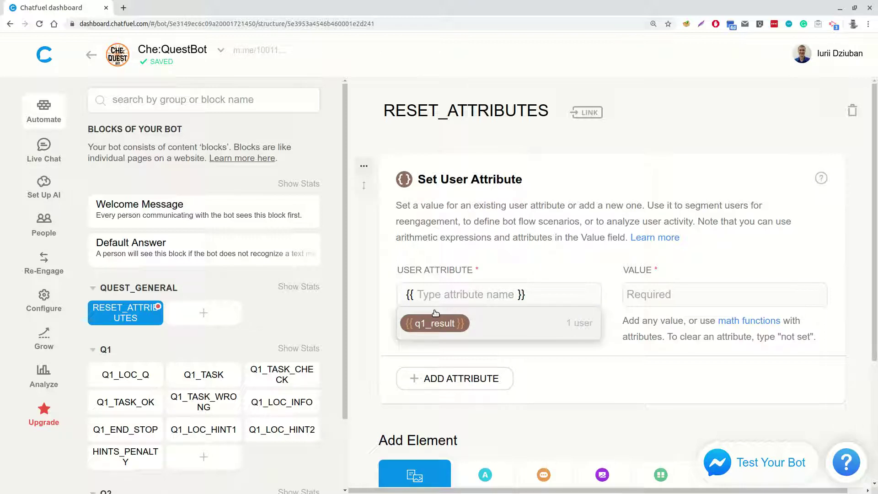
Set user_score to 0 and penalty to 5 in the attribute card
type("user_sco")
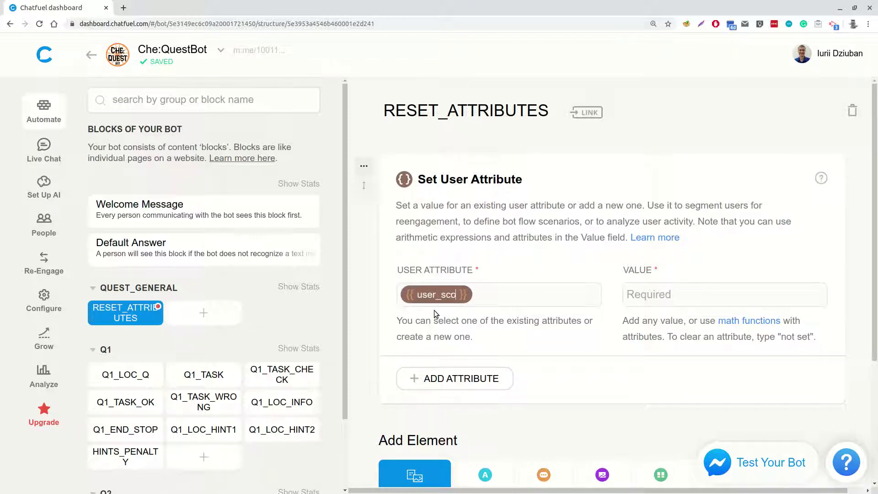
type("re")
left_click(671, 300)
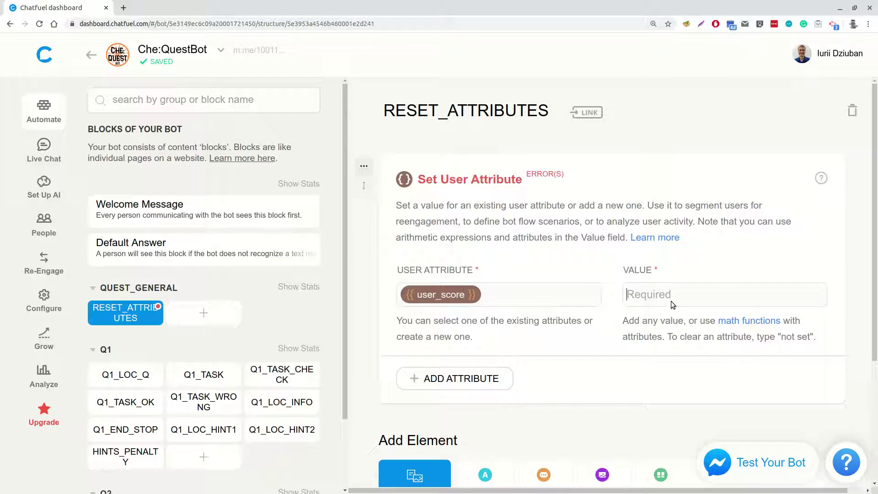
type("0")
left_click(475, 379)
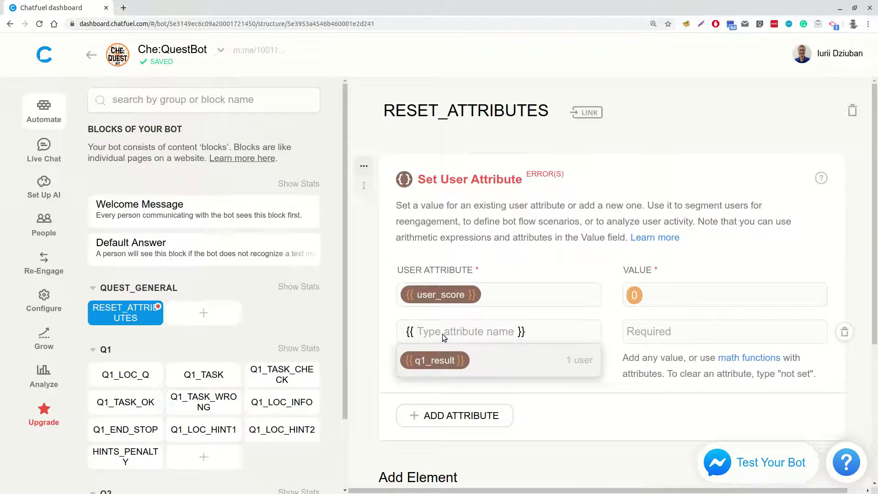
type("penalty")
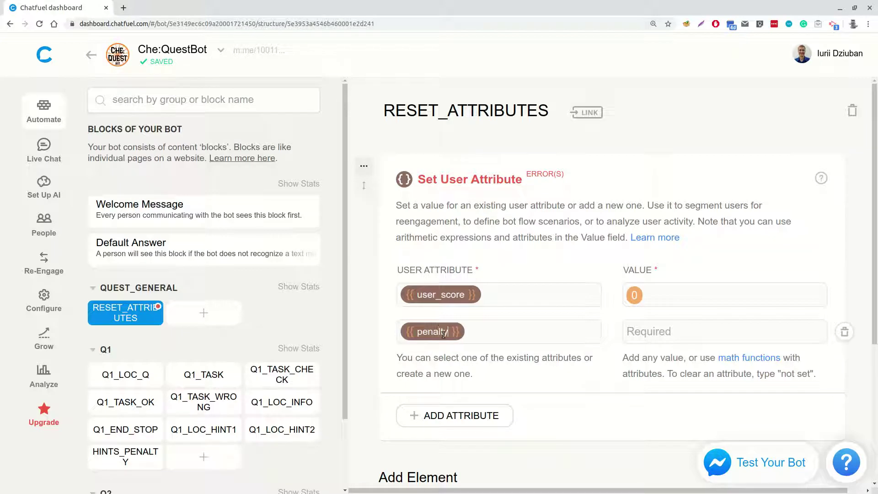
left_click(670, 326)
type("5")
Add last_q_number set to 0 and a new q1_score attribute row
left_click(456, 414)
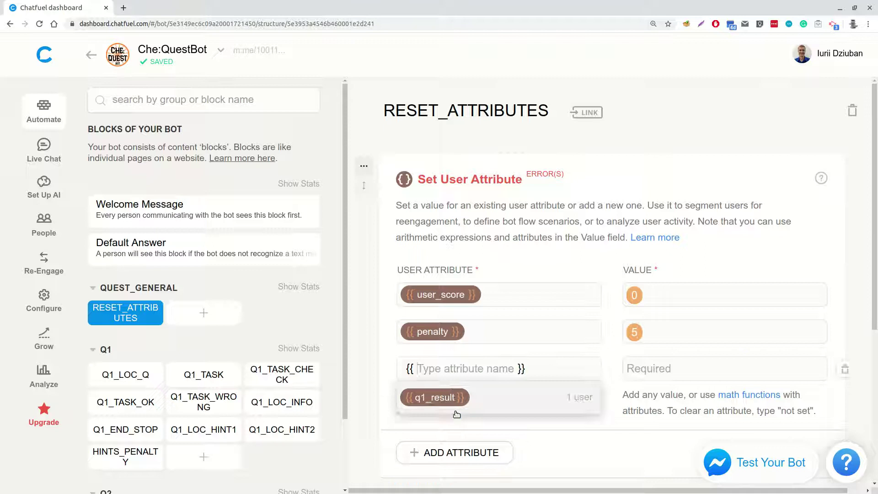
type("last_q")
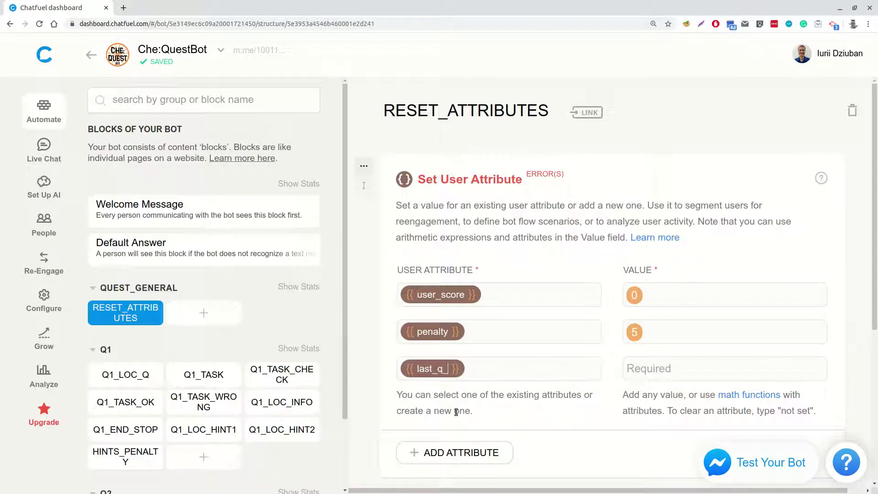
type("_number")
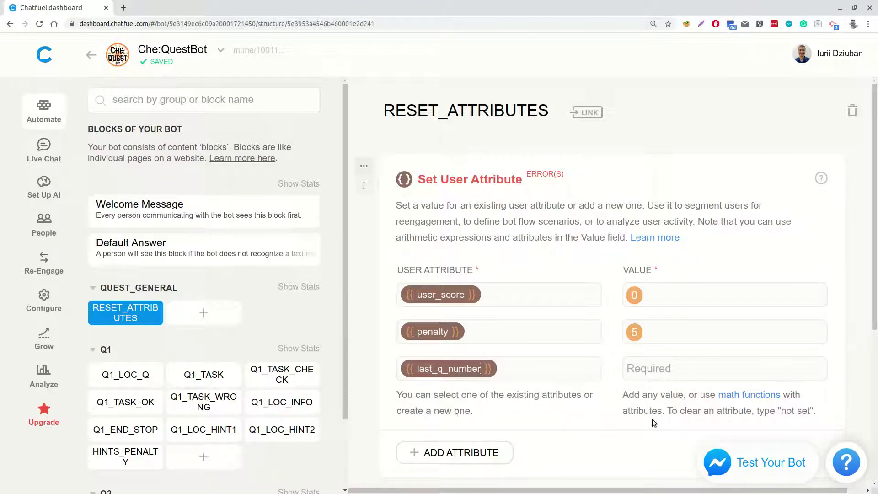
left_click(676, 372)
type("0")
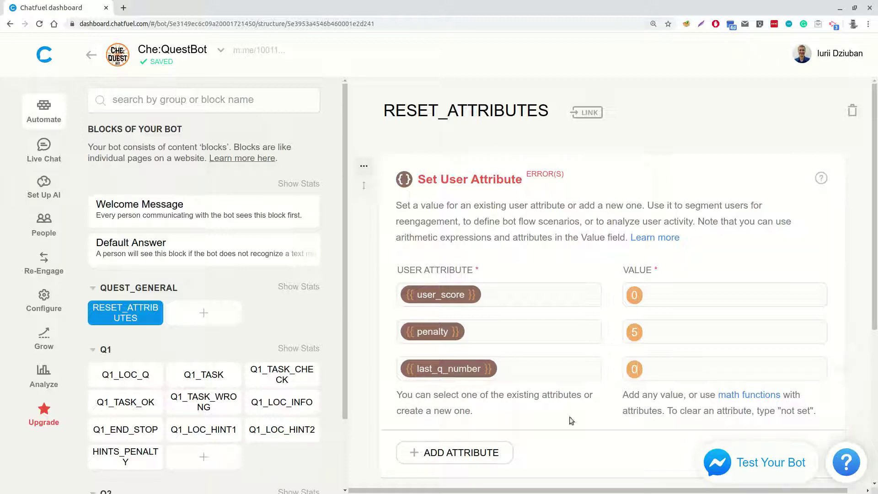
left_click(448, 459)
type("q1")
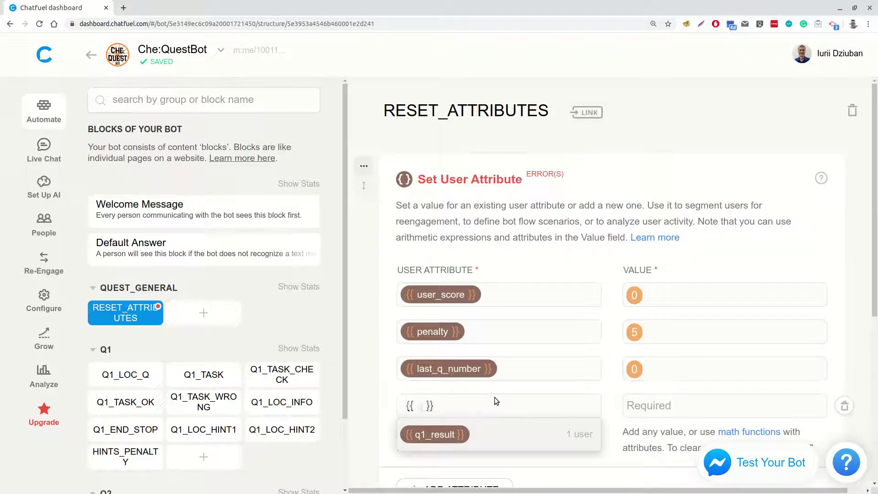
type("_s")
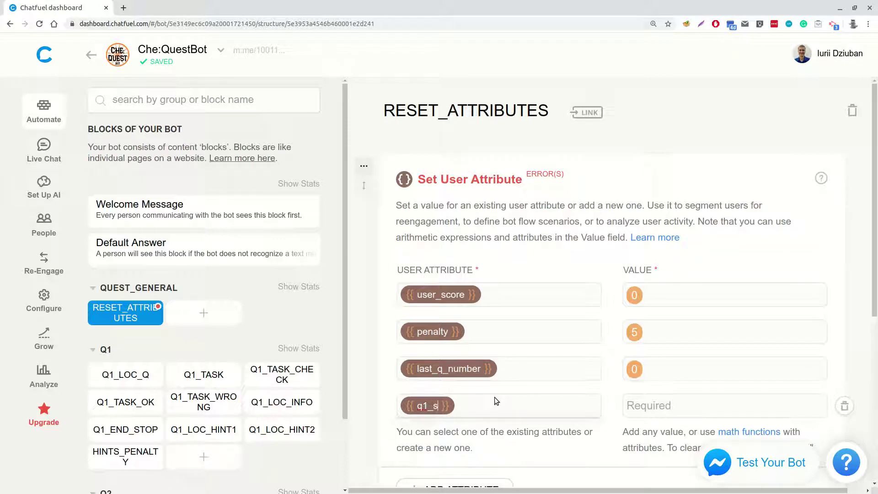
type("core")
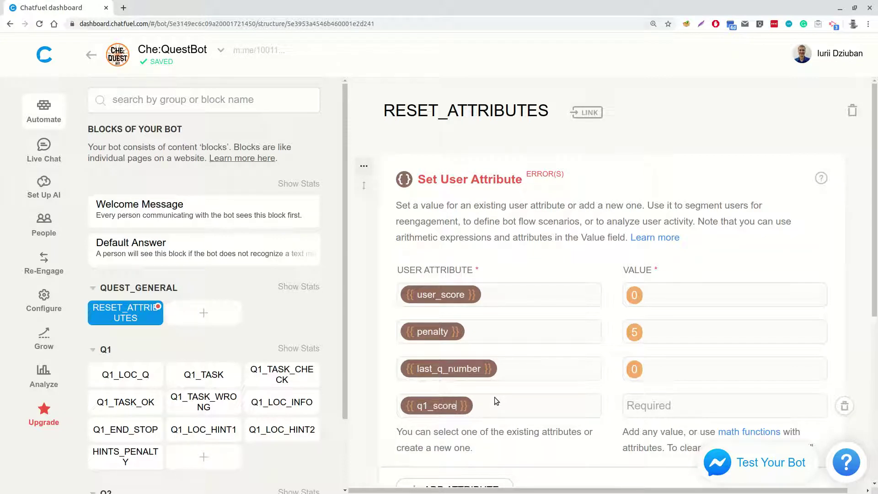
left_click(634, 403)
Give q1_score the value 0 and add q1_anwer set to 10
type("0")
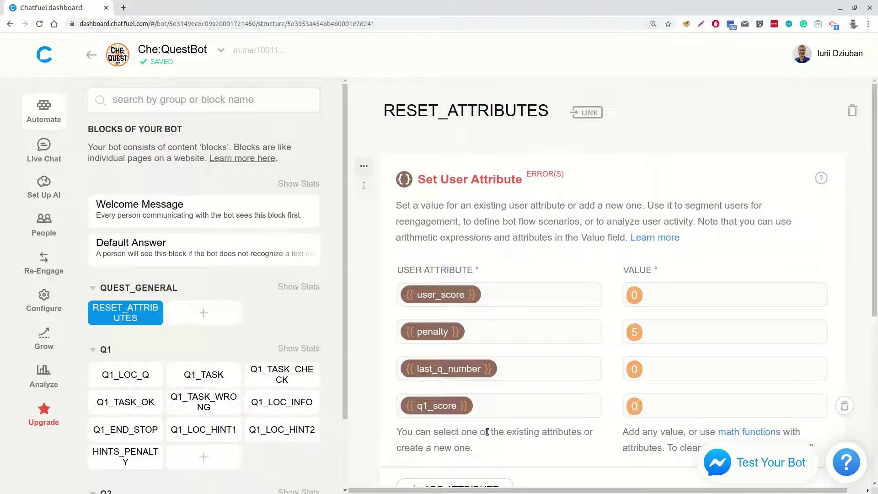
scroll(456, 397, "down", 3)
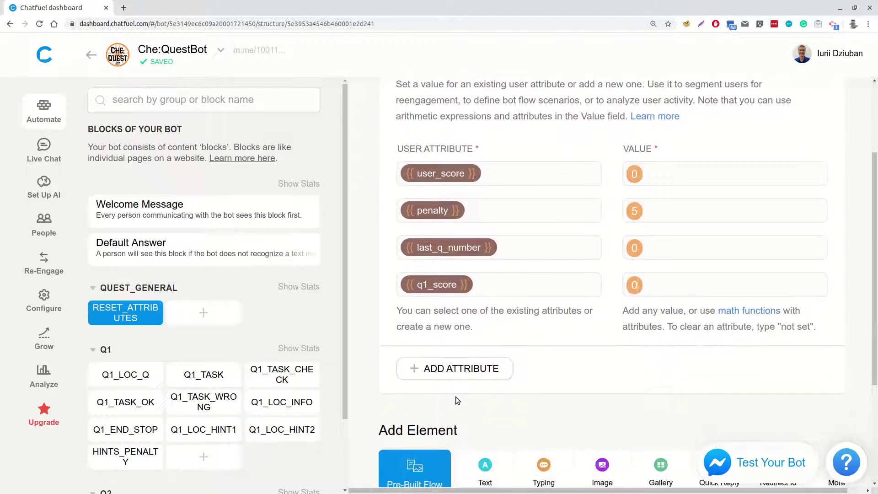
left_click(459, 369)
type("q1")
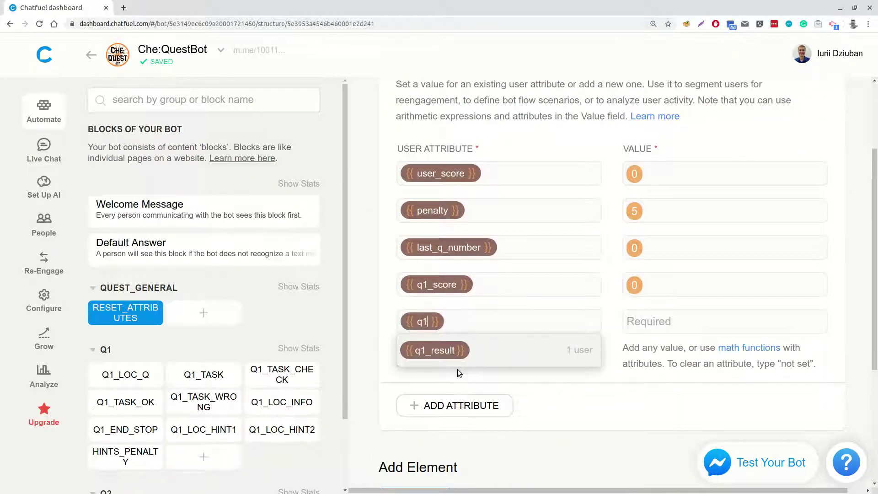
type("_anwer")
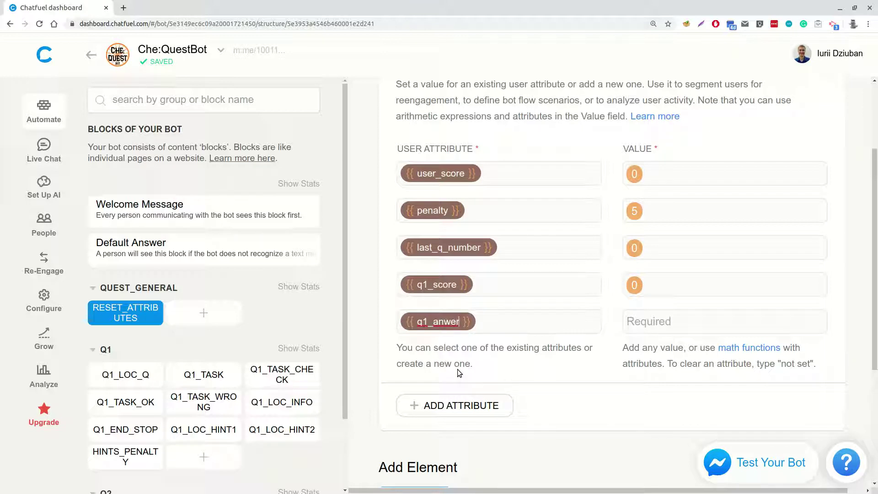
left_click(655, 320)
type("10")
Add the attribute time_for_q1_min with value 20
left_click(434, 405)
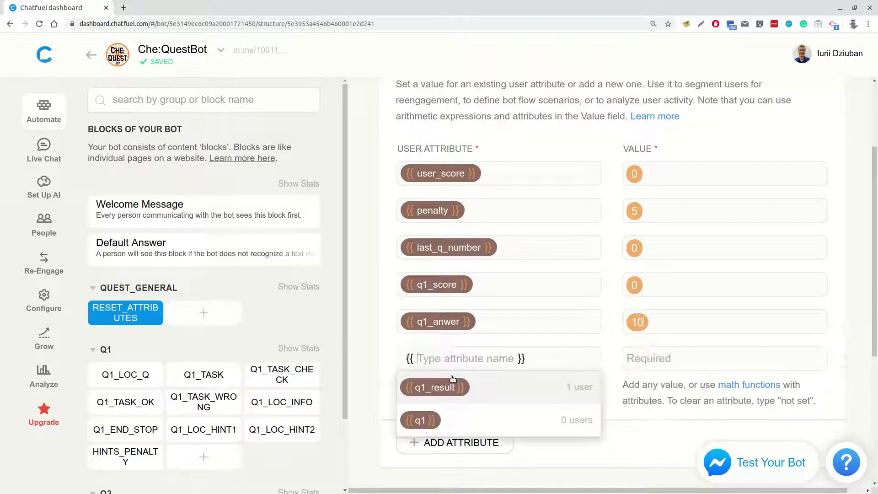
type("q1")
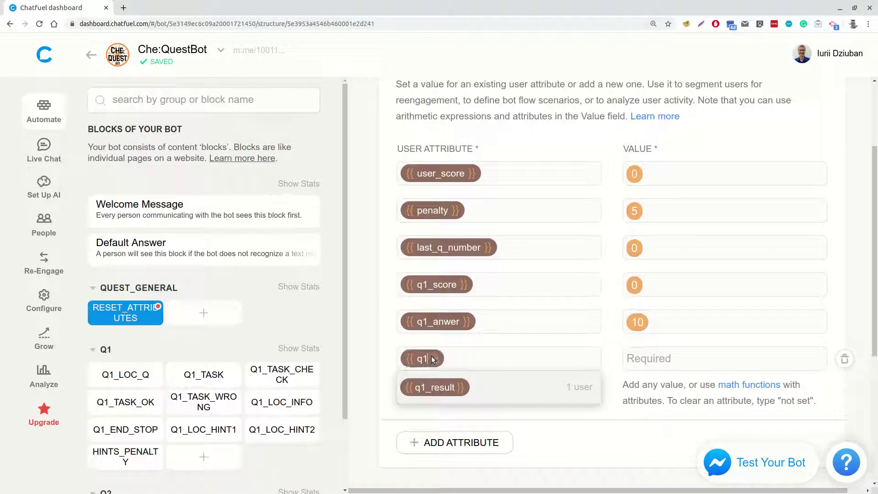
key("BackSpace")
key("BackSpace")
type("time")
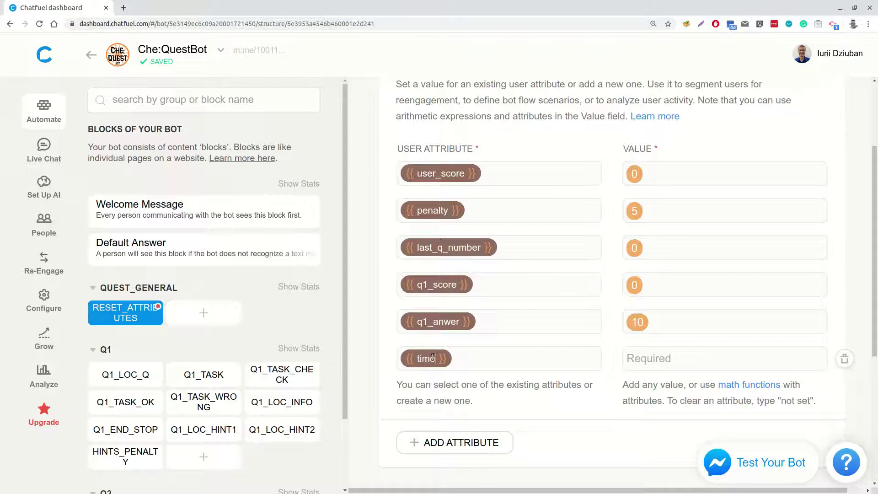
type("_tor_q1")
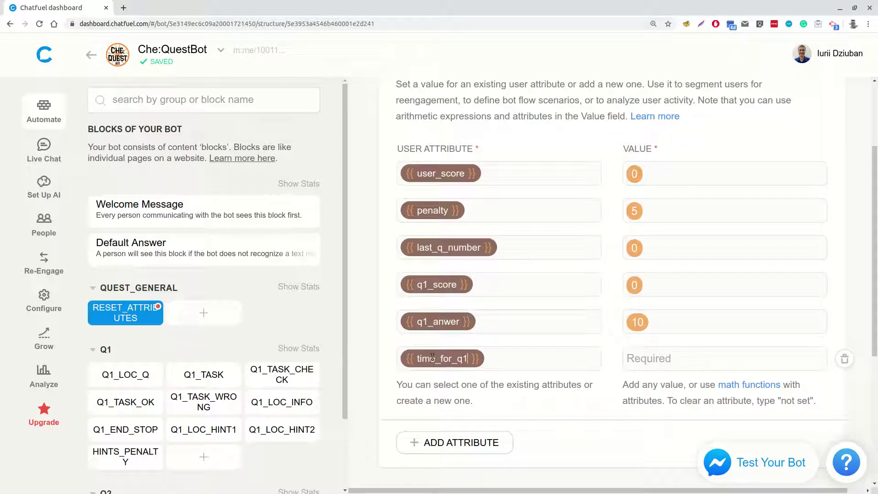
type("_min")
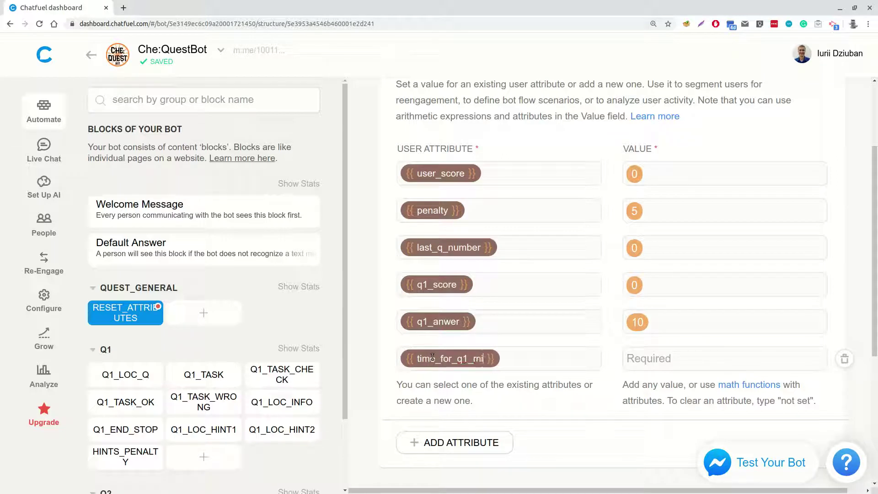
left_click(640, 358)
type("20")
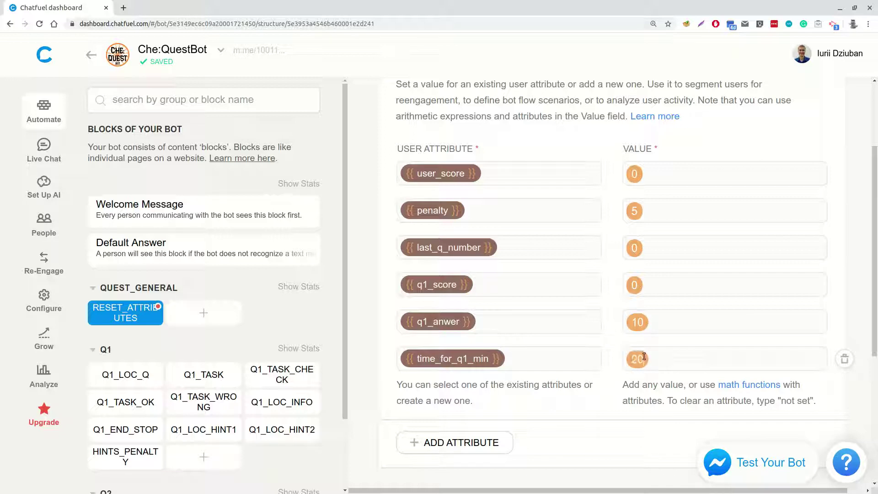
Add q1_hint1_shown set to 0 and copy its name
left_click(454, 442)
left_click(438, 396)
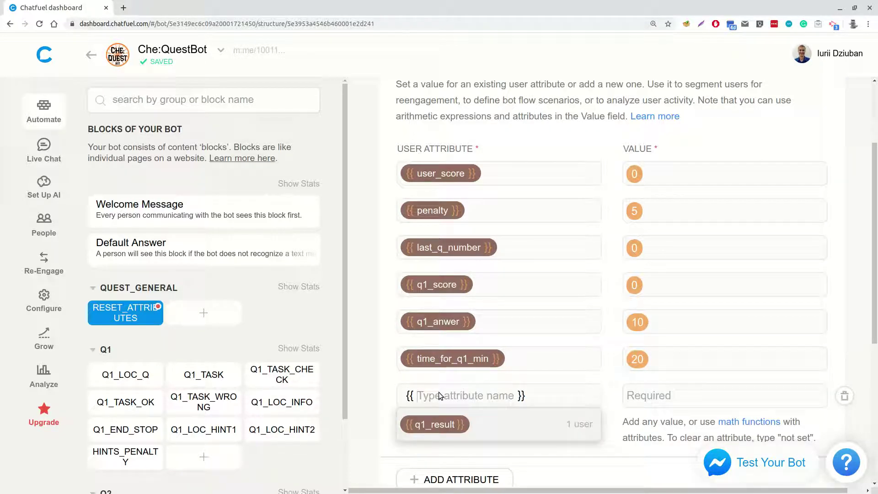
type("q1_")
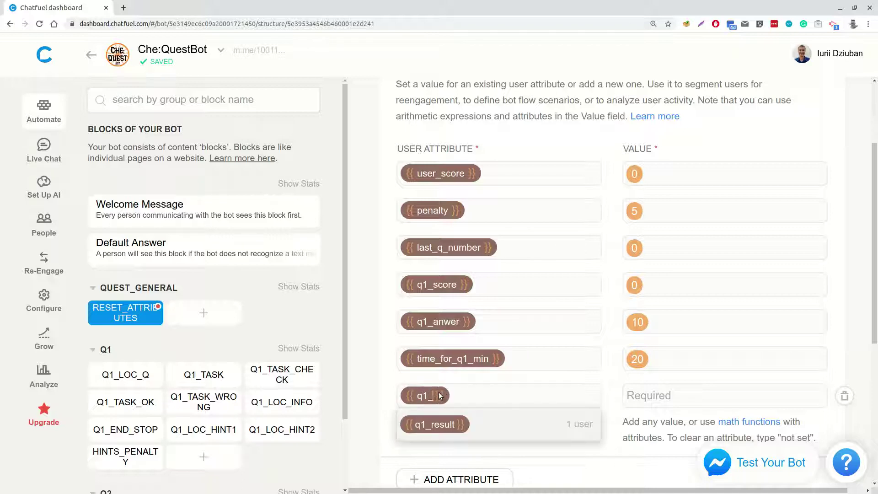
type("hint1")
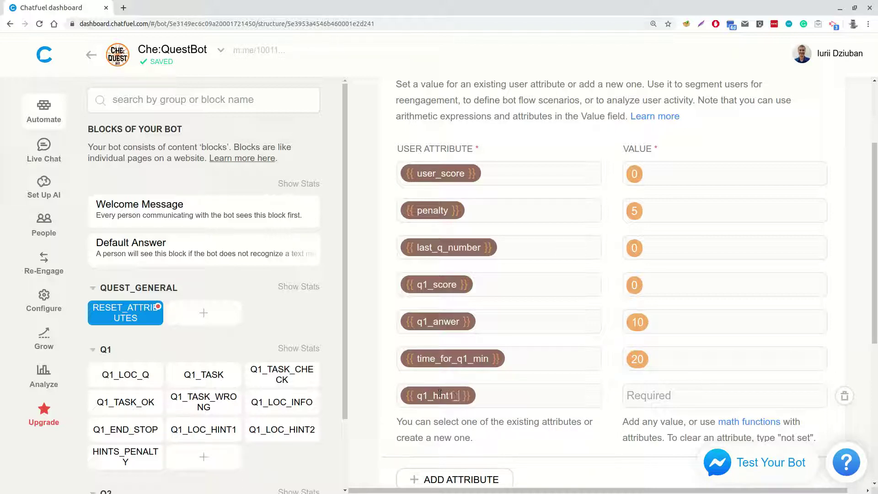
type("_shown")
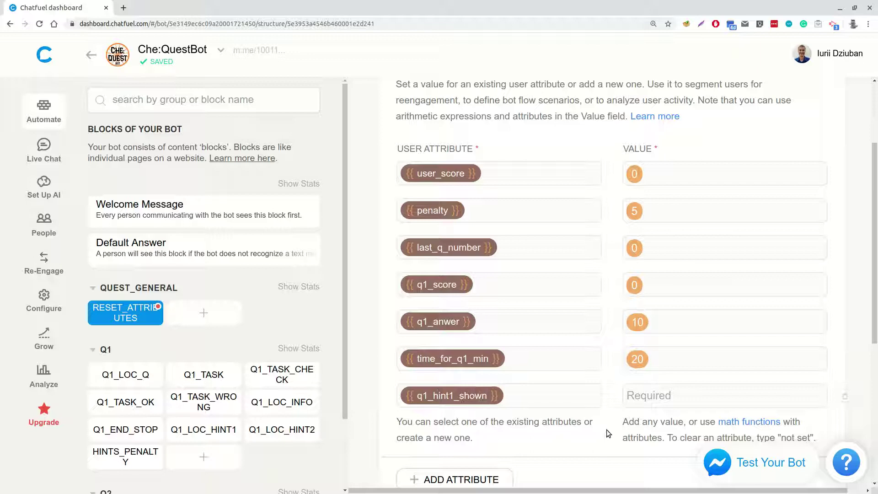
left_click(665, 393)
type("0")
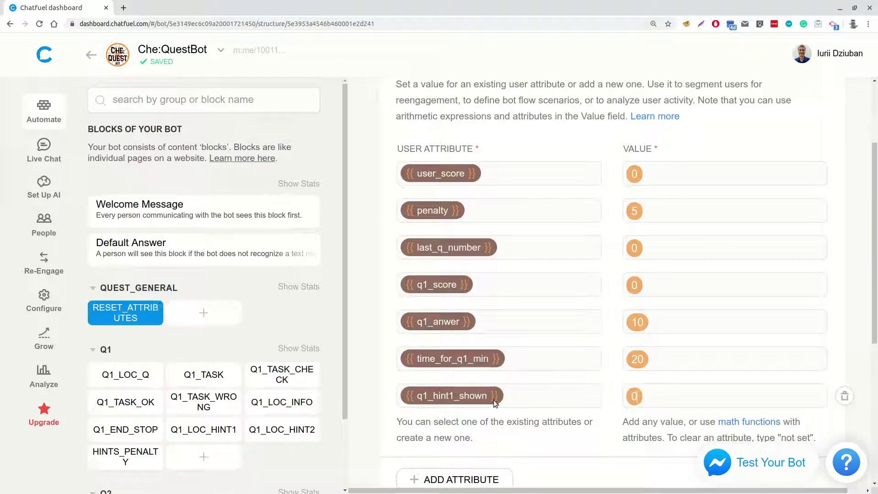
left_click_drag(487, 396, 416, 397)
key("ctrl+c")
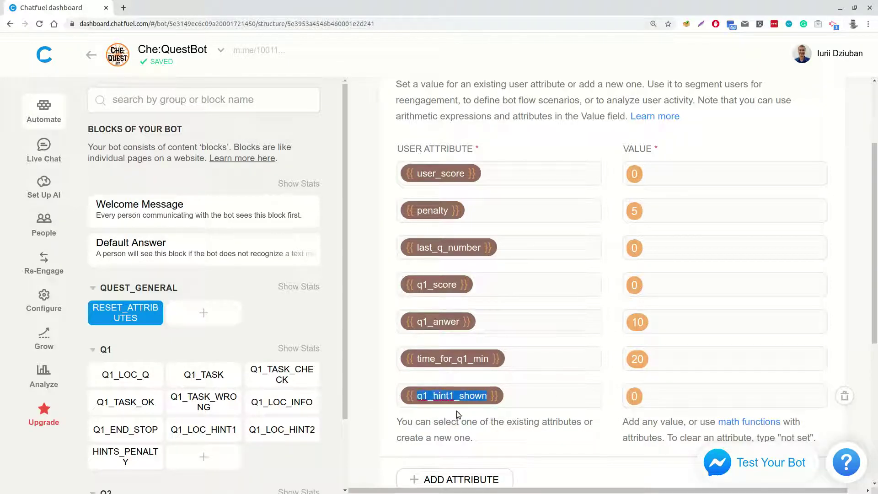
Add q1_hint2_shown set to 0, adapted from the copied q1_hint1_shown name
scroll(456, 412, "down", 2)
left_click(462, 388)
key("ctrl+v")
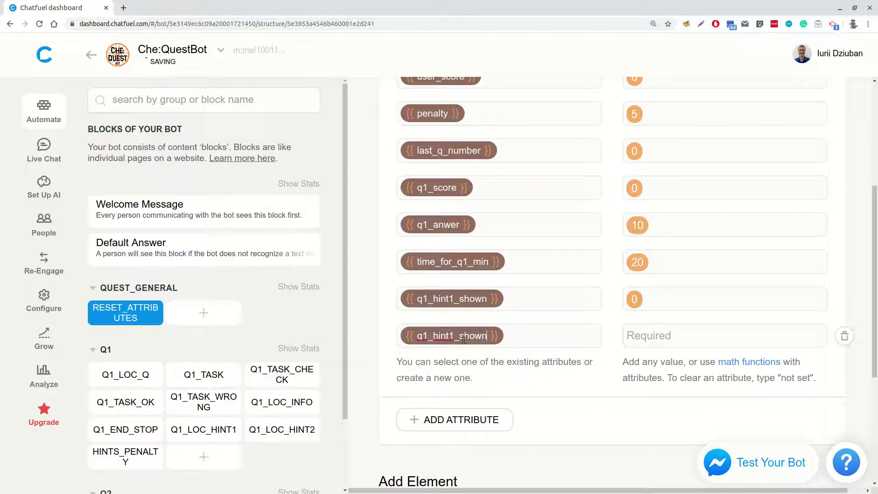
left_click(454, 336)
key("BackSpace")
type("2")
type("0")
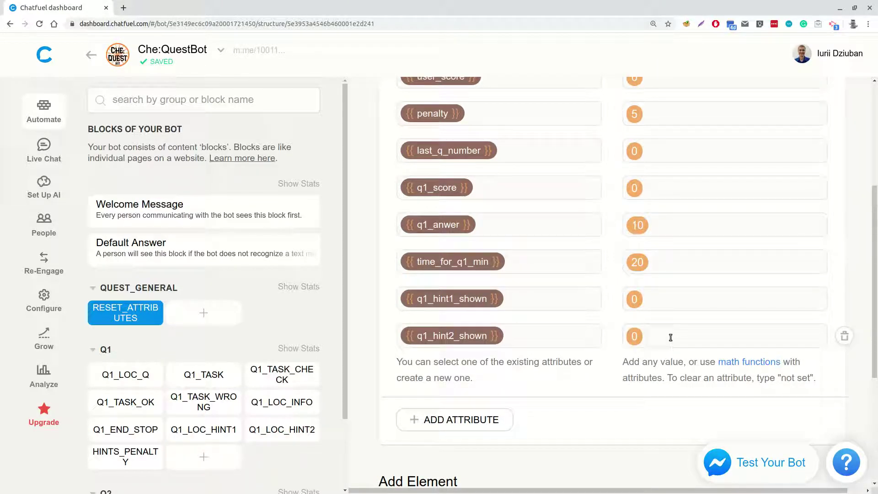
Add q1_a_shown and q1_force_a, each set to 0
left_click(412, 419)
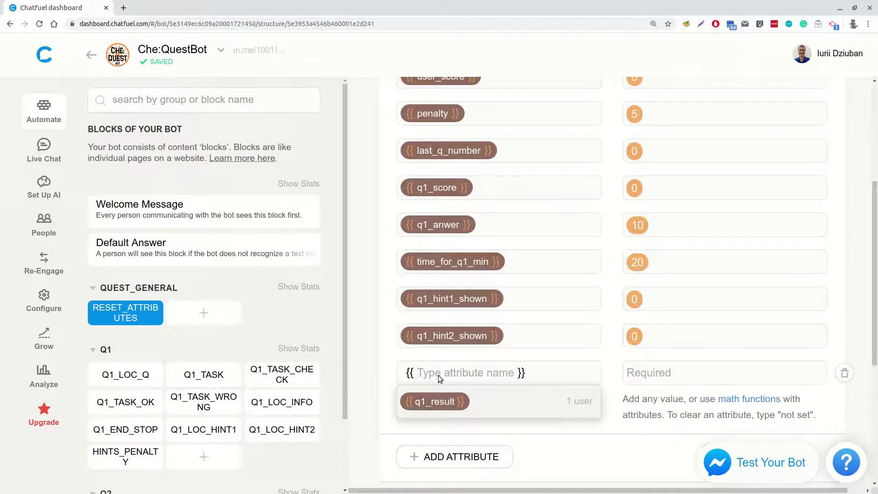
type("q1")
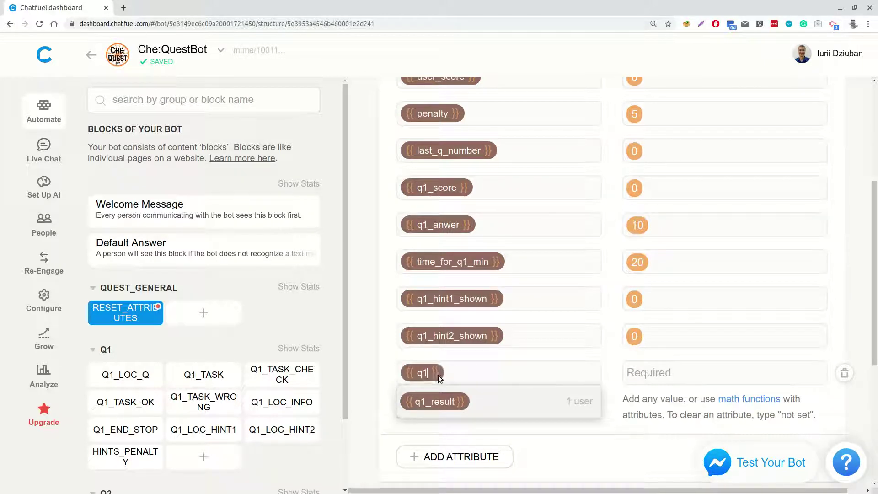
type("_a")
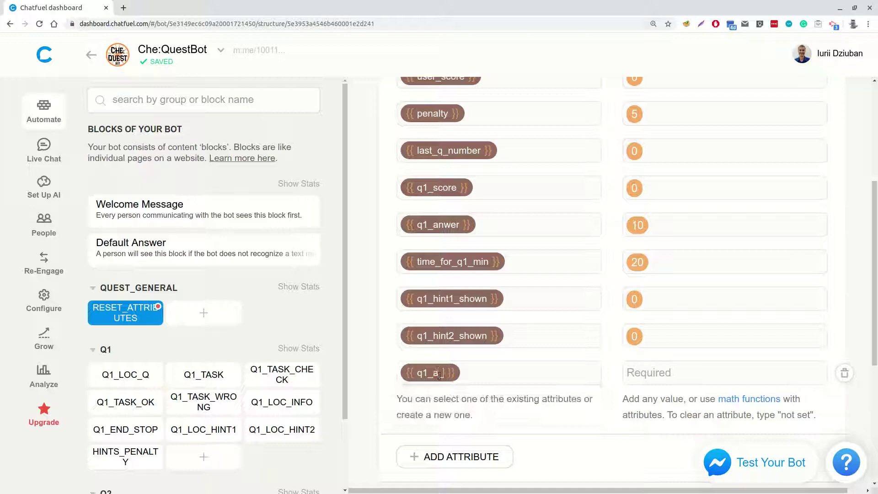
type("_shown")
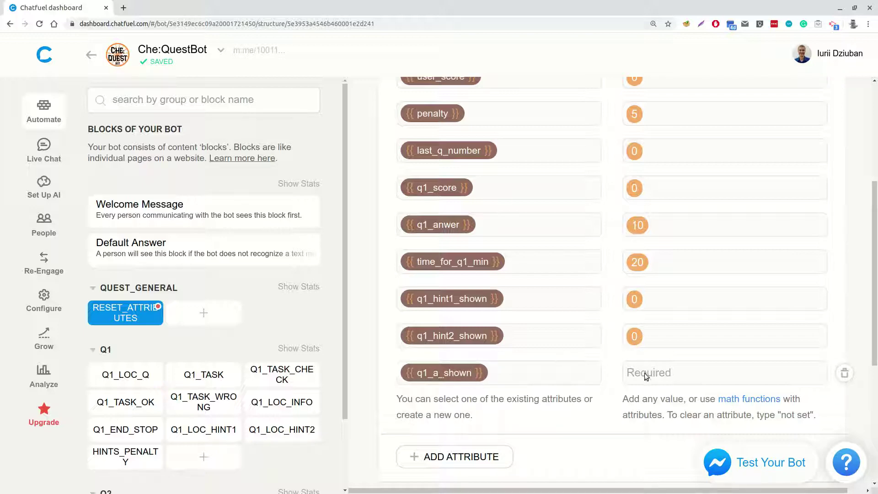
type("0")
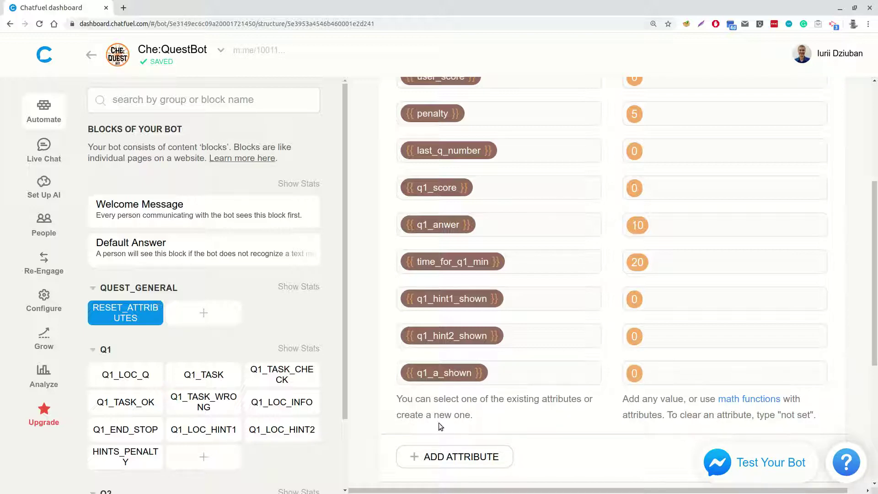
left_click(457, 457)
left_click(445, 418)
type("q1")
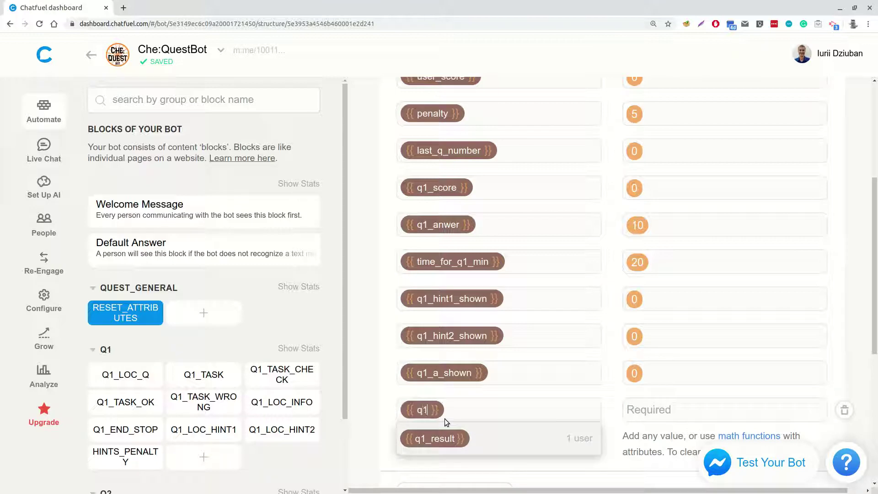
type("_force_a")
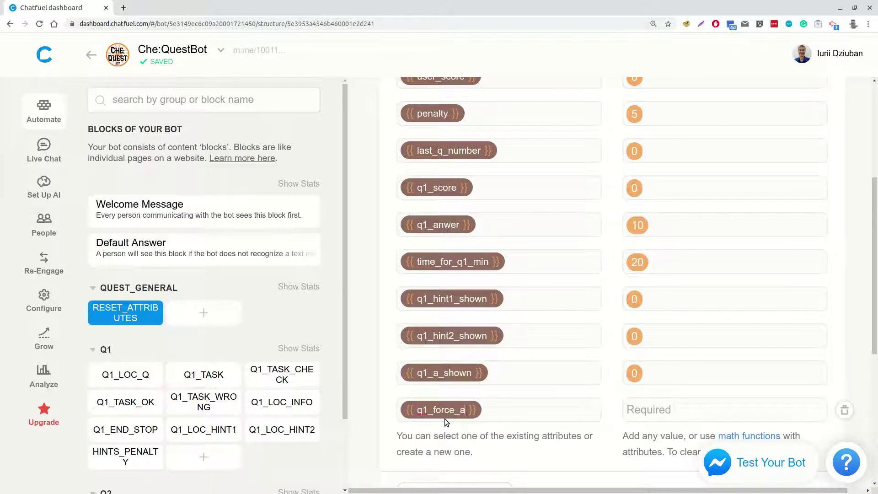
left_click(634, 409)
type("0")
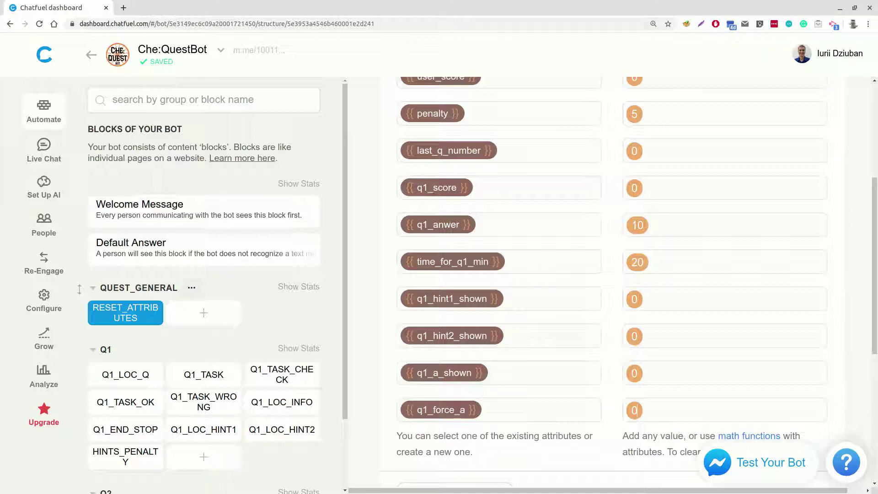
Insert a Set User Attribute card at the top of the Q1_LOC_Q block
left_click(126, 374)
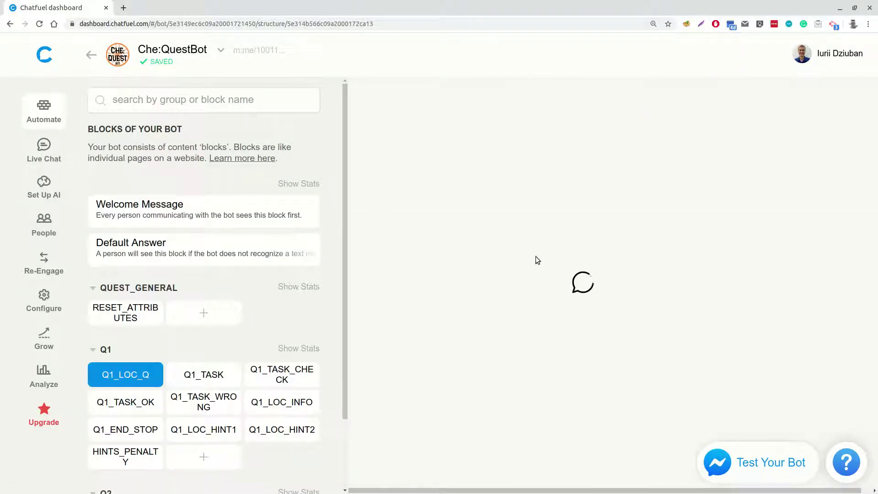
left_click(122, 374)
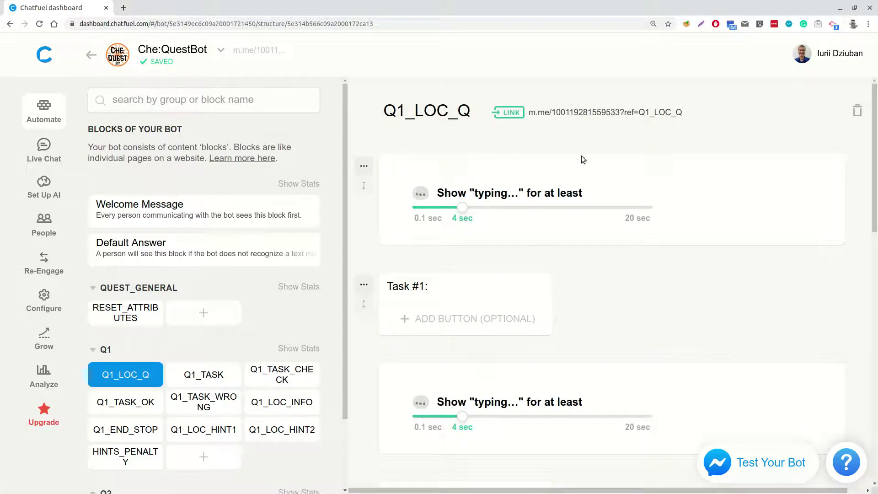
left_click(363, 139)
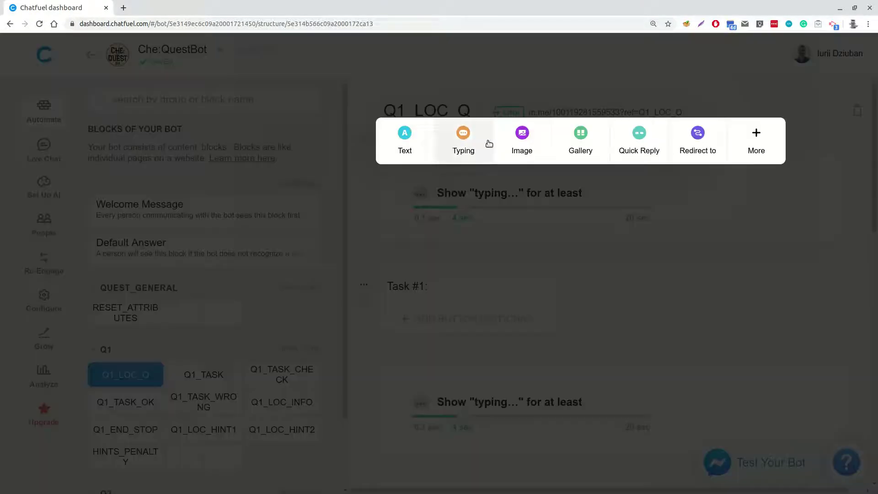
left_click(759, 142)
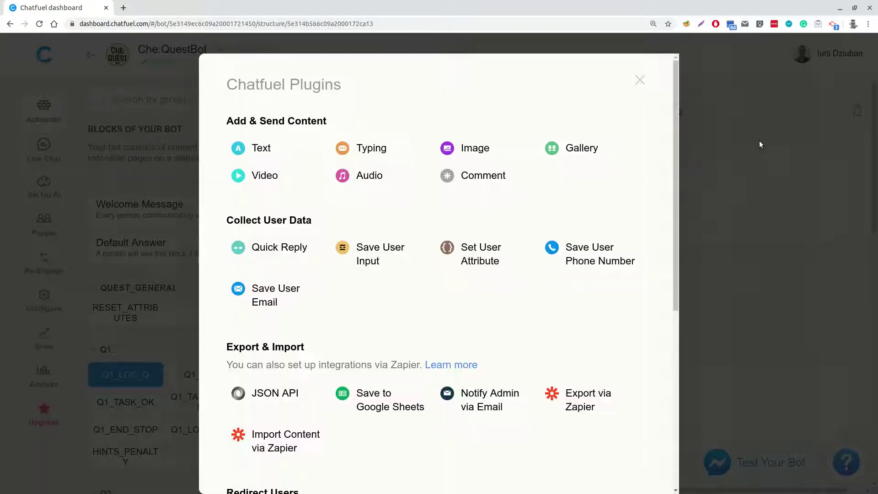
left_click(467, 253)
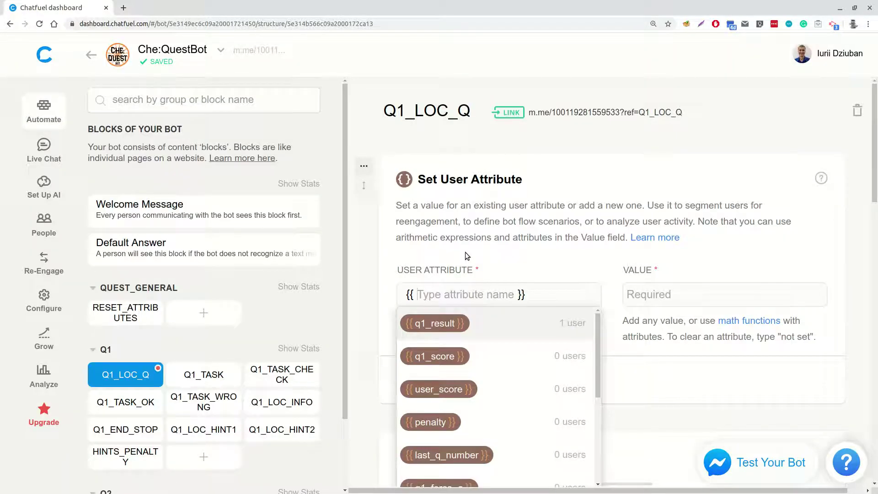
Make the card set last_q_number to 1
type("q")
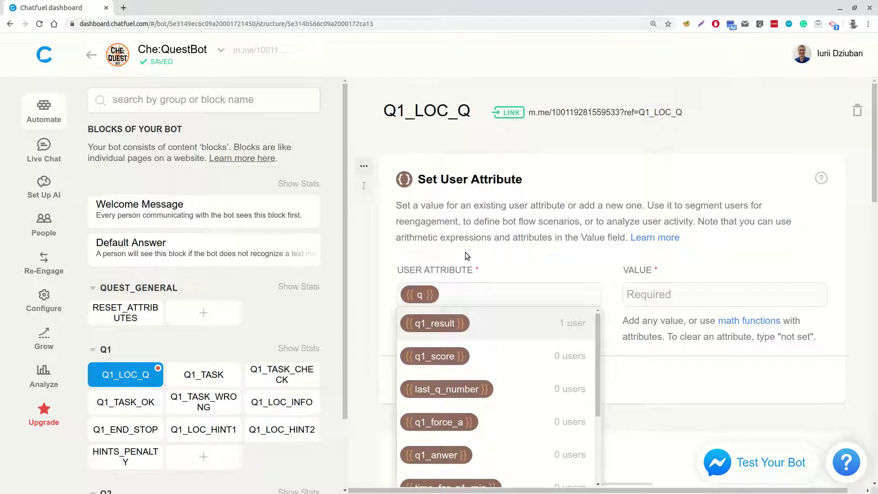
key("BackSpace")
type("las")
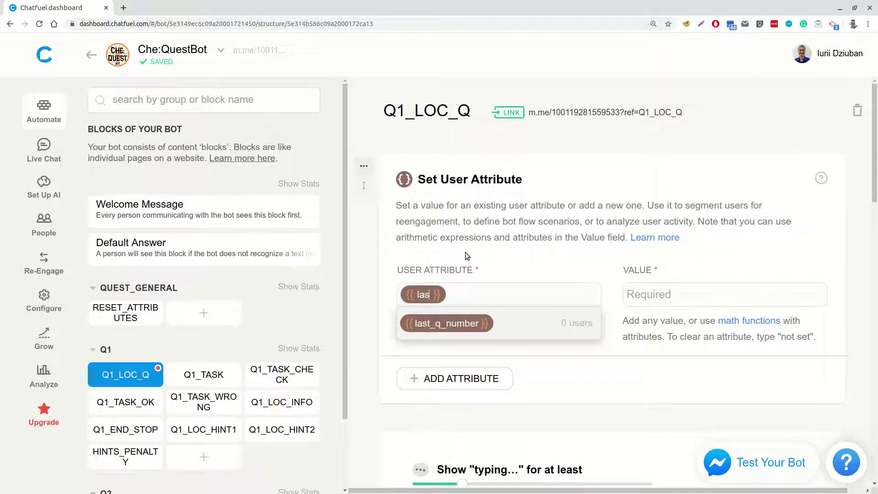
left_click(457, 321)
left_click(664, 299)
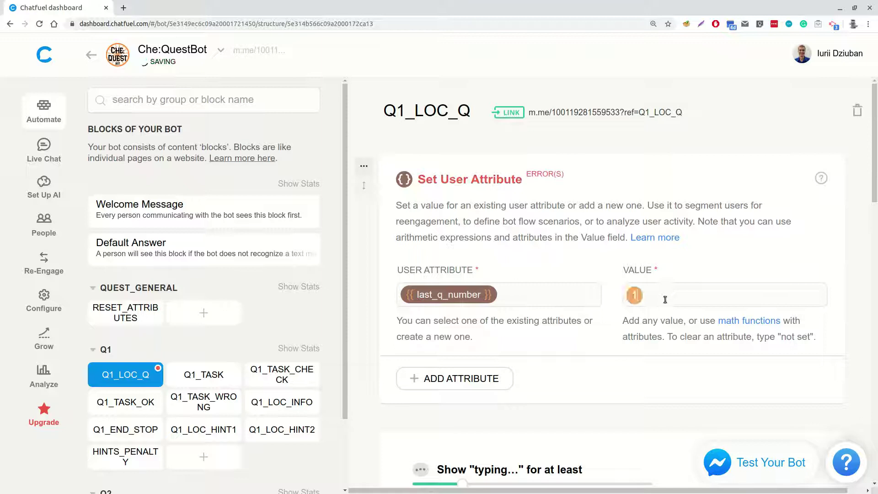
left_click(566, 293)
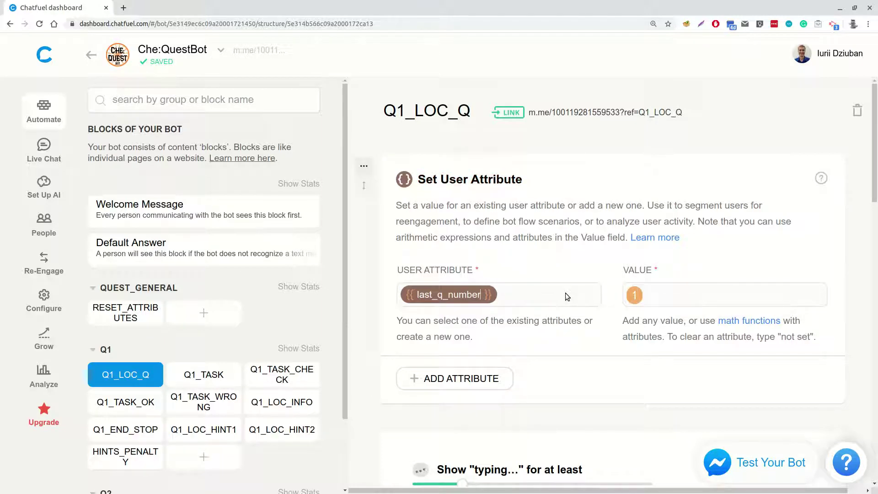
Start Q1_TASK_WRONG with a Set User Attribute card setting q1_score to {{q1_score}}+{{penalty}}
left_click(204, 401)
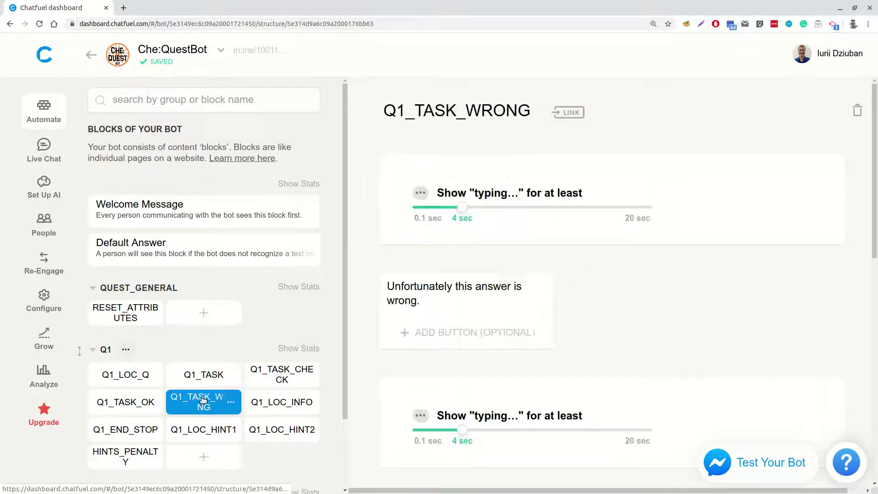
left_click(652, 140)
left_click(756, 141)
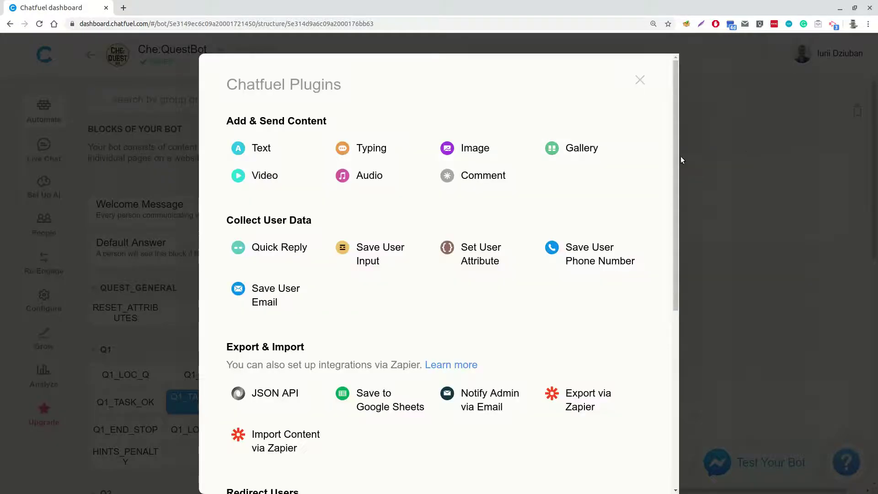
left_click(476, 251)
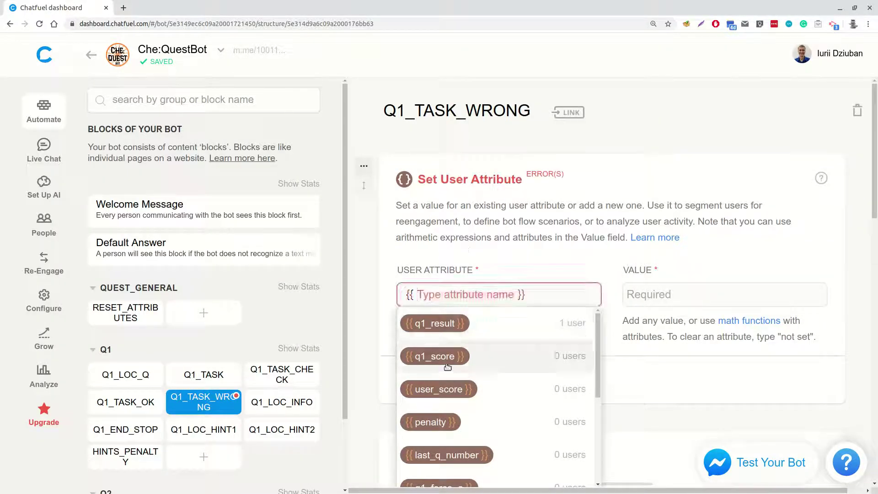
left_click(434, 355)
left_click(636, 295)
type("{{q1_score")
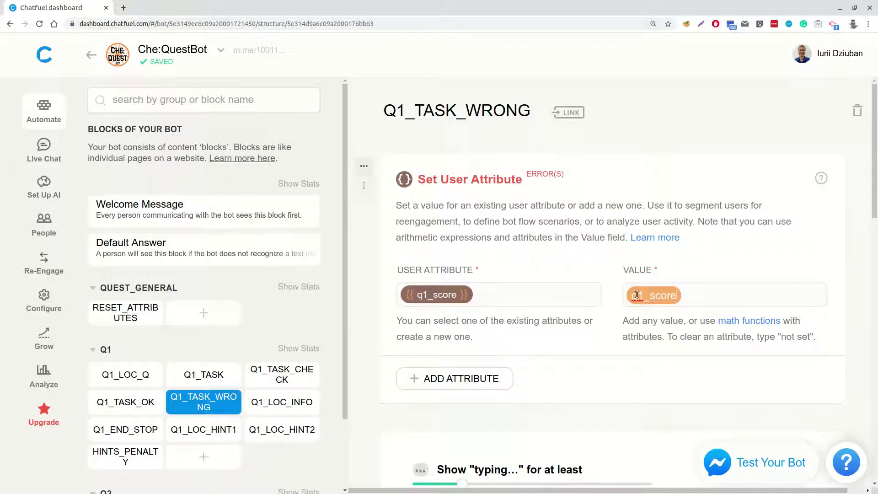
key("BackSpace")
key("BackSpace")
key("BackSpace")
key("BackSpace")
key("BackSpace")
key("BackSpace")
key("BackSpace")
key("BackSpace")
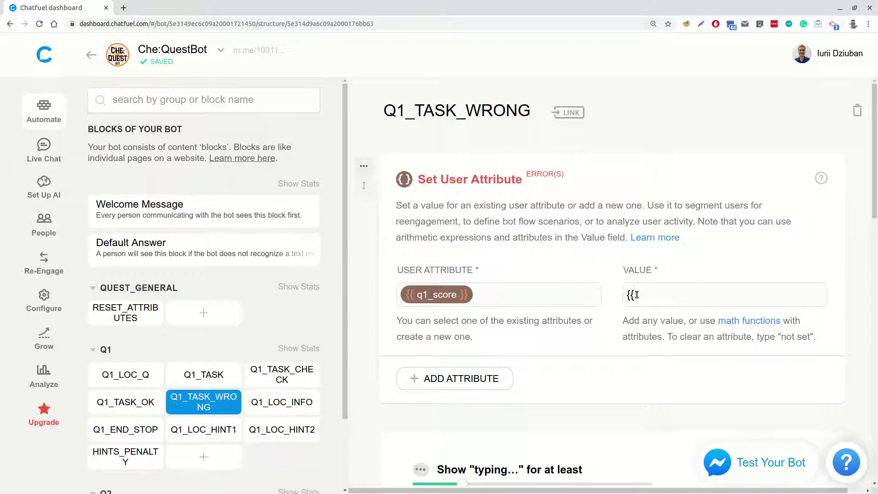
type("q1_score}}")
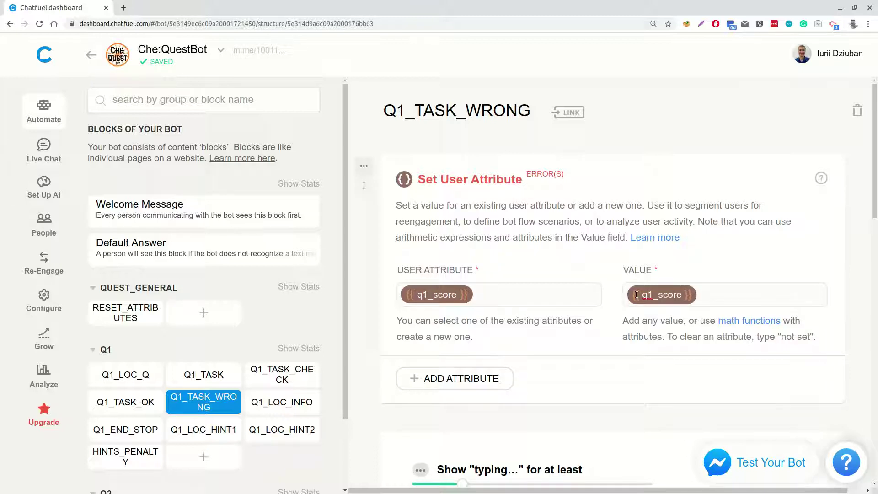
type("+{{penalty}}")
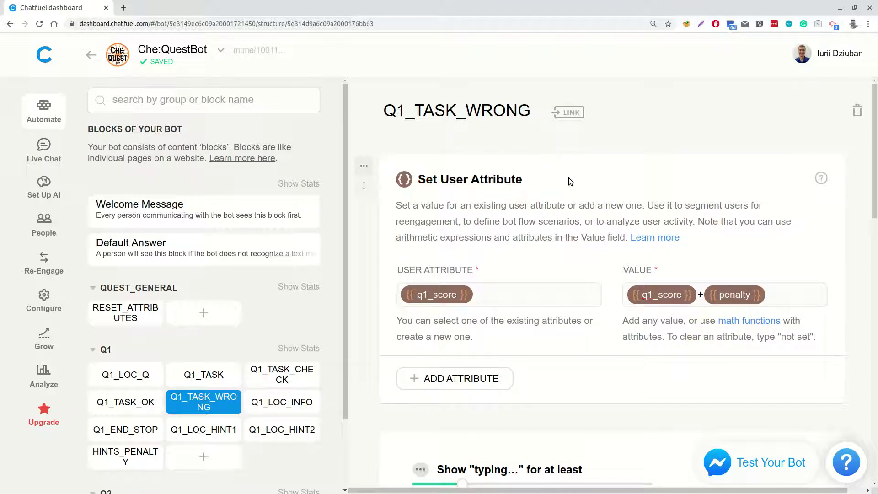
Append a Redirect to Block card to RESET_ATTRIBUTES that targets Q1_LOC_Q
left_click(125, 312)
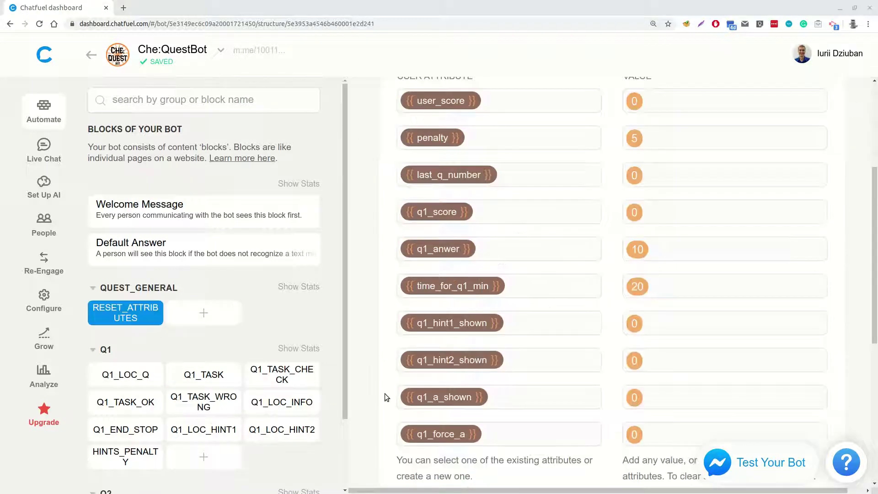
scroll(385, 393, "down", 10)
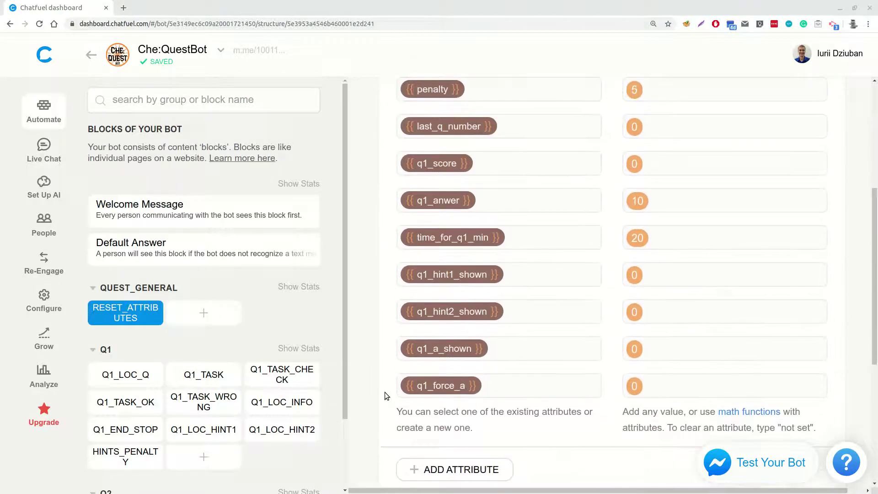
left_click(791, 388)
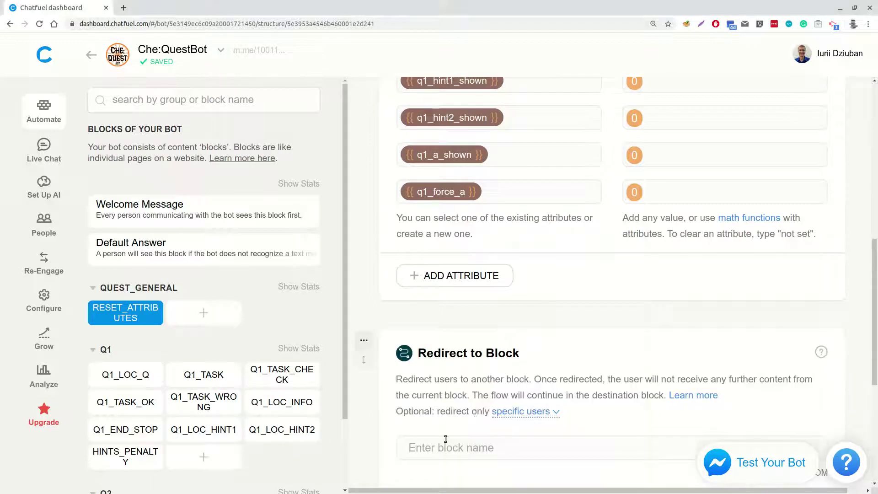
left_click(434, 448)
type("Q1")
type("_LOC+_")
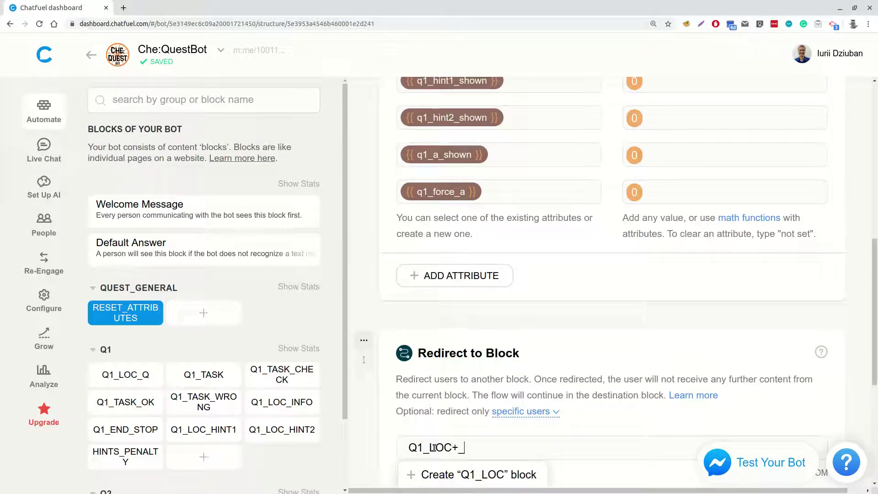
key("BackSpace")
type("_")
scroll(474, 451, "down", 2)
left_click(463, 475)
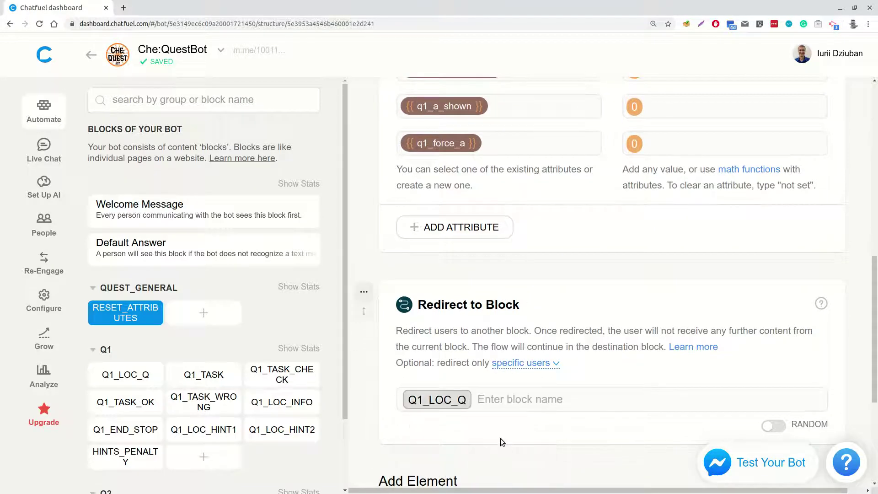
Add a Set User Attribute card at the top of Q1_LOC_HINT1 setting q1_hint1_shown to 1
left_click(156, 376)
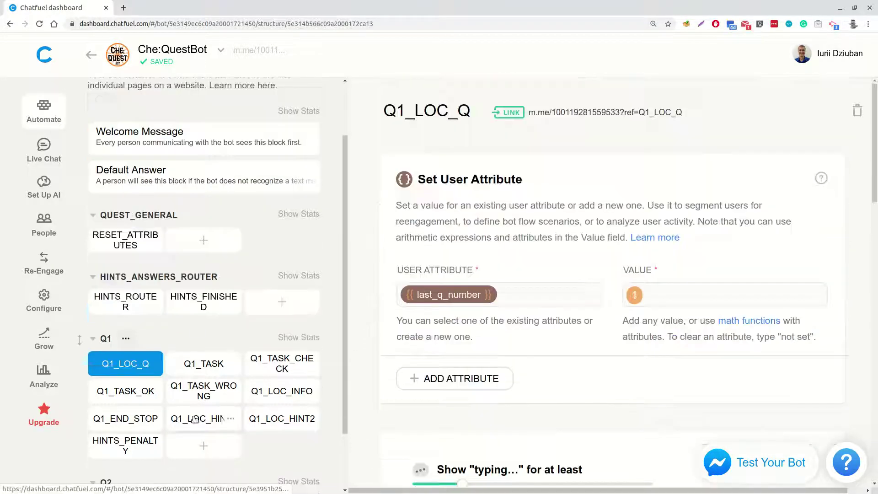
left_click(195, 419)
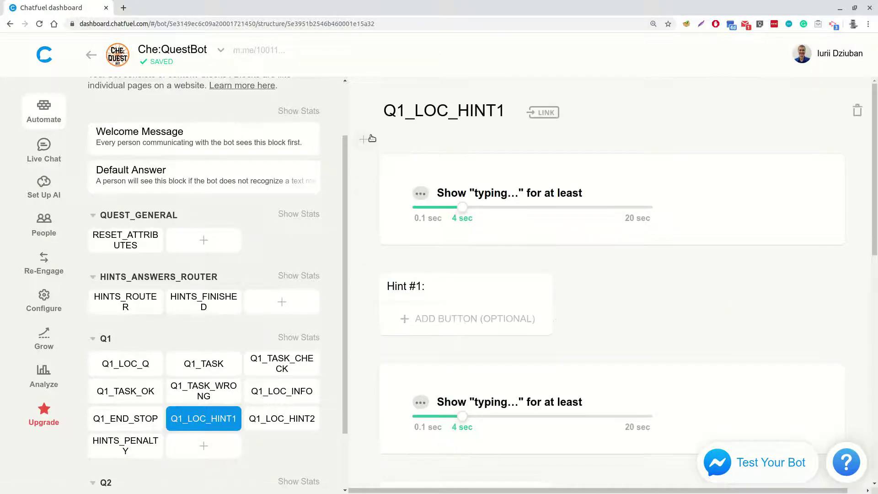
left_click(372, 138)
left_click(757, 147)
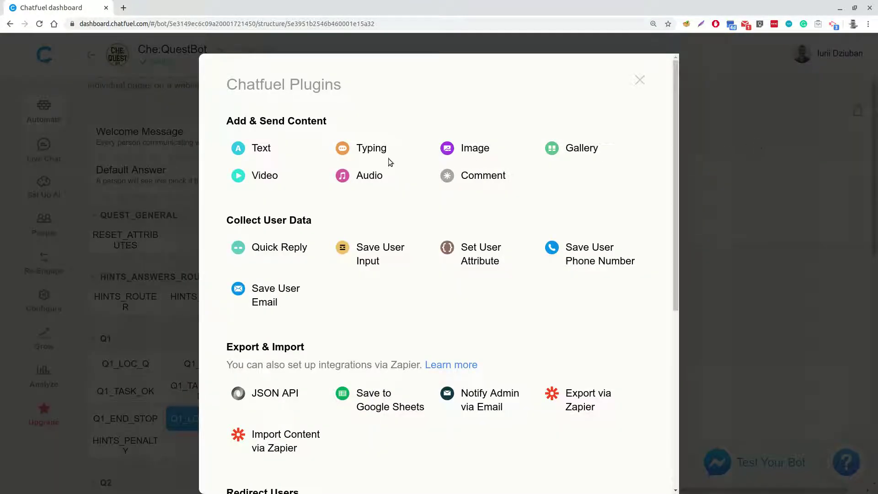
left_click(475, 249)
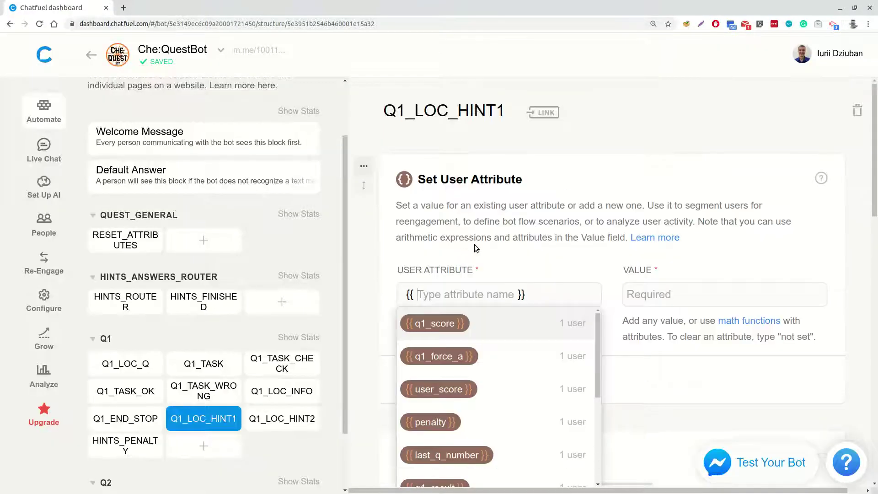
type("q1_")
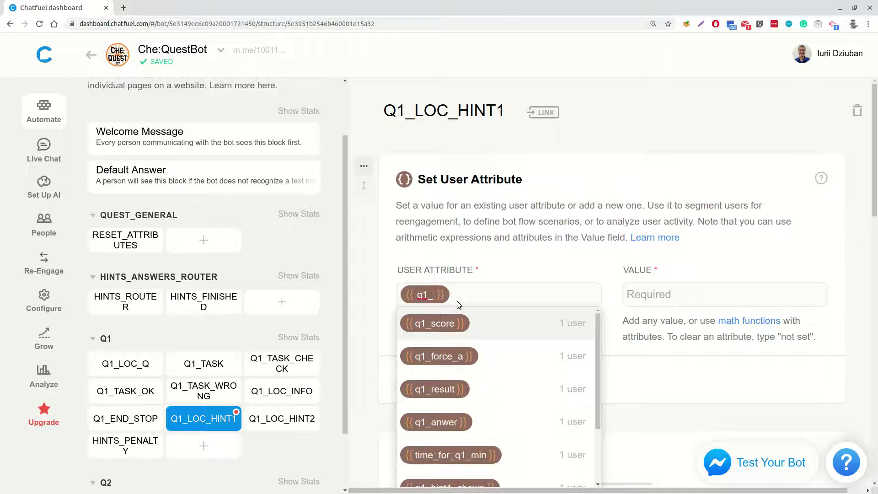
type("hi")
key("Return")
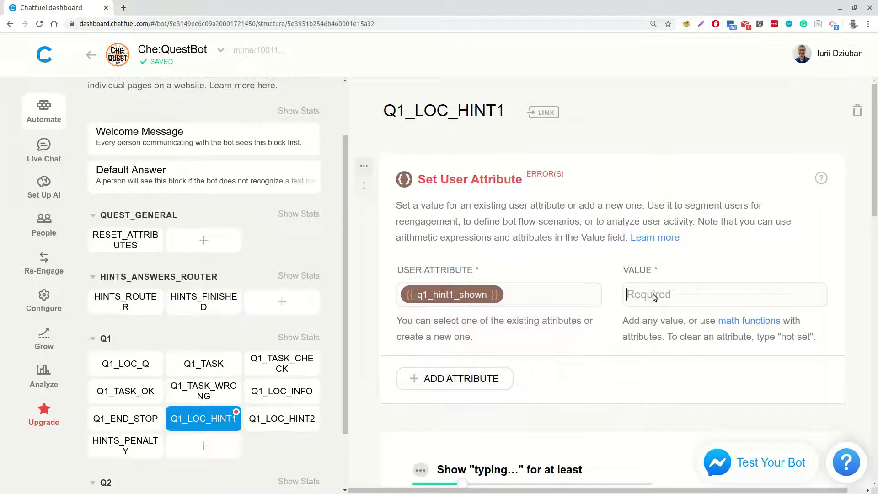
type("1")
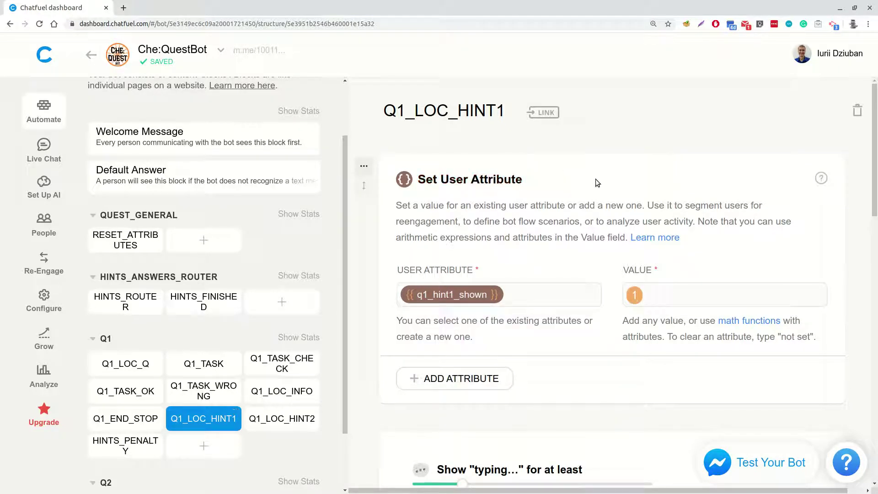
left_click(292, 420)
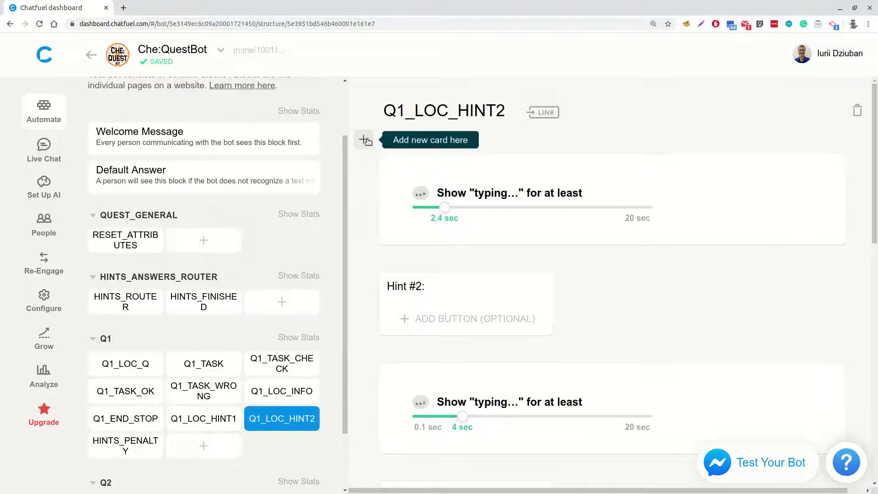
Add a Set User Attribute card at the top of Q1_LOC_HINT2 setting q1_hint2_shown to 1
left_click(364, 142)
left_click(756, 141)
left_click(481, 253)
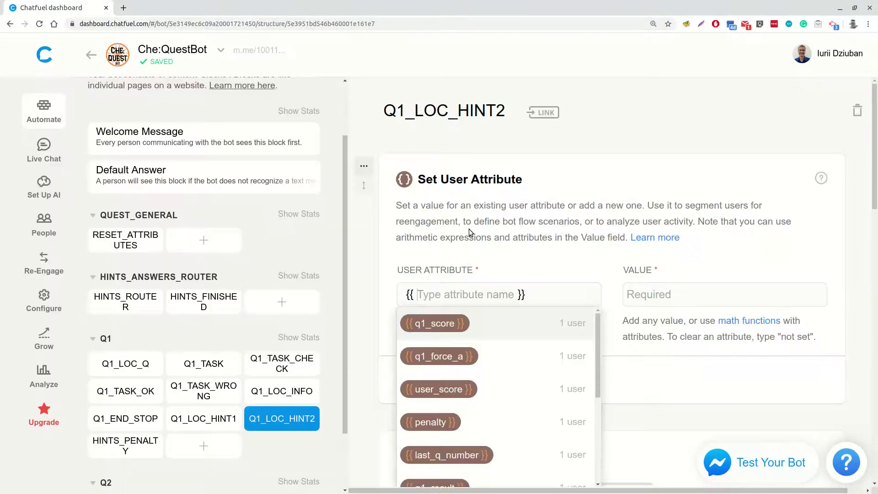
type("q1_hin")
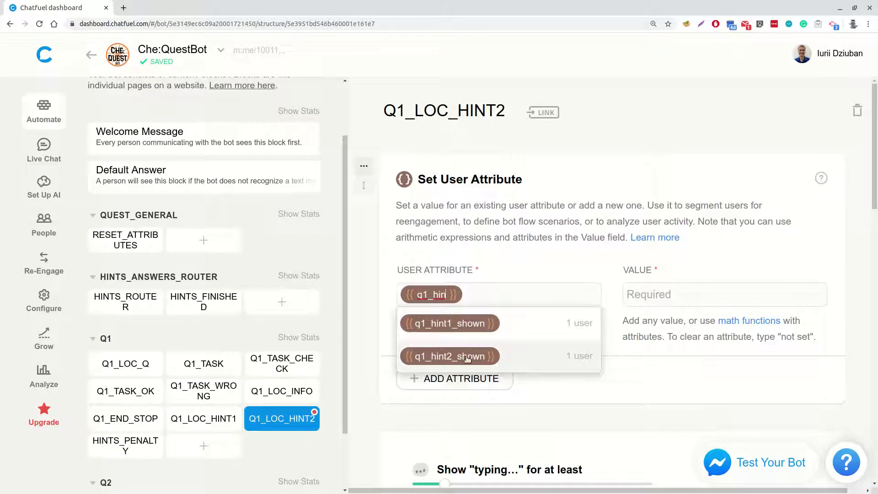
left_click(450, 356)
type("1_score}}")
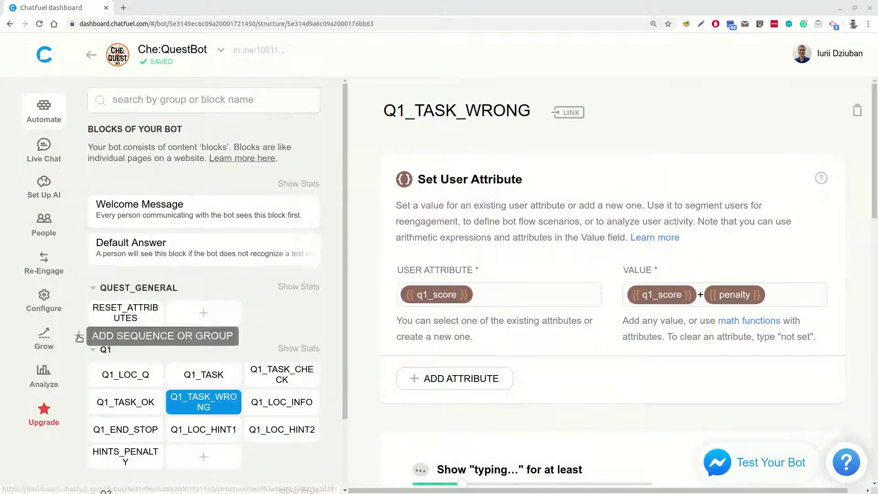
Create a new block group above Q1 named HINTS_ANSWERS_ROUTER
left_click(79, 335)
left_click(104, 356)
left_click(111, 350)
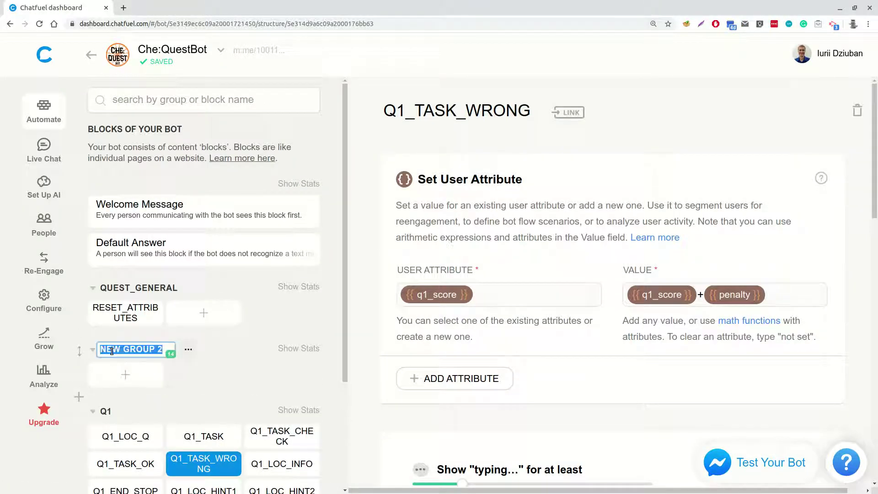
type("HINTS_ANSWERS_ROUTER")
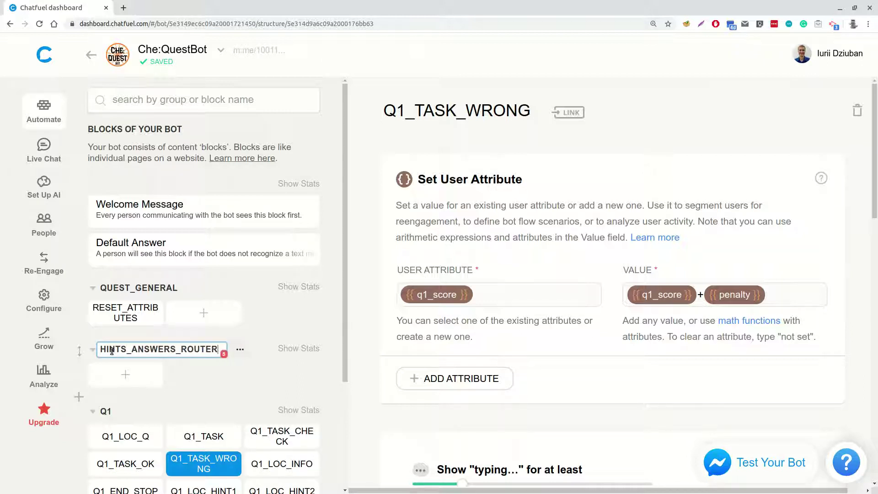
key("Return")
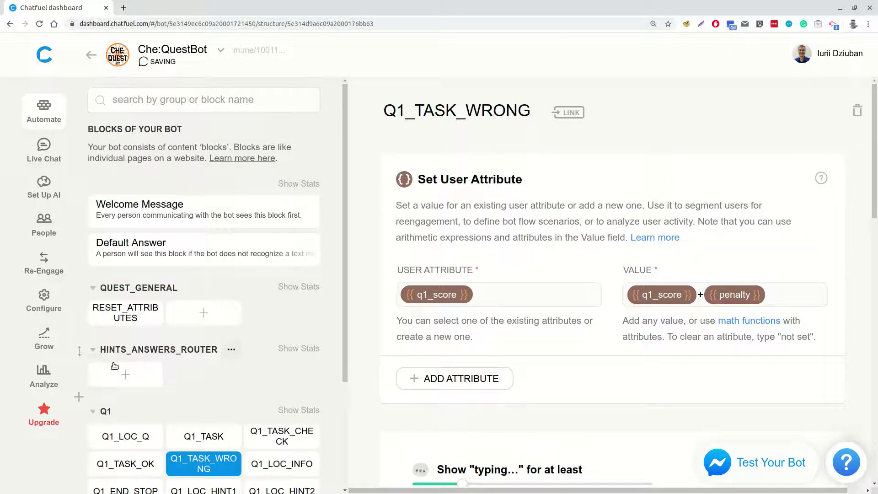
Add an empty block named HINTS_ROUTER to the HINTS_ANSWERS_ROUTER group
left_click(128, 377)
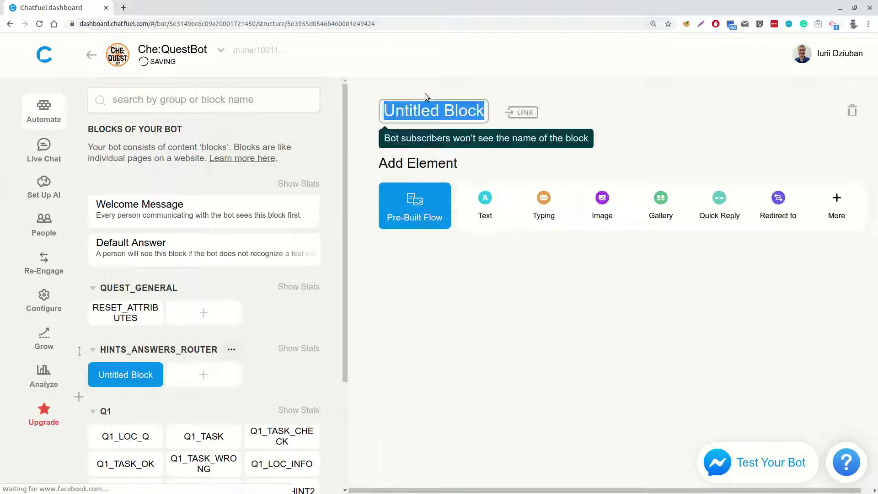
type("HINTS_ROUTER")
key("Return")
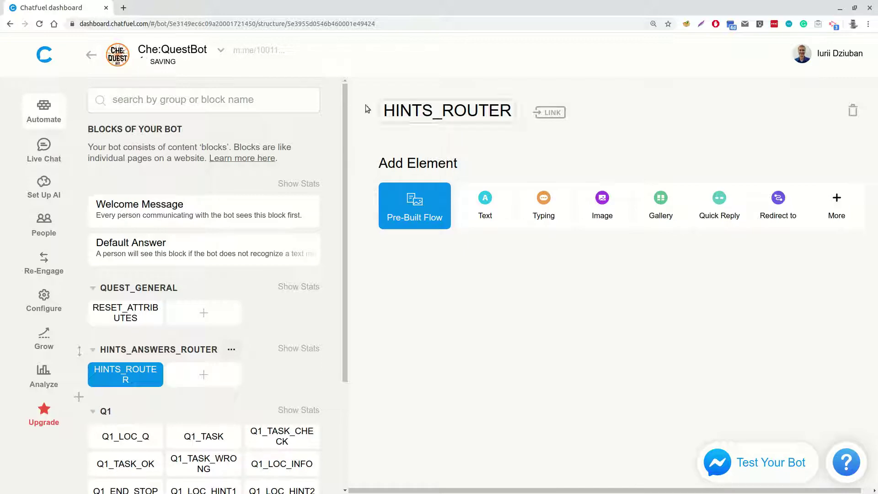
left_click(44, 299)
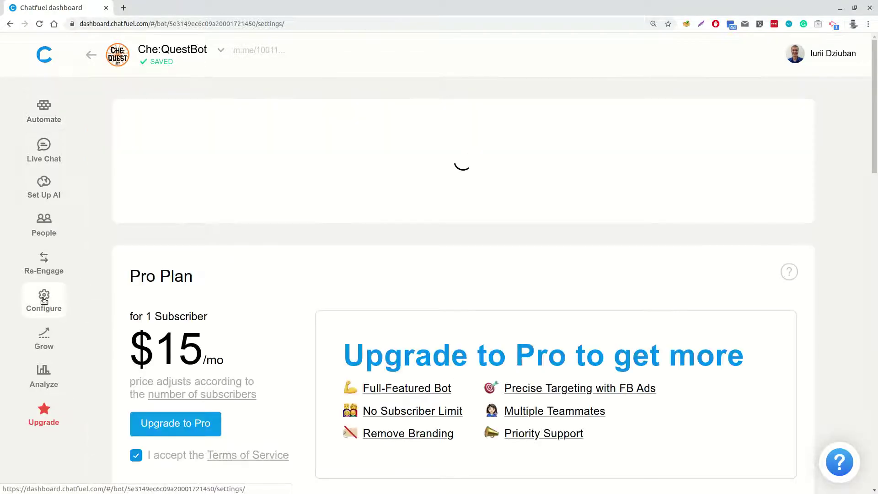
Add a 'Get hint' persistent menu item that opens the HINTS_ROUTER block
scroll(360, 300, "down", 7)
scroll(347, 300, "down", 3)
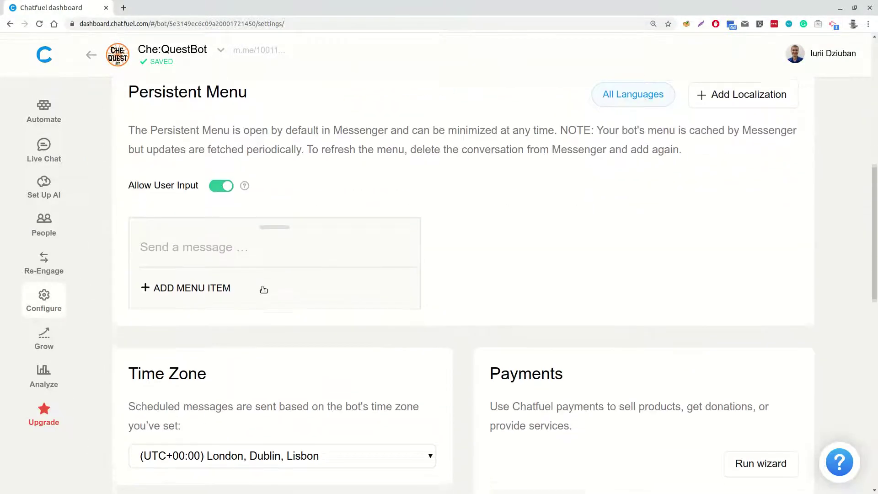
left_click(186, 287)
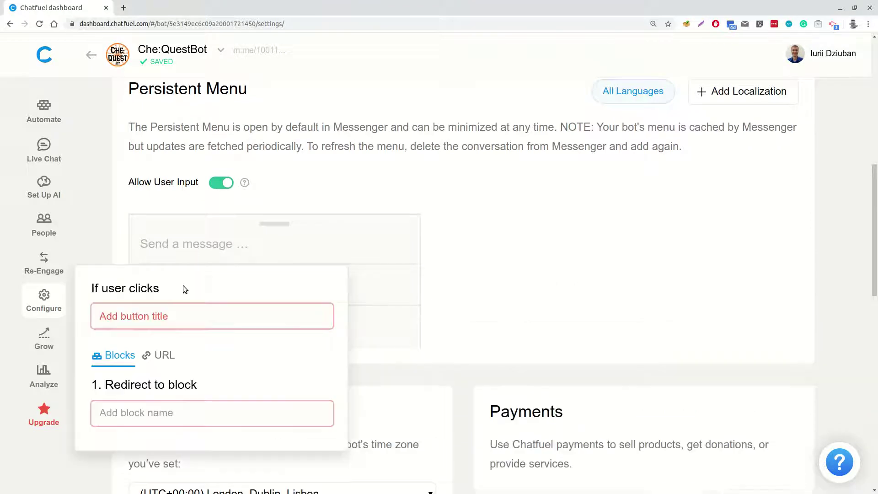
left_click(164, 317)
type("Get hint")
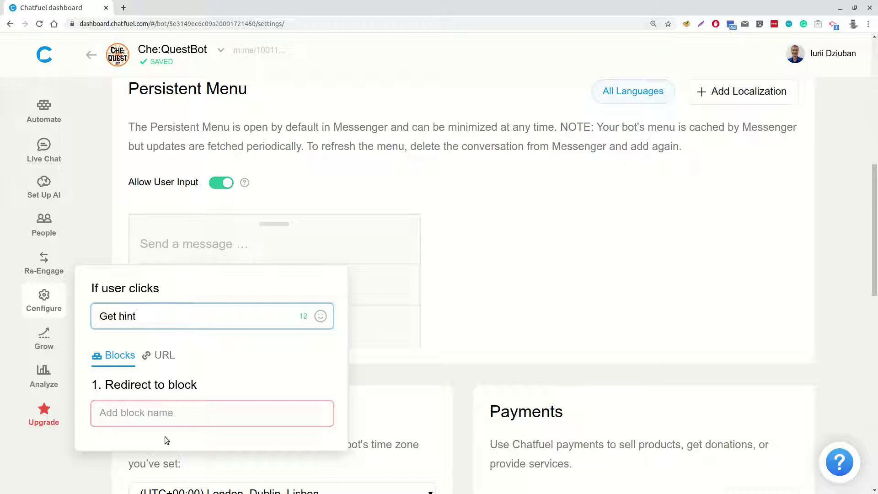
left_click(163, 414)
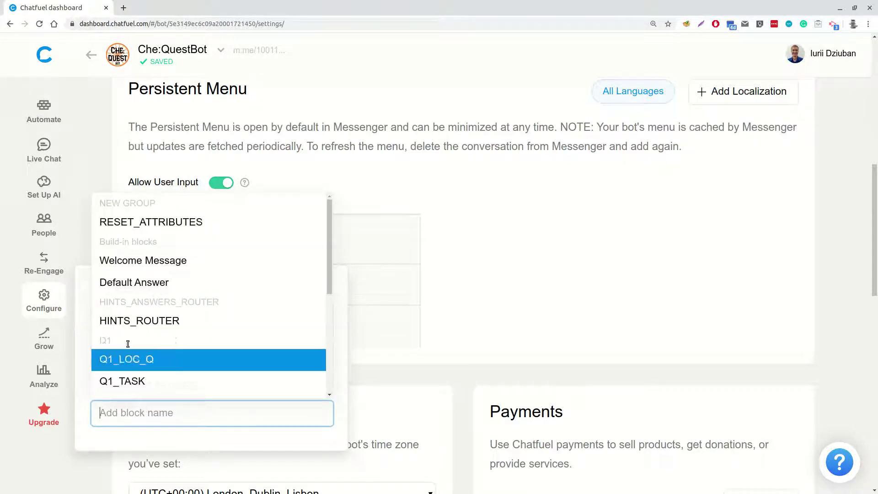
left_click(172, 320)
left_click(477, 279)
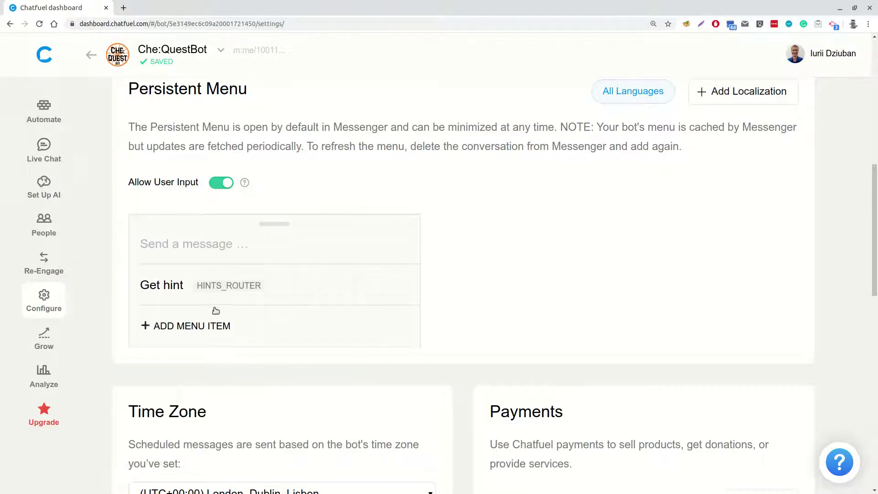
left_click(45, 194)
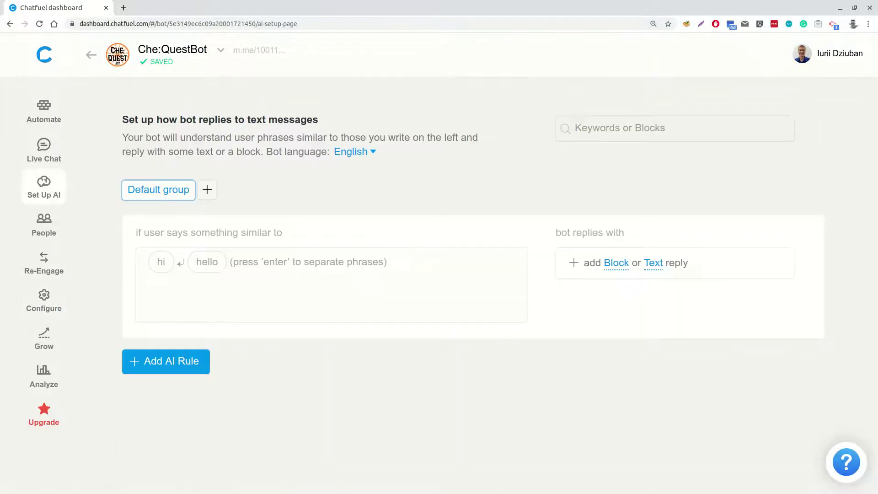
Replace the AI rule's hi/hello phrases with hint, need hint, get hint, help, get help, need help, show hint
left_click(215, 265)
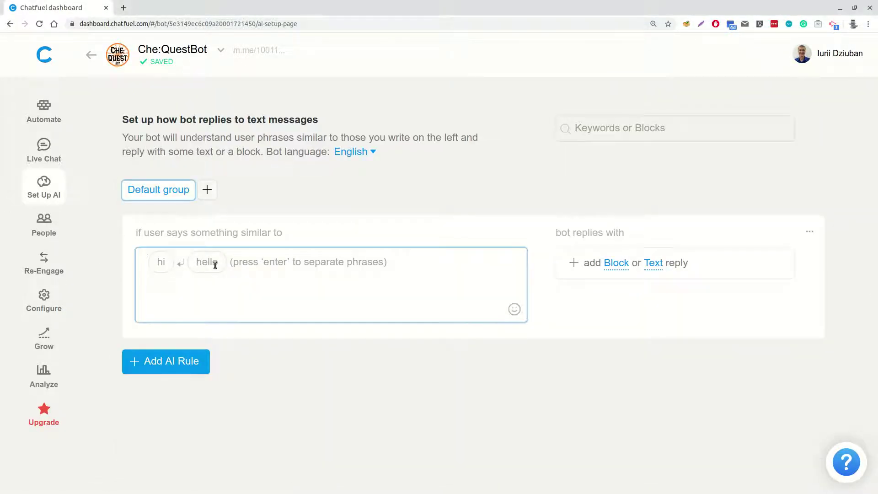
type("hint, need hint, get hint, help, get help, show hint")
key("Escape")
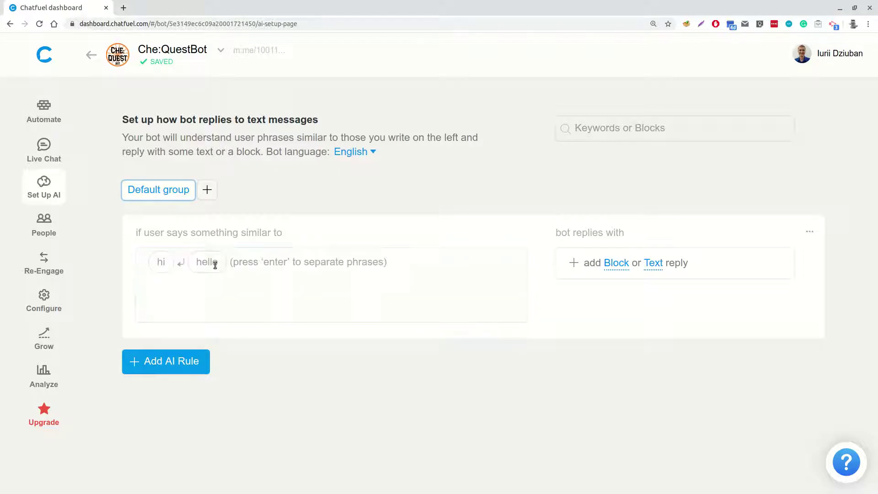
left_click(215, 265)
key("BackSpace")
key("BackSpace")
type("hint")
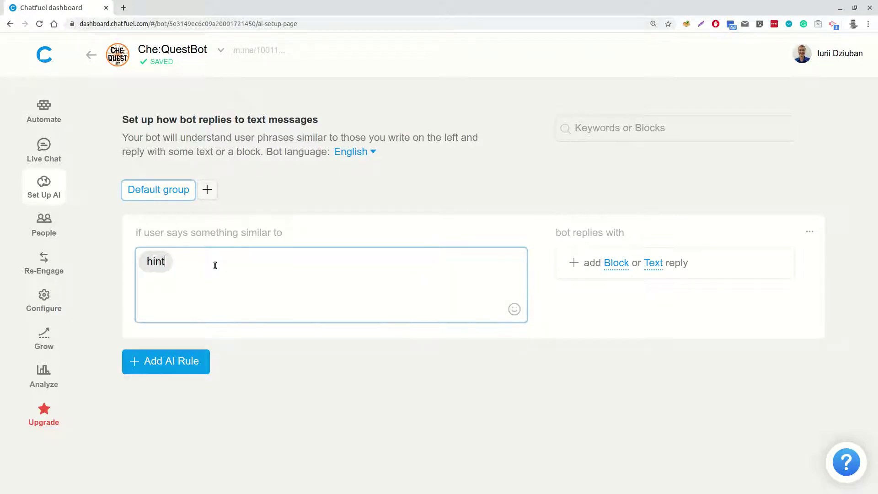
key("Return")
type("need hint")
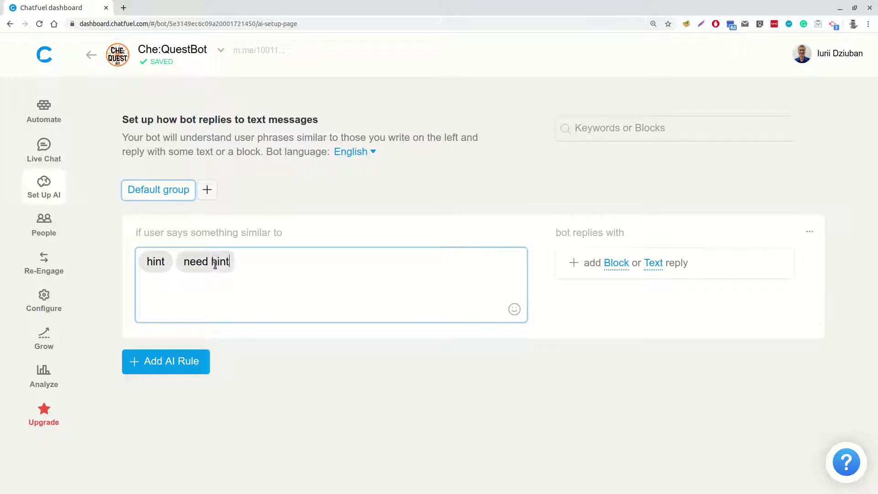
key("Return")
type("get hint")
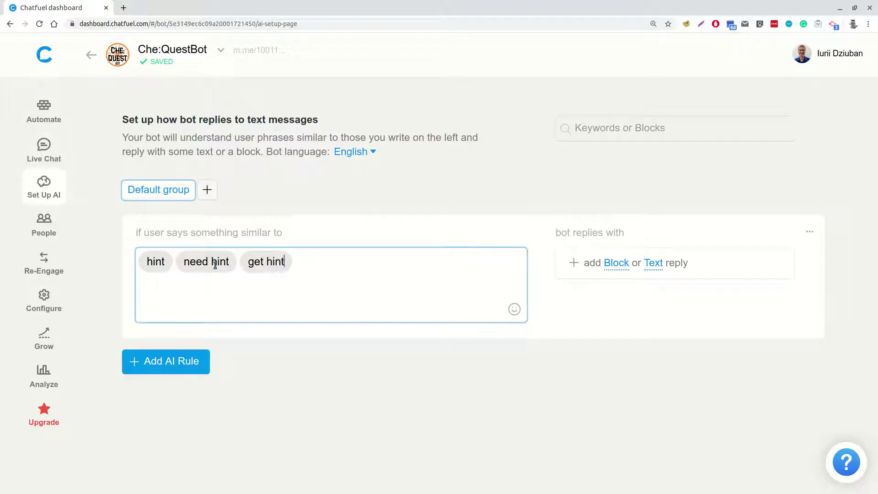
key("Return")
type("help")
key("Return")
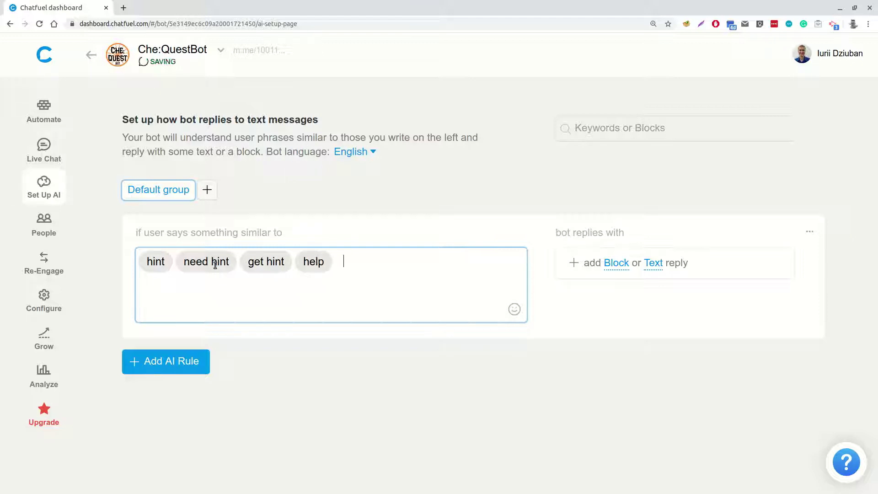
type("get help")
key("Return")
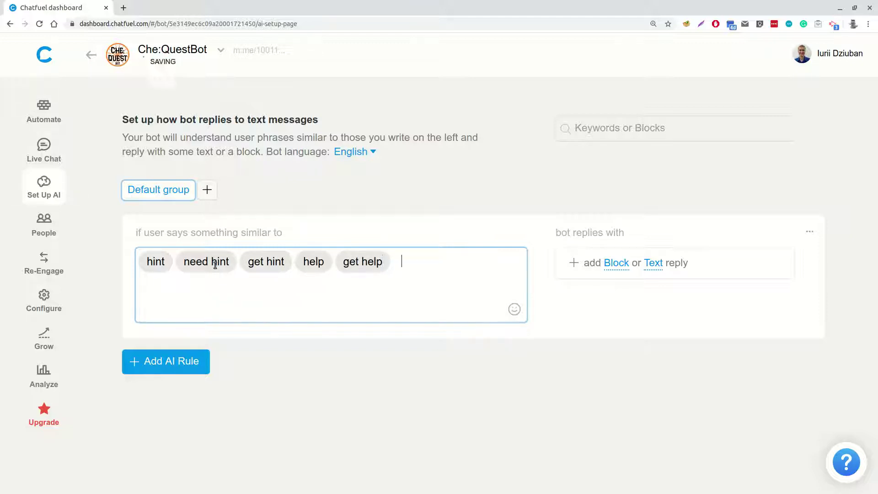
type("need help")
key("Return")
type("sh")
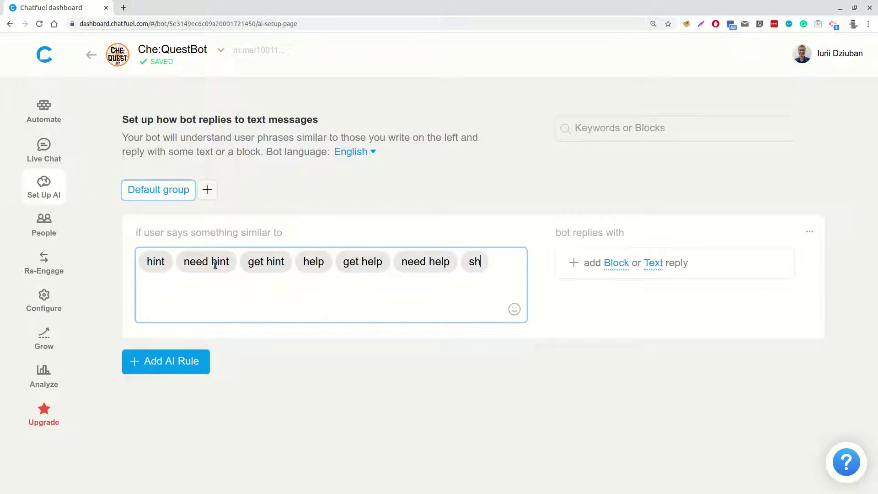
type("ow hint")
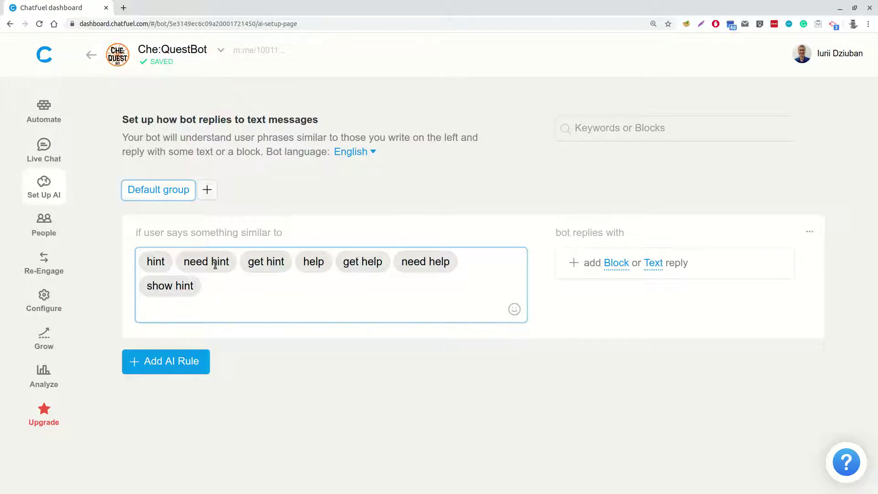
Make the AI rule reply with the HINTS_ROUTER block
left_click(616, 263)
left_click(615, 409)
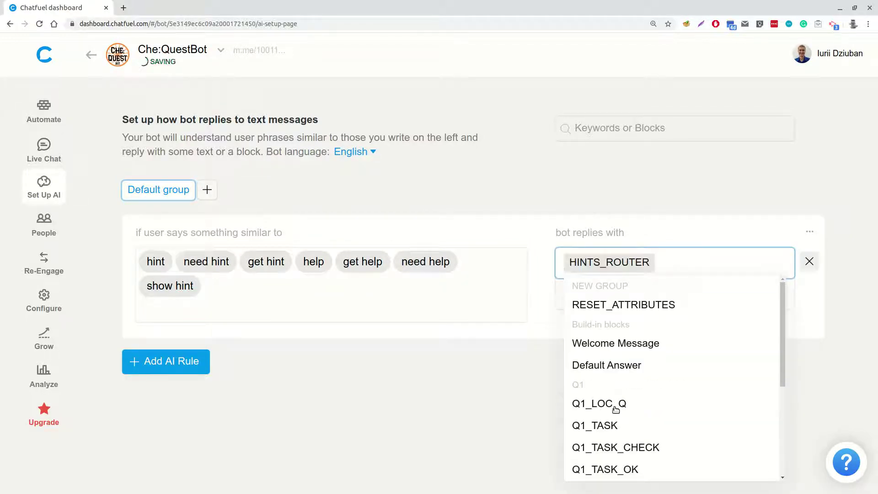
left_click(383, 197)
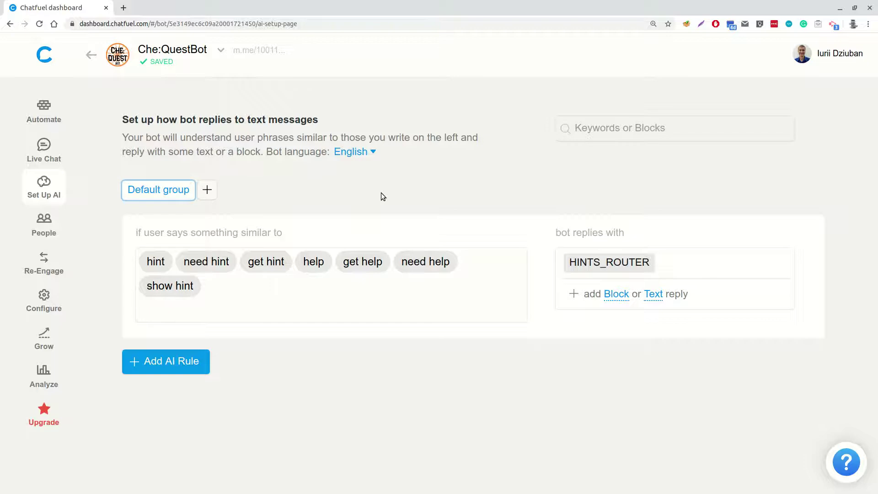
In HINTS_ROUTER, add a redirect limited to users whose last_q_number is 1
left_click(43, 109)
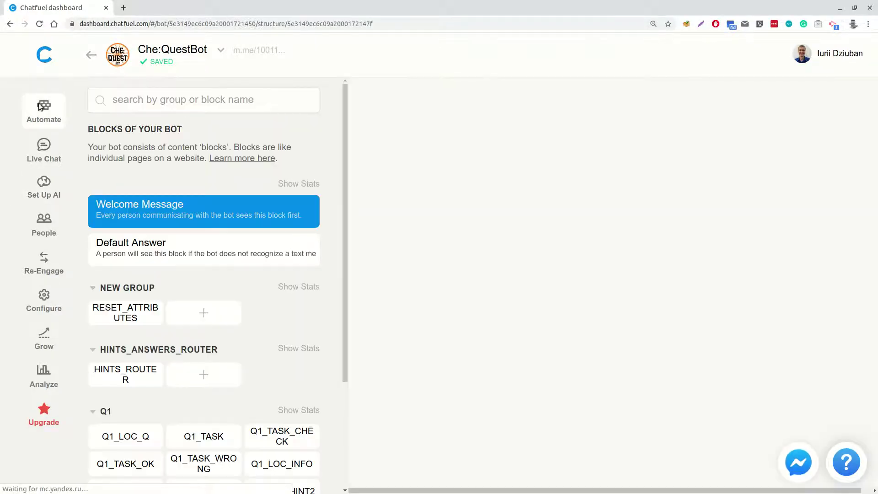
left_click(126, 369)
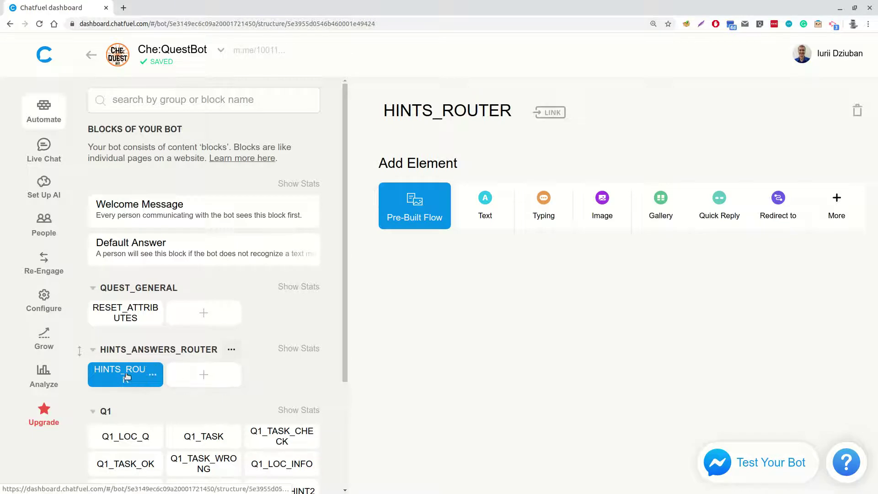
left_click(130, 313)
left_click(127, 379)
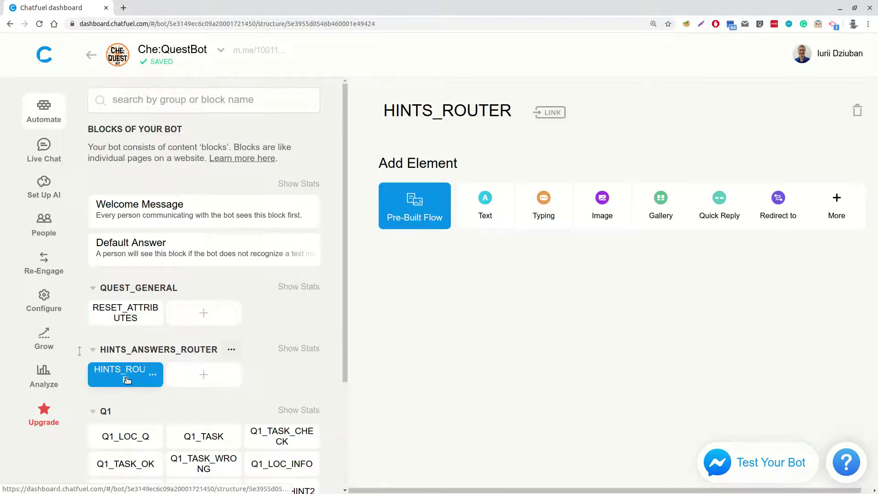
left_click(778, 205)
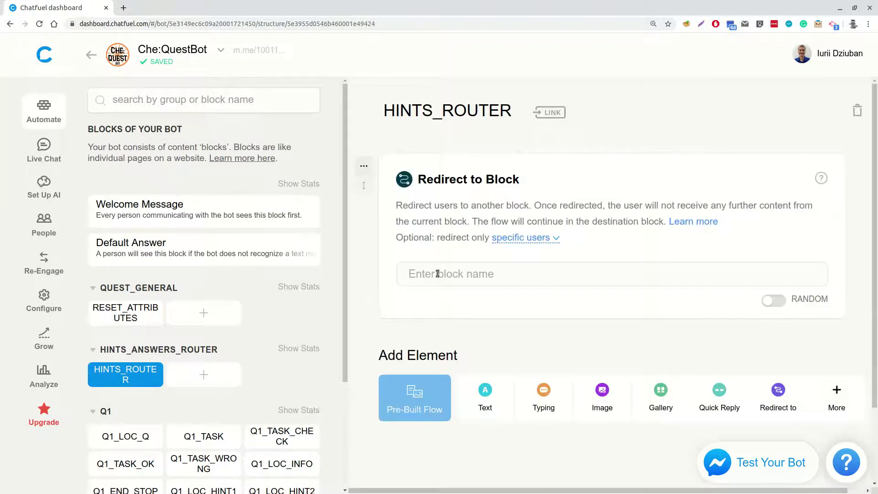
left_click(498, 239)
left_click(499, 286)
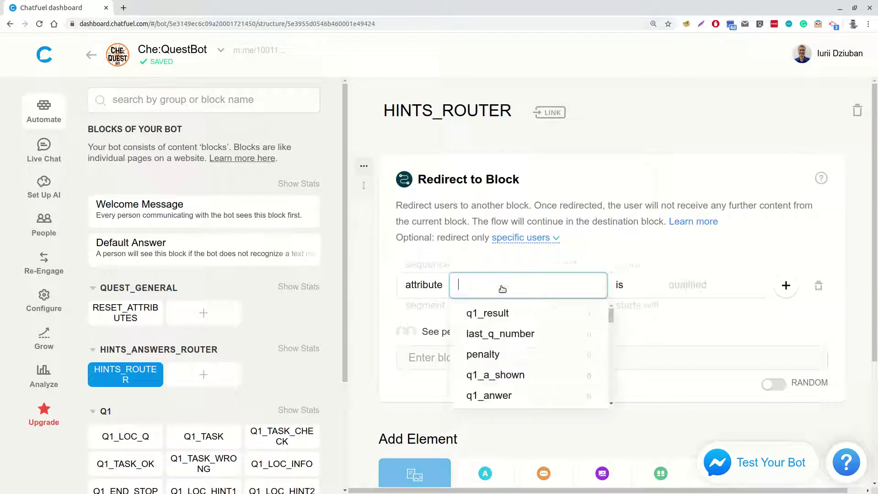
left_click(549, 332)
left_click(644, 284)
type("1")
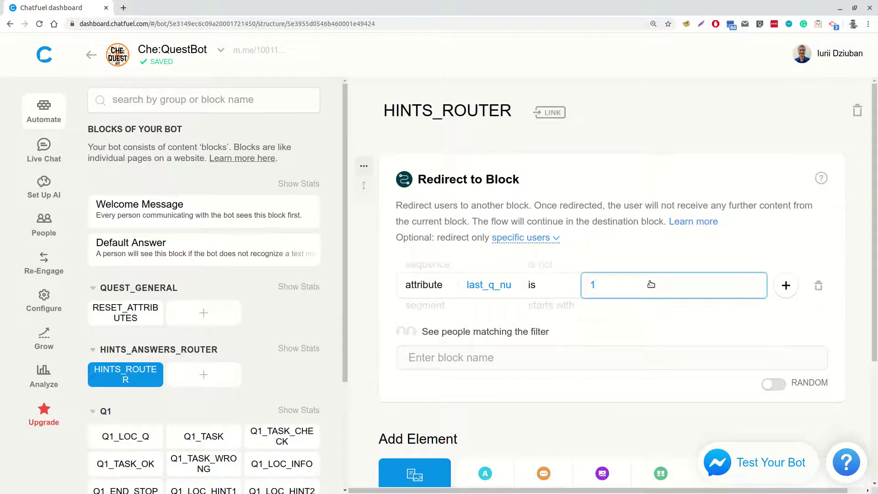
Add the condition q1_hint1_shown is not 1 and target the redirect at Q1_LOC_HINT1
left_click(785, 285)
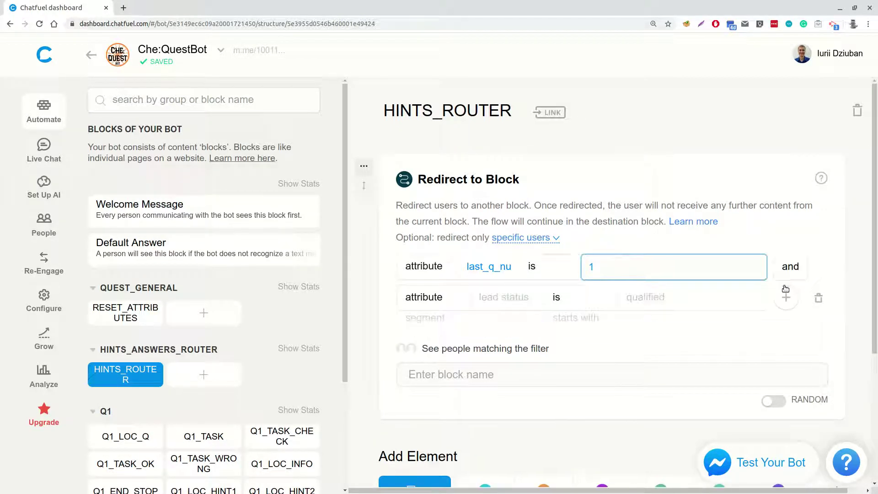
left_click(502, 307)
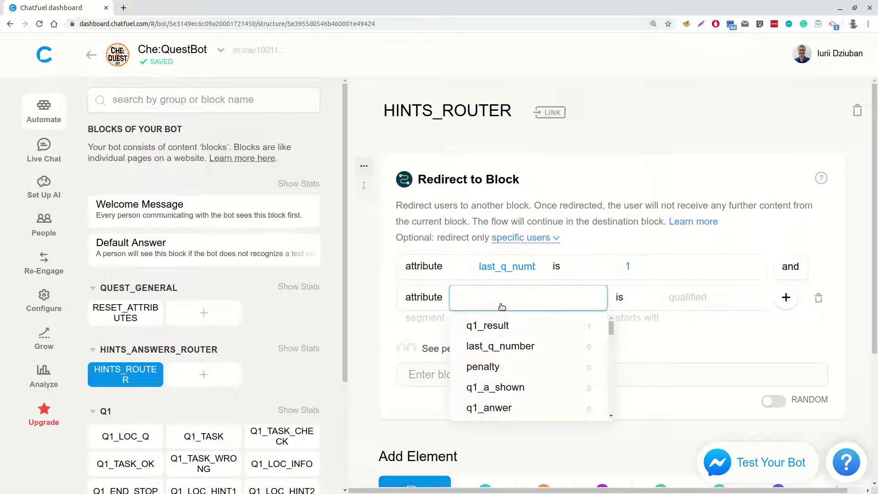
scroll(502, 389, "down", 2)
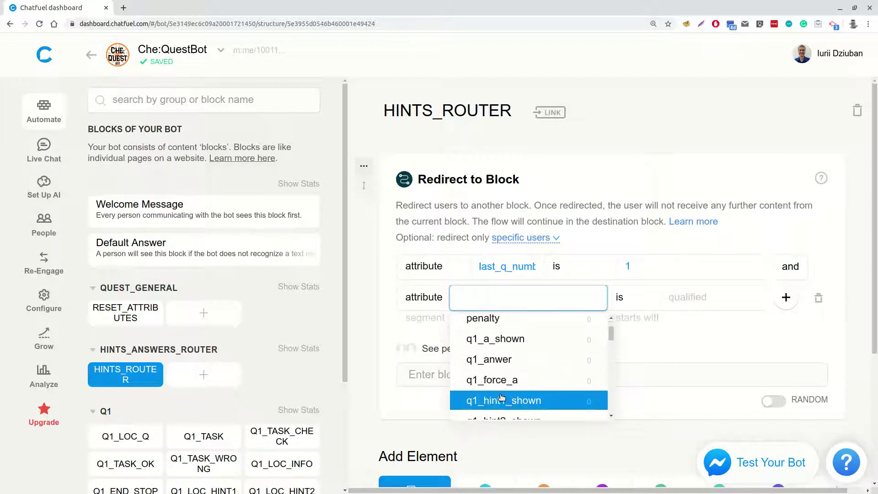
left_click(501, 399)
left_click(577, 298)
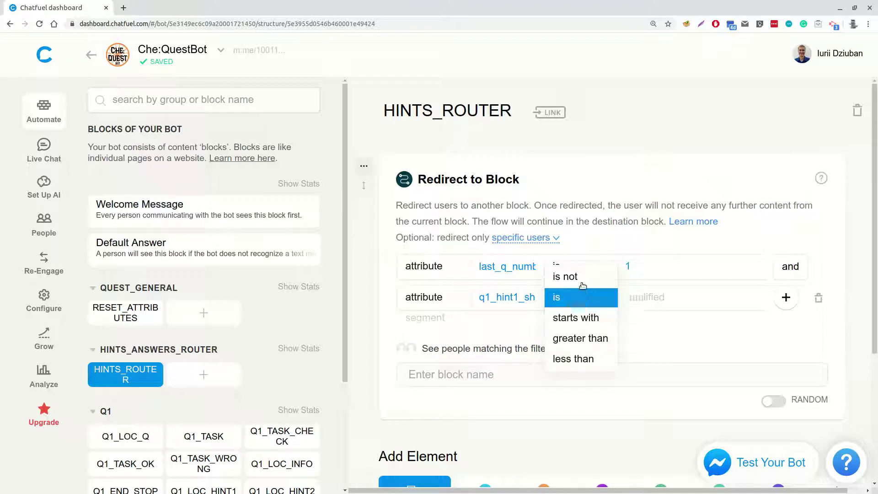
left_click(565, 277)
left_click(590, 292)
type("1")
left_click(457, 374)
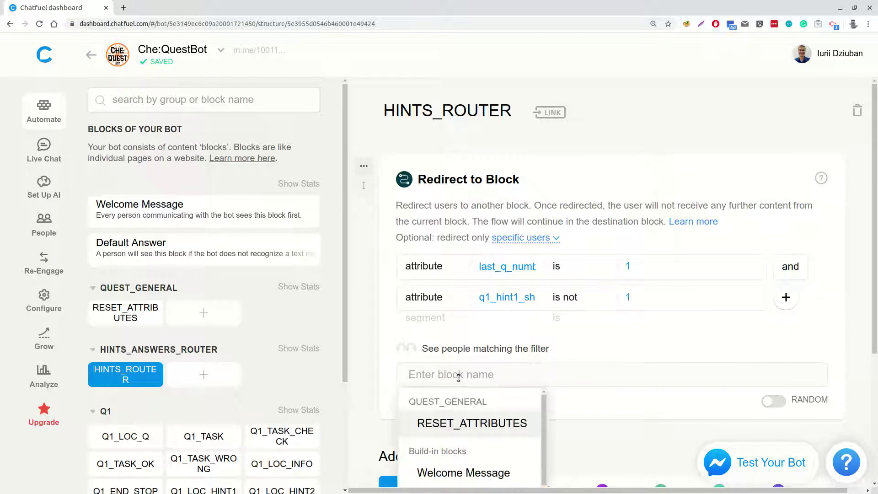
type("Q1_LOC")
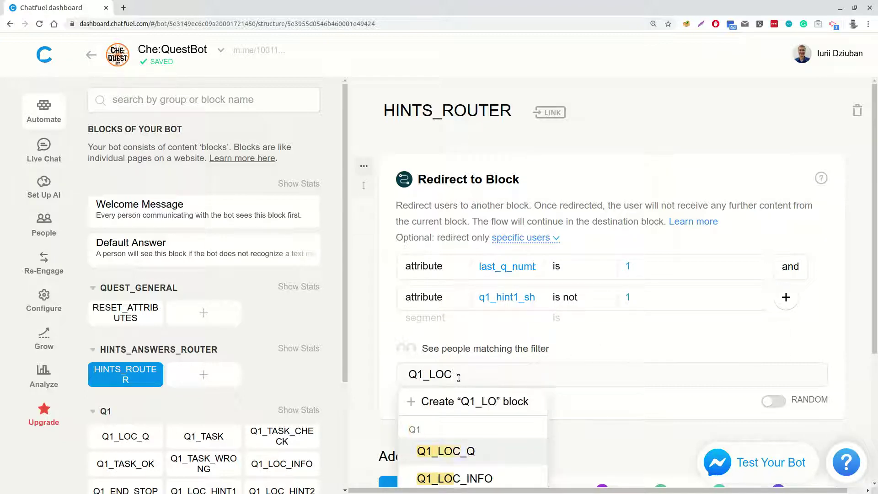
type("_")
scroll(459, 377, "down", 2)
left_click(455, 407)
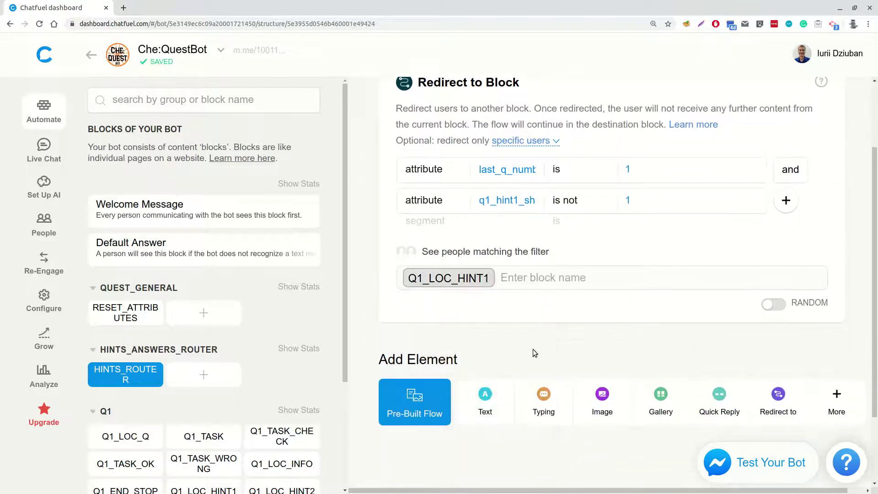
Add a second redirect limited to users whose last_q_number is 1
left_click(778, 396)
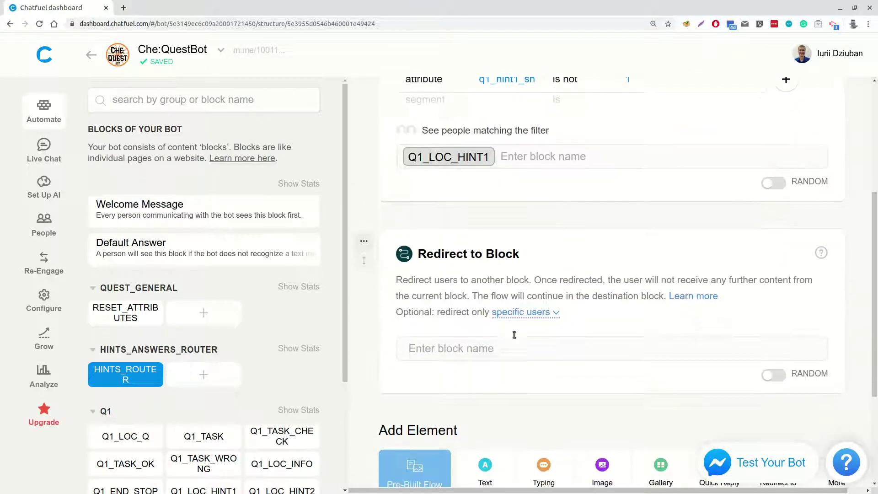
left_click(520, 313)
left_click(498, 359)
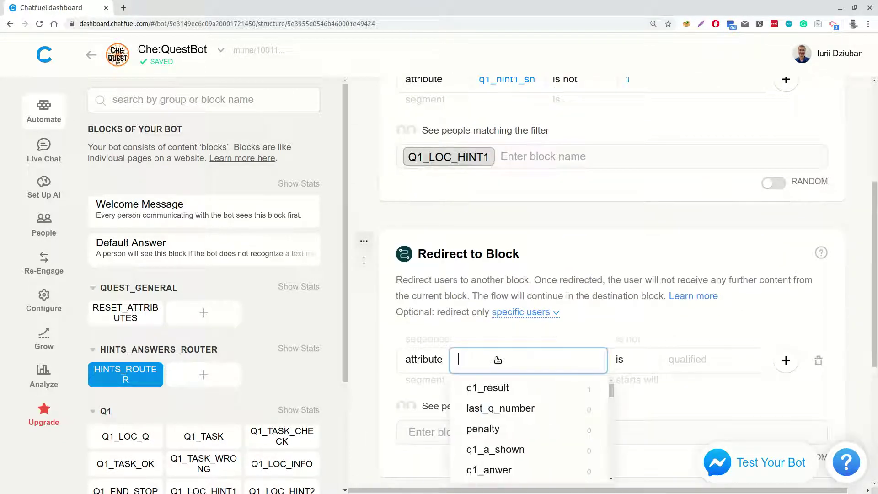
left_click(500, 407)
left_click(608, 423)
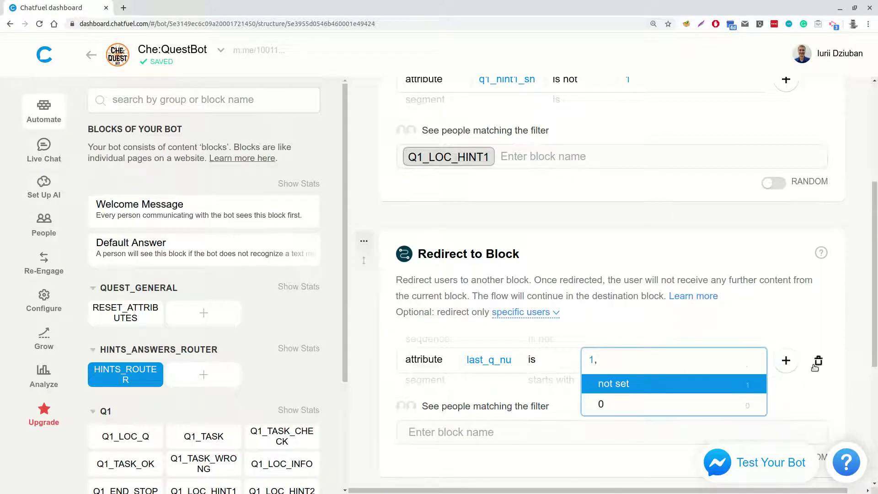
Add a second filter condition requiring q1_hint1_shown to be 1
left_click(786, 361)
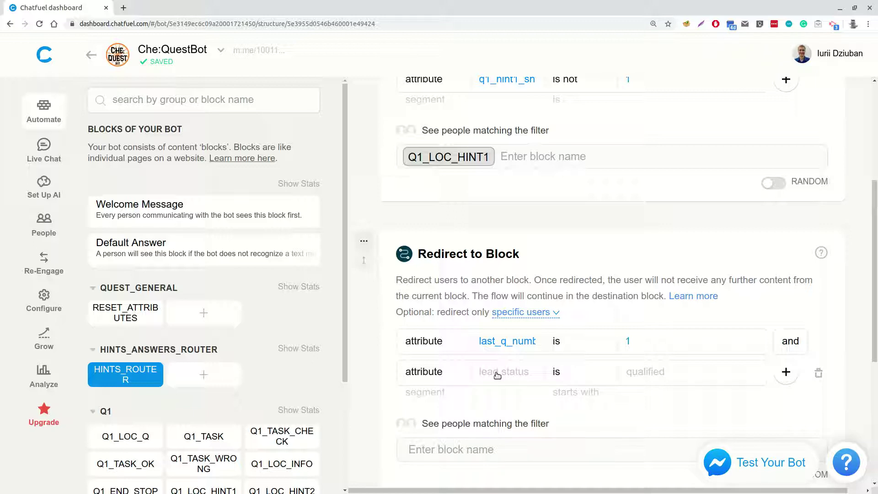
left_click(497, 375)
scroll(497, 370, "down", 3)
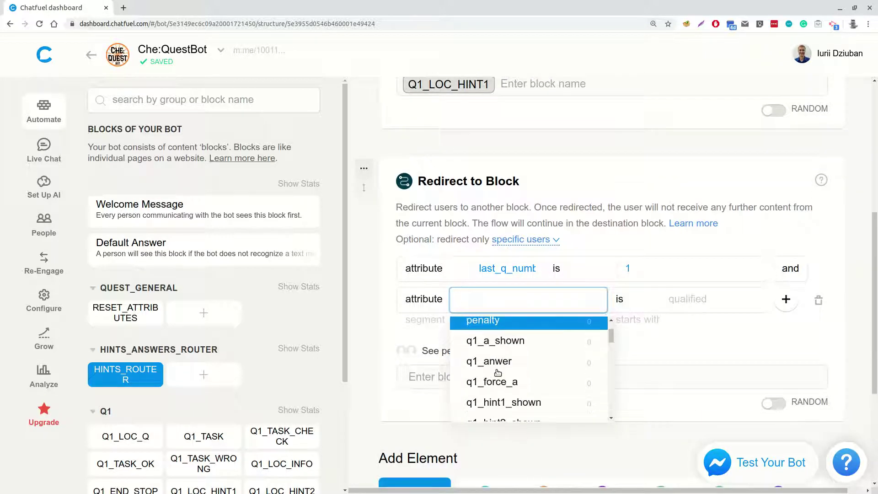
scroll(498, 373, "down", 1)
left_click(503, 355)
left_click(646, 302)
type("1")
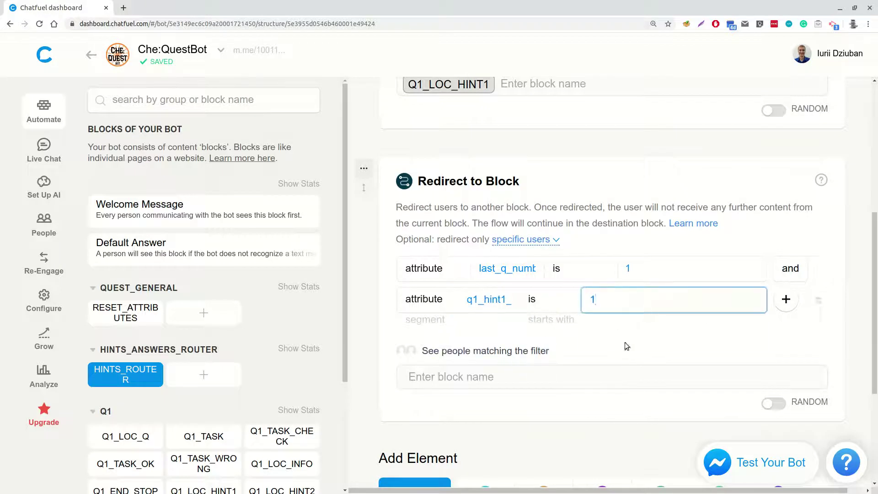
left_click(468, 334)
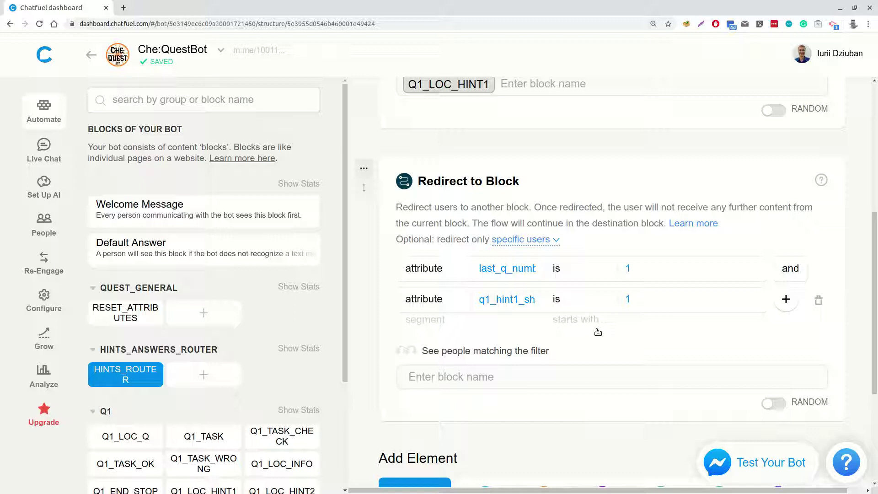
Add a third filter condition requiring q1_hint2_shown is not 1
left_click(785, 299)
left_click(506, 338)
scroll(500, 397, "down", 1)
scroll(498, 401, "down", 2)
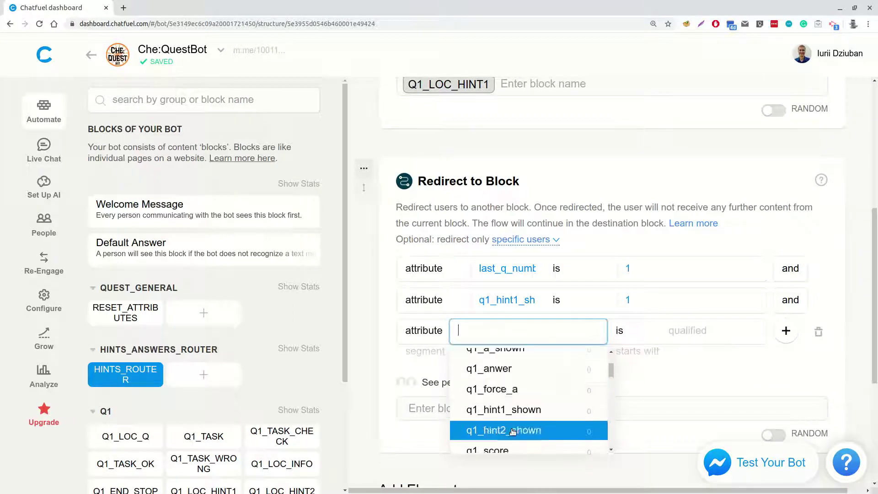
left_click(503, 427)
left_click(560, 331)
left_click(572, 310)
left_click(652, 333)
type("1")
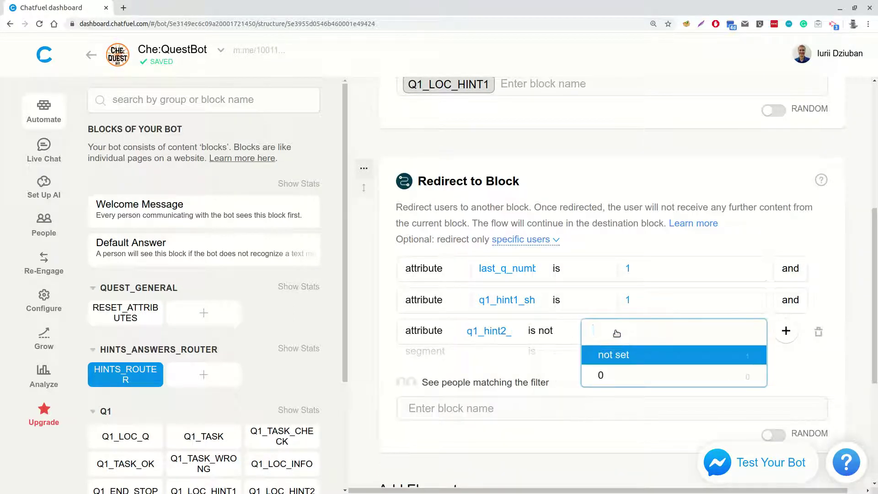
left_click(578, 362)
left_click(556, 331)
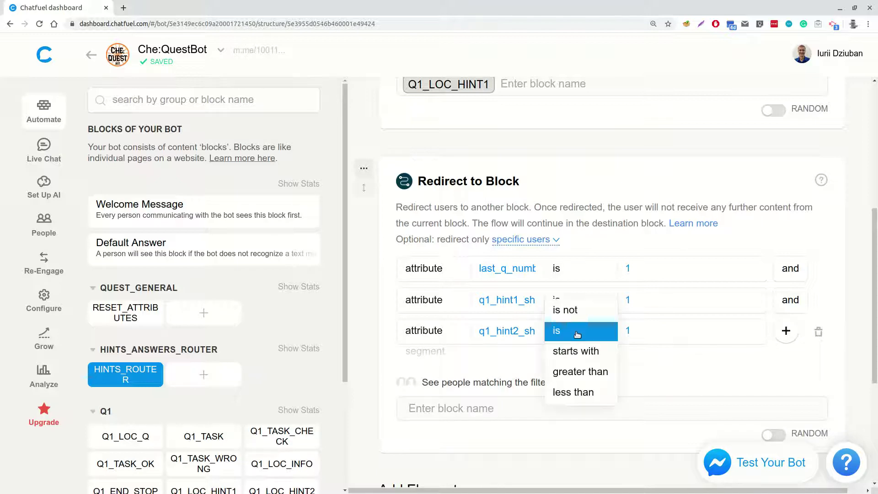
left_click(569, 309)
Set Q1_LOC_HINT2 as the second redirect's target block
left_click(450, 413)
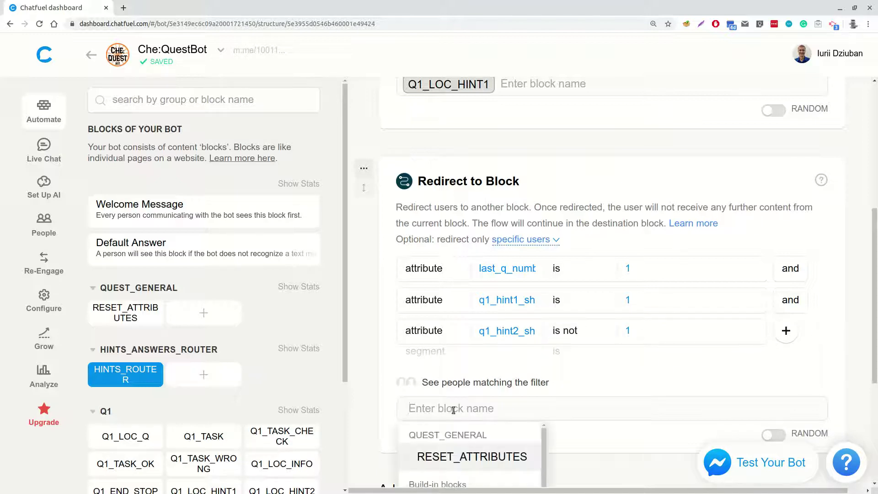
scroll(457, 403, "down", 8)
scroll(478, 436, "down", 1)
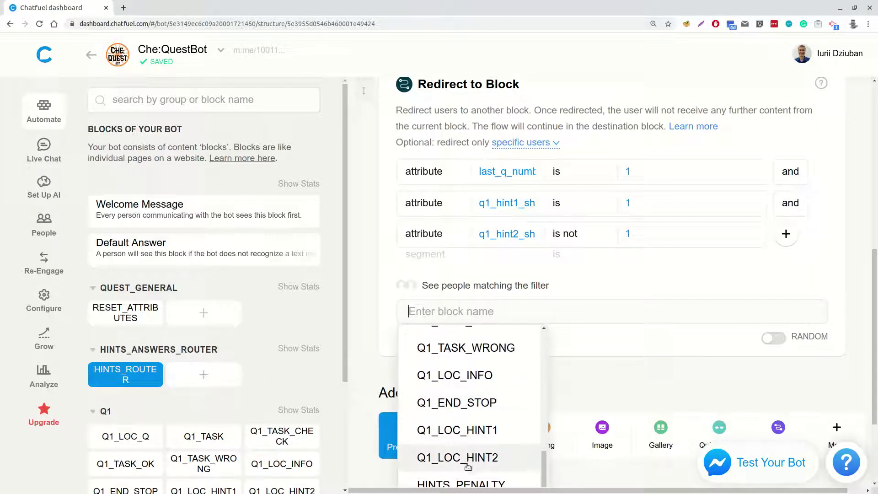
left_click(467, 455)
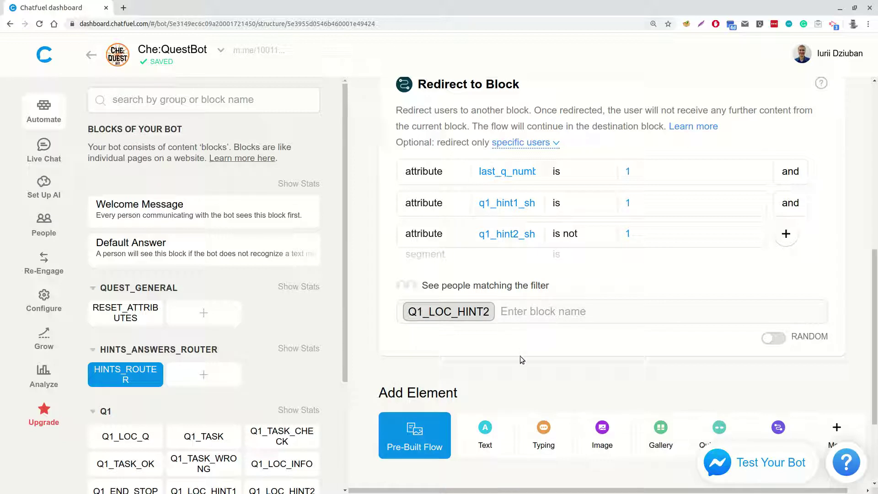
Create a new block named HINTS_FINISHED in the HINTS_ANSWERS_ROUTER group
left_click(203, 374)
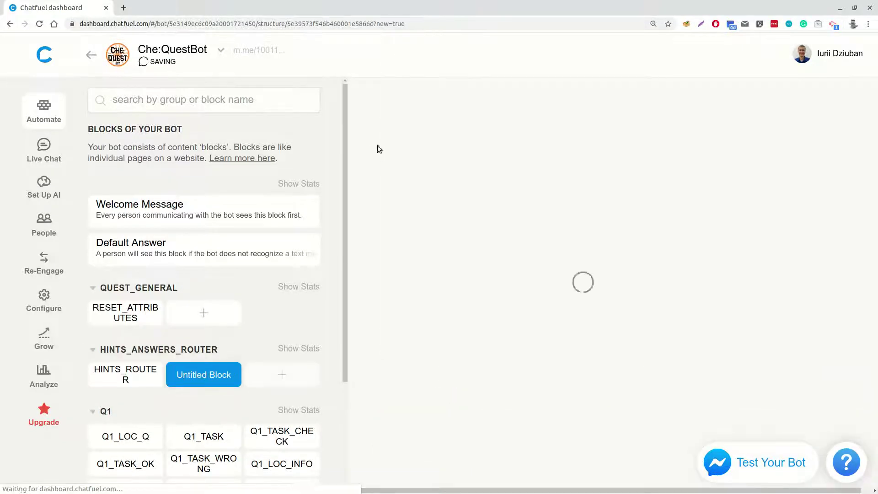
type("HINTS_")
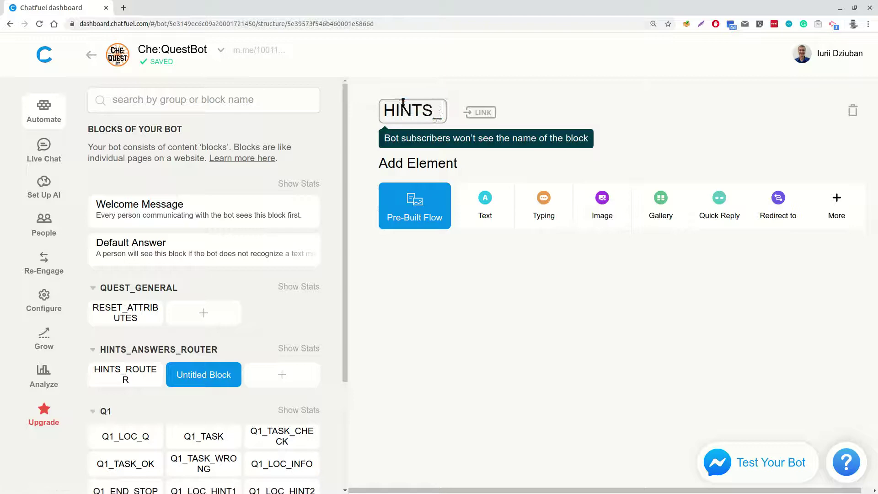
type("FINISHED")
key("Return")
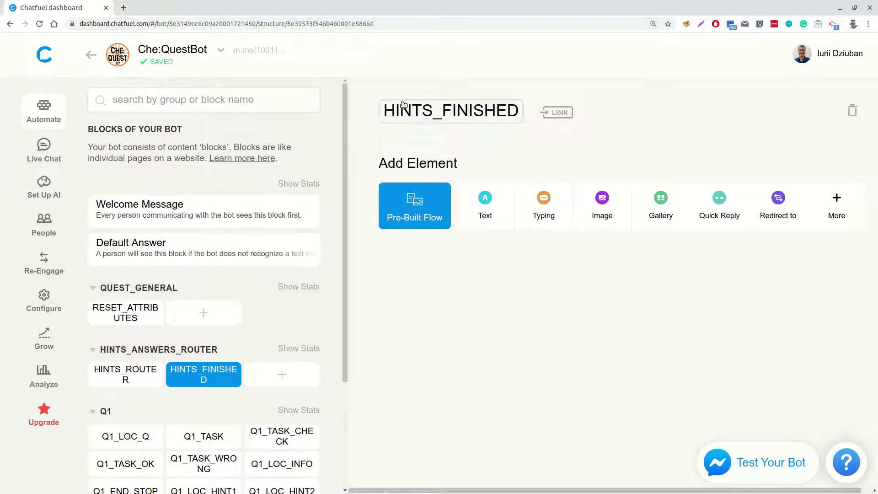
Add a third redirect in HINTS_ROUTER that sends everyone else to HINTS_FINISHED
left_click(132, 372)
scroll(599, 334, "down", 10)
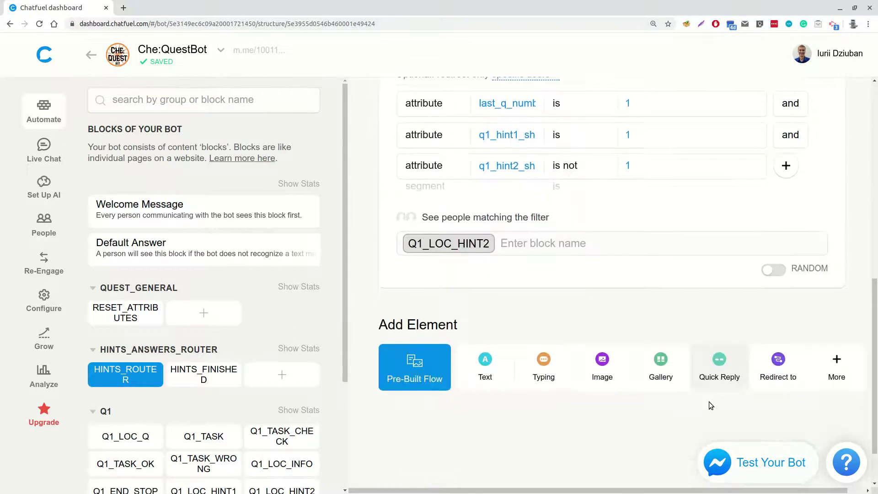
left_click(778, 361)
left_click(454, 431)
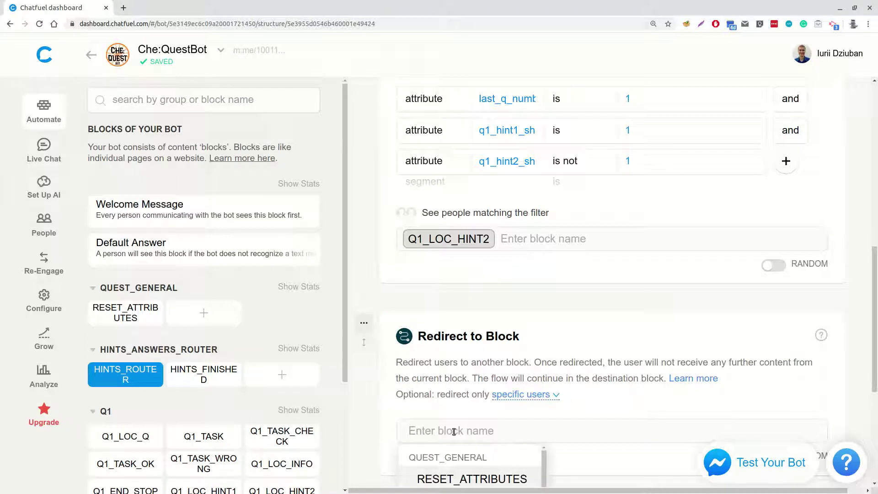
type("HINTS_F")
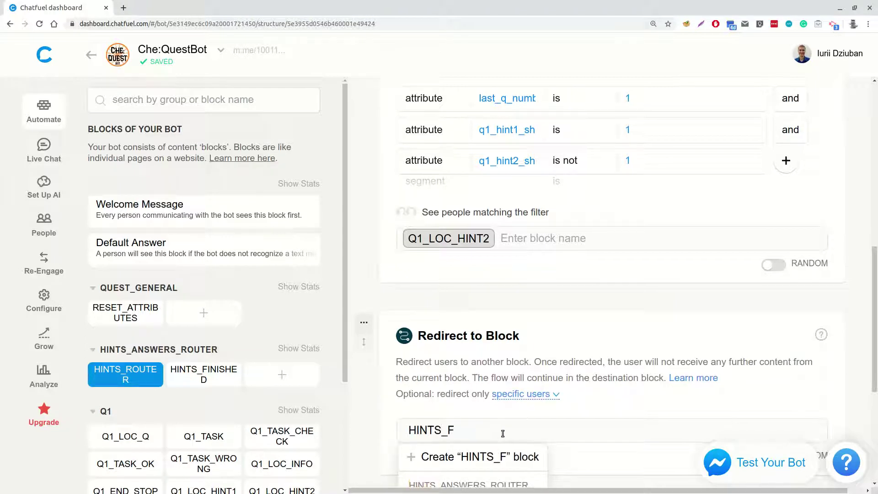
left_click(503, 433)
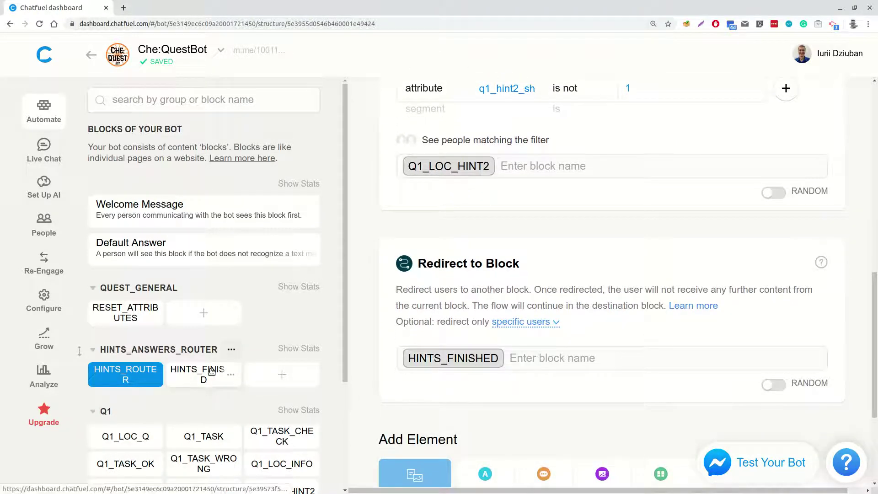
In HINTS_FINISHED, add two typing pauses, each followed by a pasted message: no more hints, then the last-message reminder
left_click(190, 370)
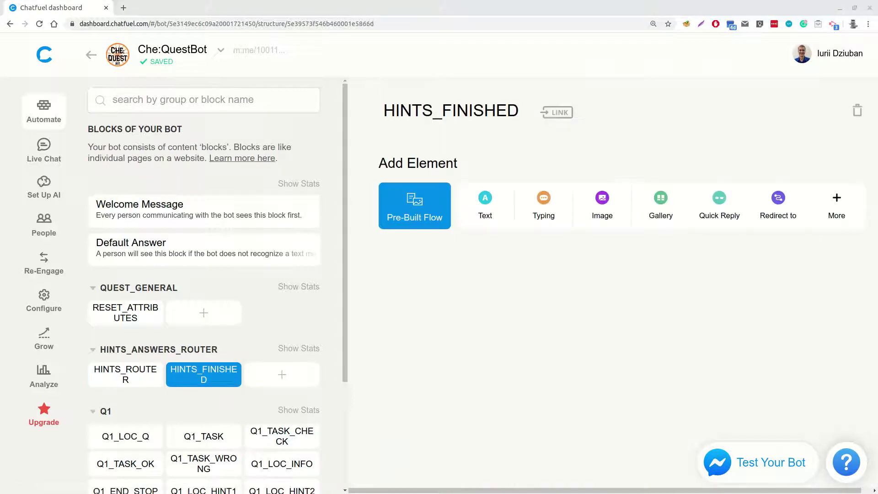
left_click(546, 208)
left_click(485, 315)
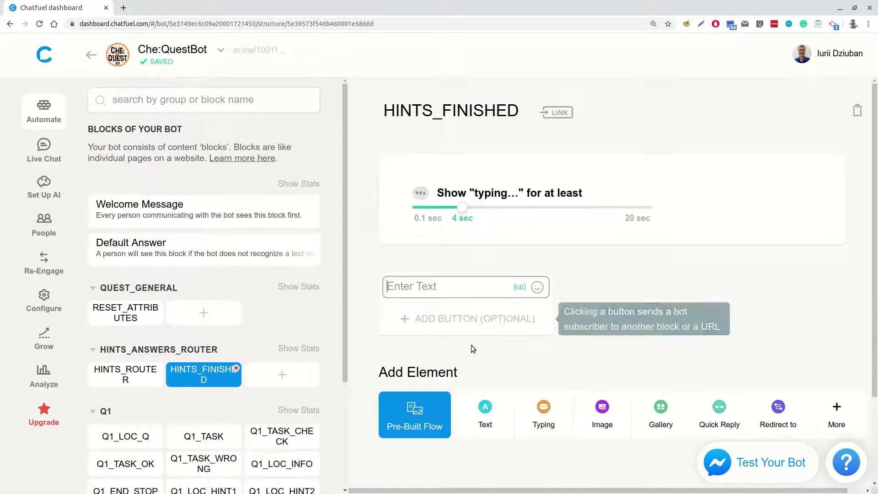
type("Unfortunately there are no more hints in this task.")
left_click(543, 412)
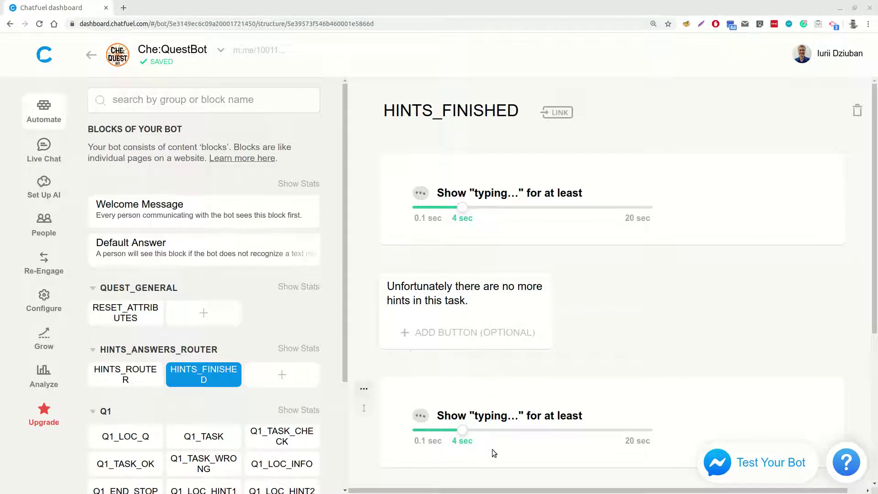
scroll(494, 452, "down", 3)
left_click(478, 417)
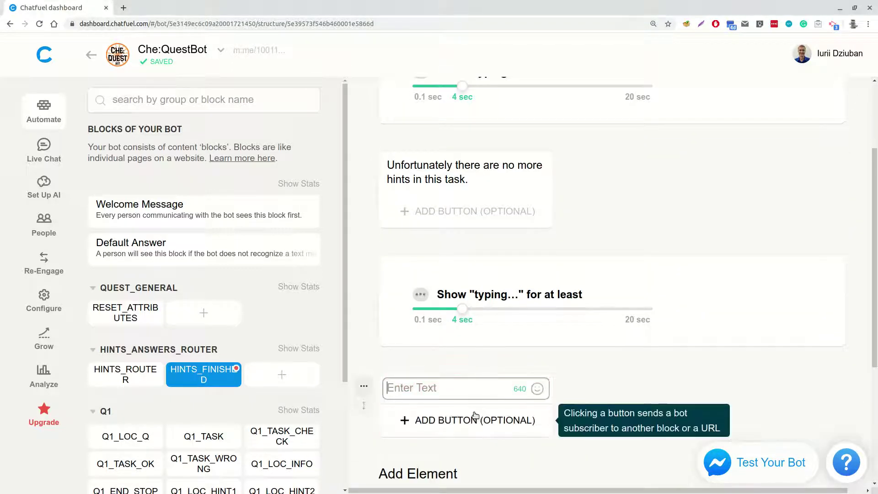
type("Let me remind that my last message was the following:")
End HINTS_FINISHED with a redirect to the Q1_TASK block
scroll(602, 383, "down", 5)
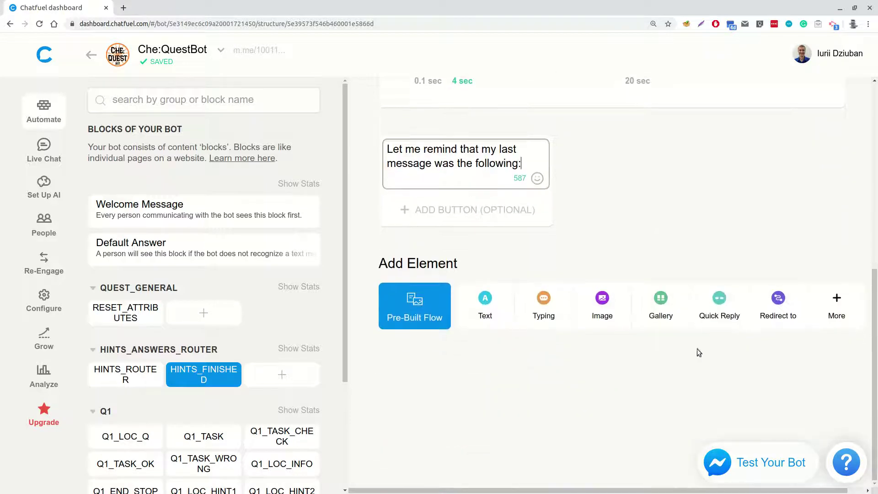
left_click(777, 300)
type("Q!")
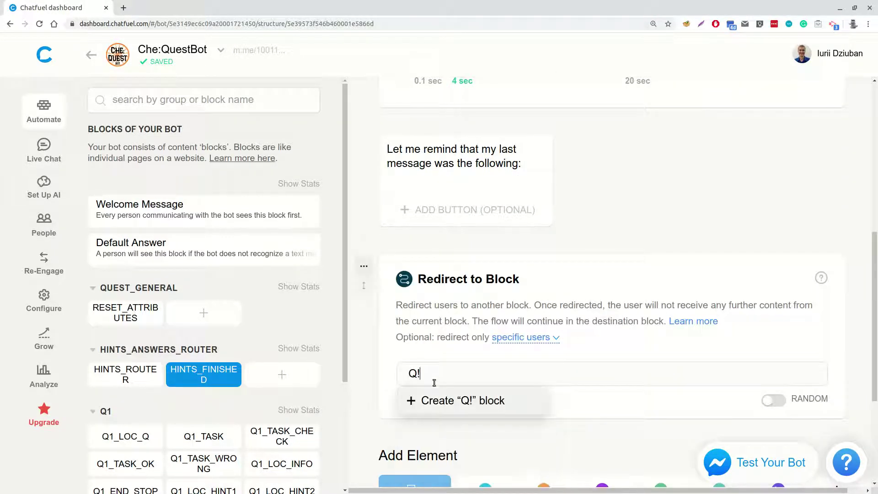
key("BackSpace")
type("1_TA")
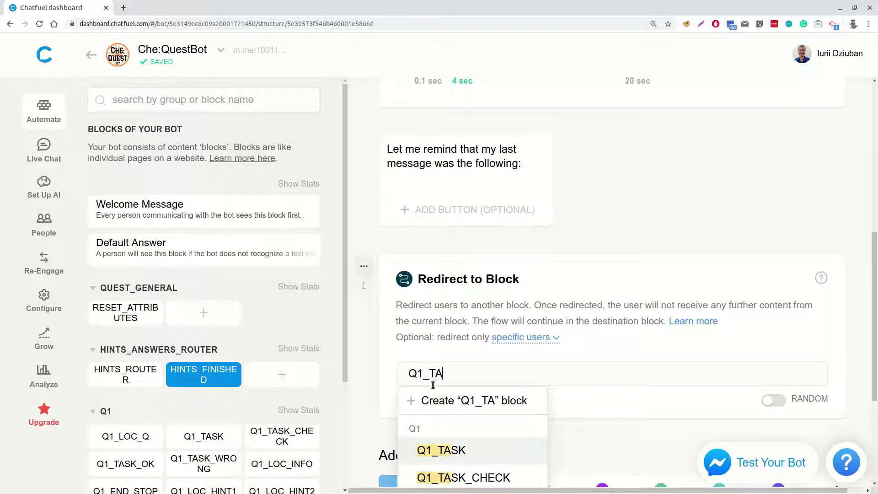
left_click(456, 451)
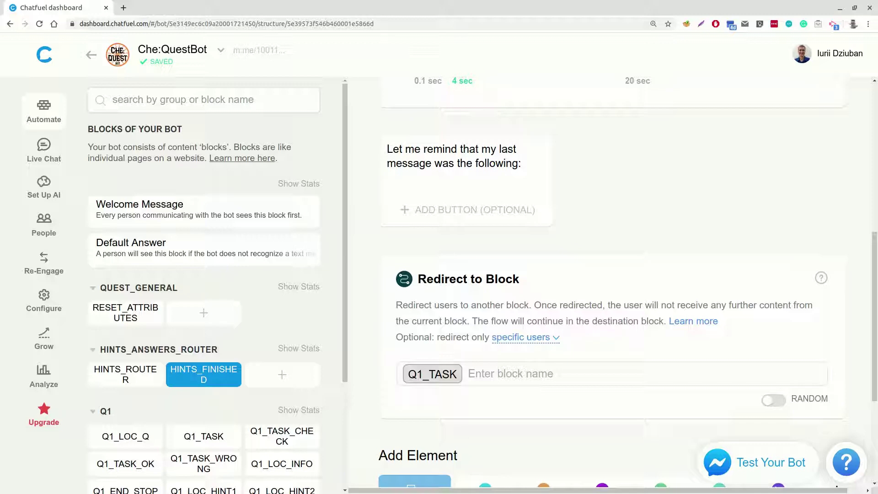
Turn on a shareable link for the Q1_LOC_HINT2 block
scroll(206, 366, "down", 2)
left_click(282, 417)
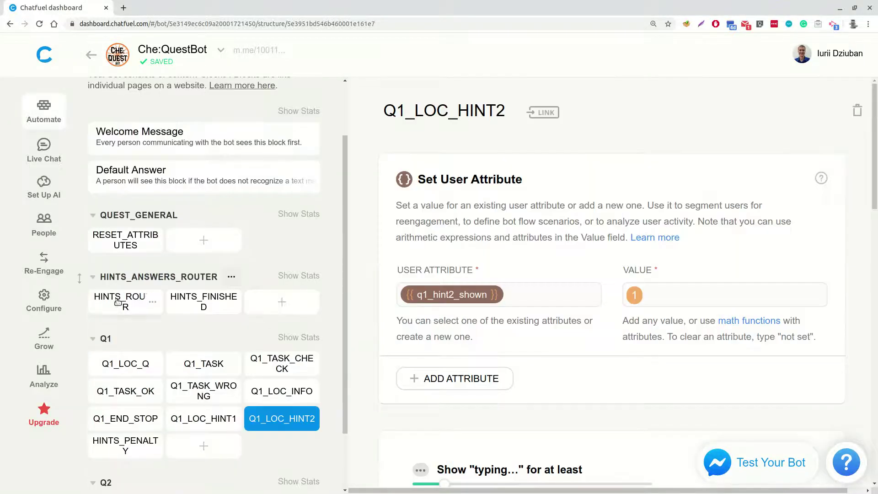
left_click(124, 251)
left_click(587, 112)
left_click(347, 233)
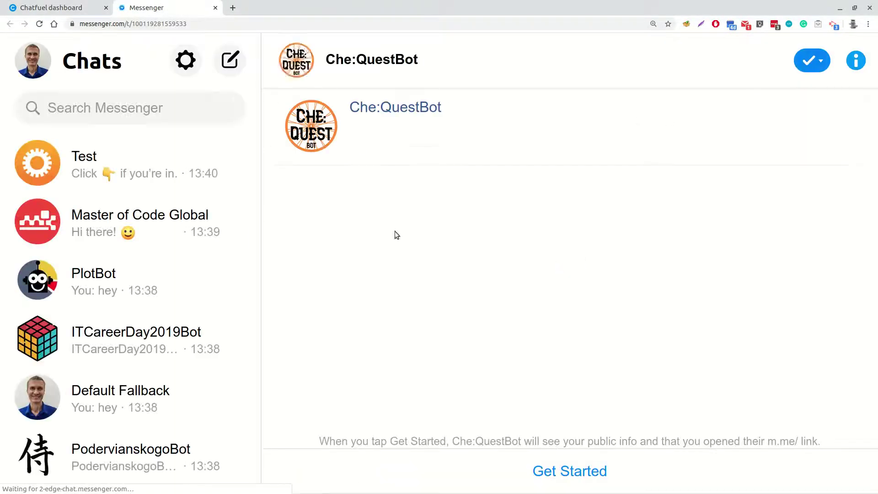
In Messenger, start the Che:QuestBot chat, request a hint from the menu, and send 'hint'
left_click(571, 471)
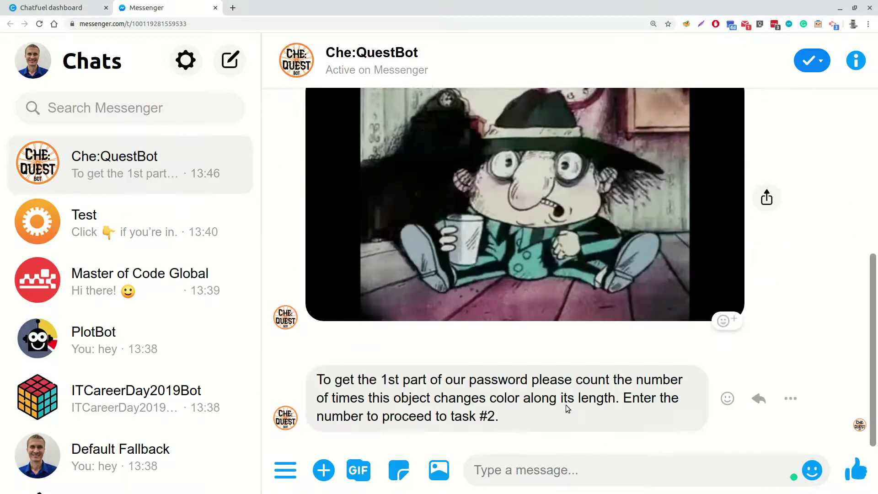
left_click(285, 470)
left_click(292, 421)
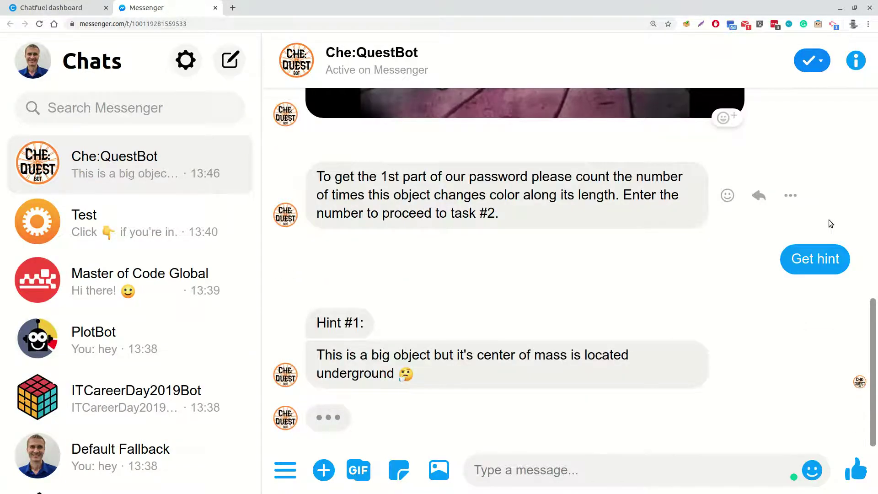
left_click(528, 477)
type("hint")
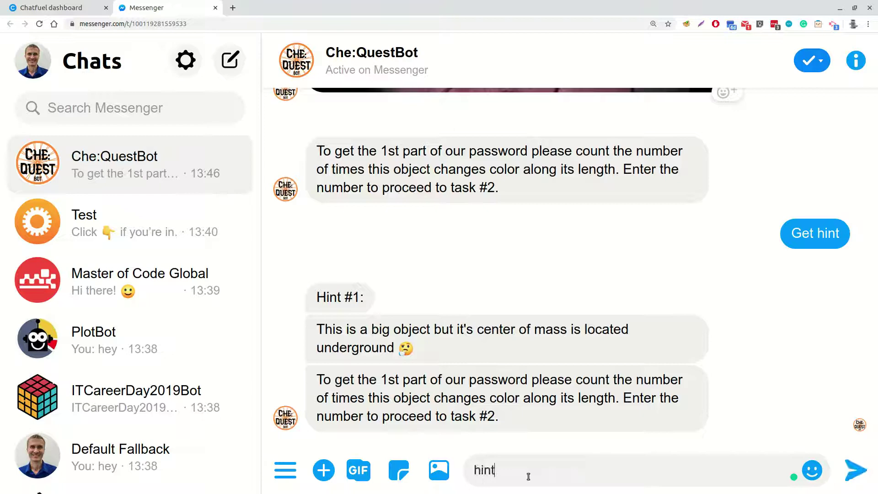
key("Return")
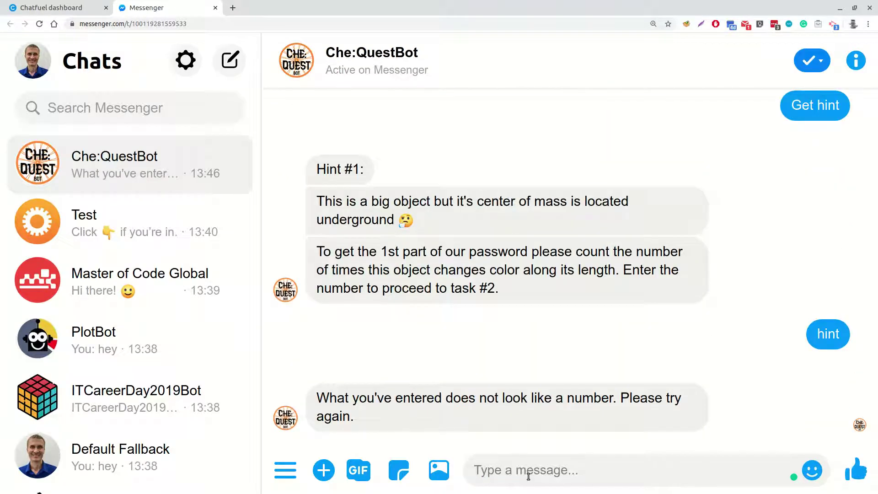
Use the persistent menu's Get hint to receive Hint #2, then answer 10
left_click(286, 470)
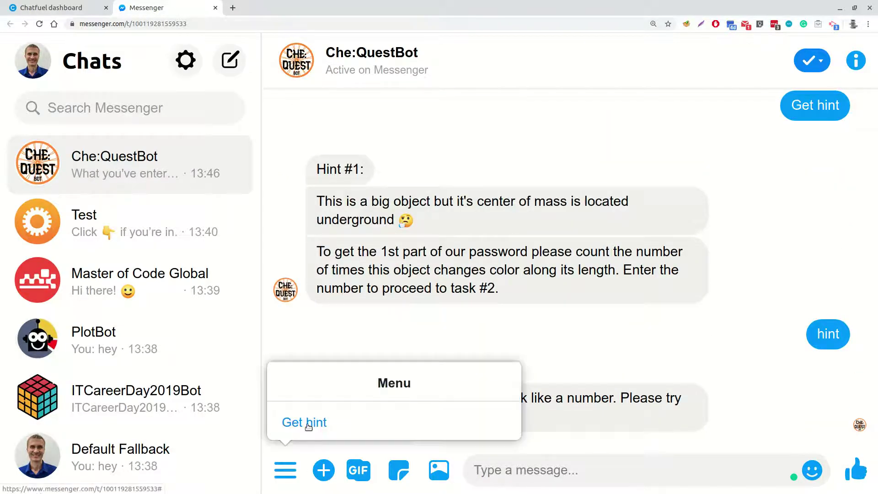
left_click(304, 423)
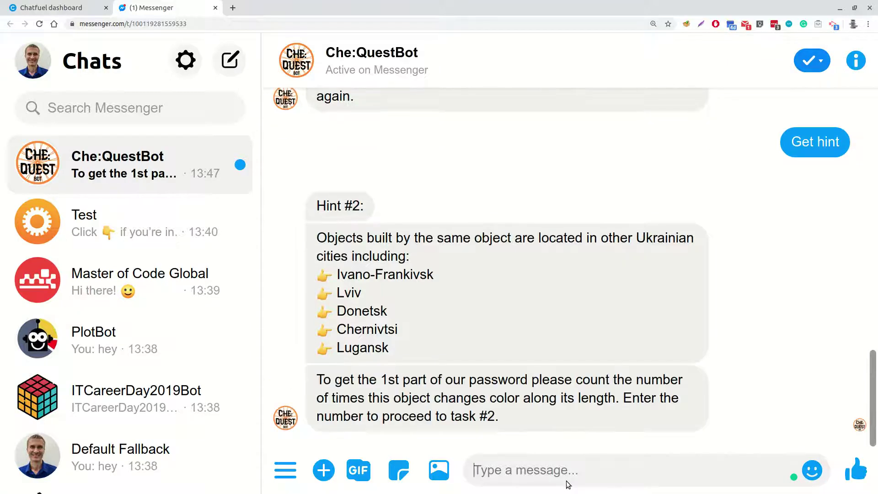
type("10")
key("Return")
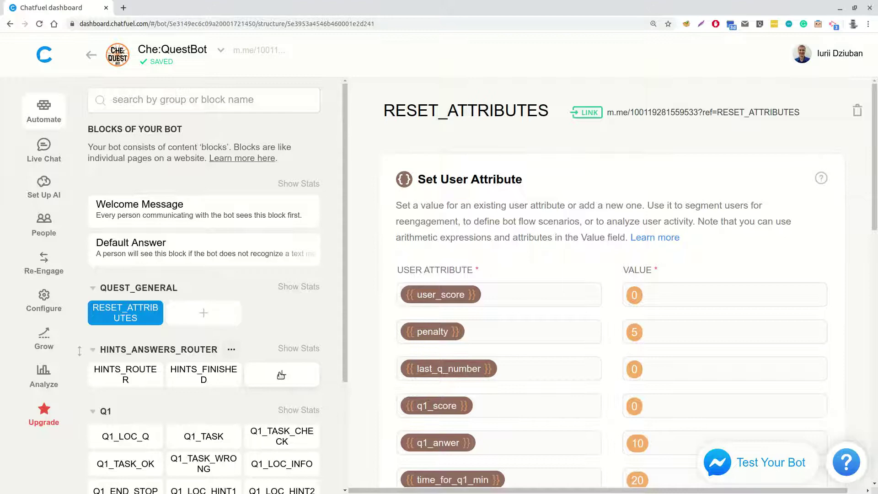
Add a block named ANSWERS_ROUTER to the HINTS_ANSWERS_ROUTER group and open the bot's Configure page
left_click(281, 375)
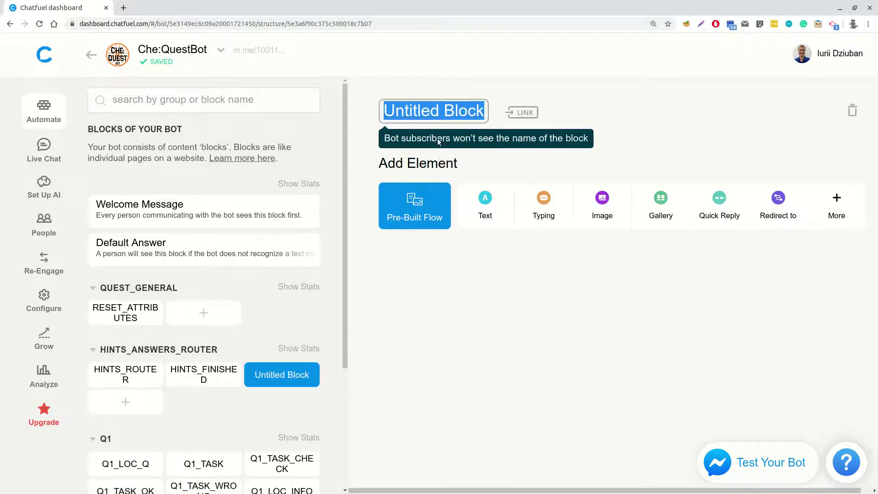
type("ANSWERS_RO")
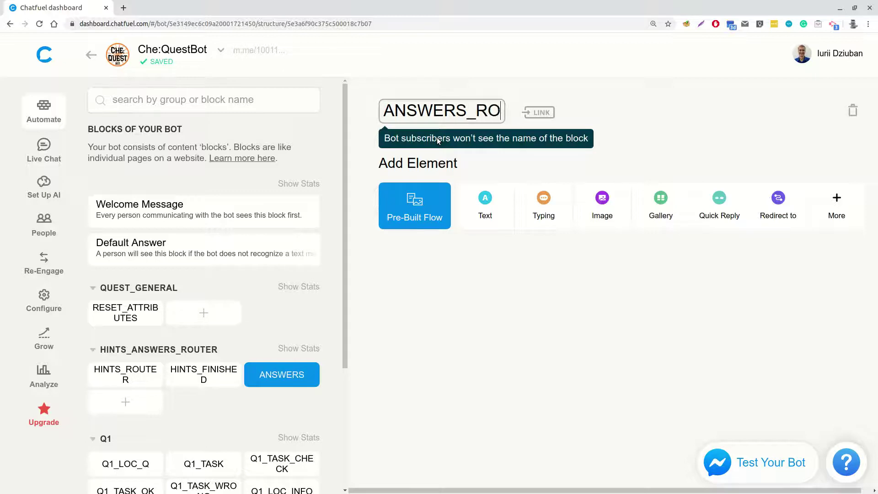
type("UTER")
key("Return")
left_click(36, 310)
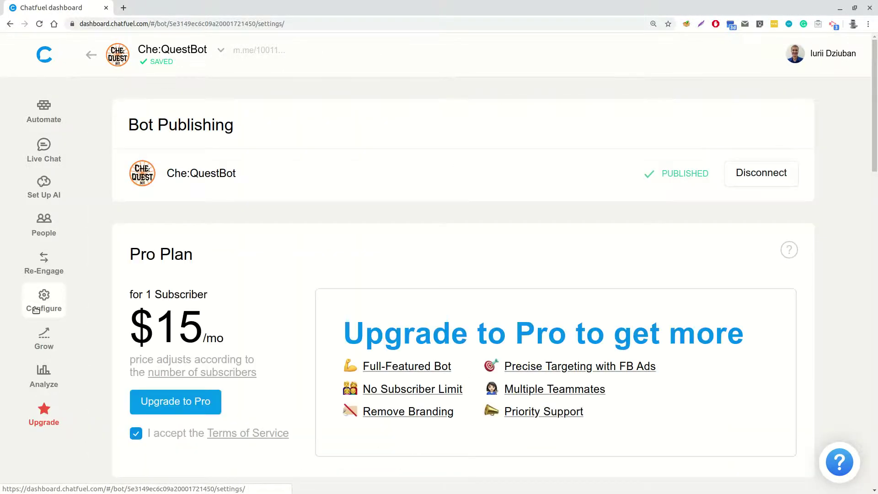
Add a 'Get answer' persistent menu item linked to ANSWERS_ROUTER, then start a new AI rule
scroll(314, 360, "down", 8)
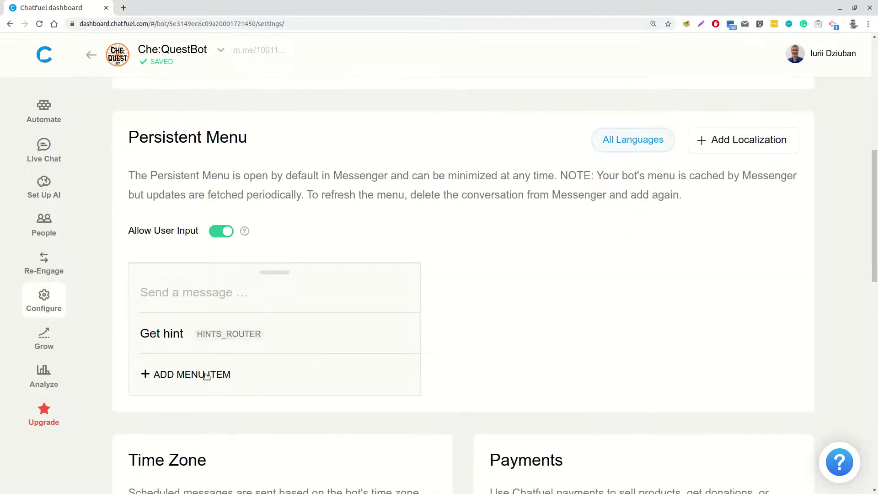
left_click(191, 376)
left_click(123, 405)
type("Get")
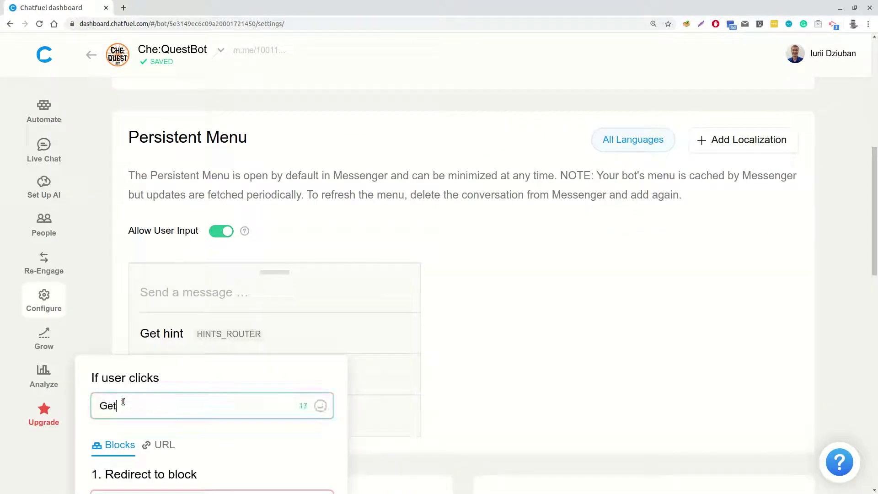
type(" answer")
scroll(137, 398, "down", 3)
left_click(147, 384)
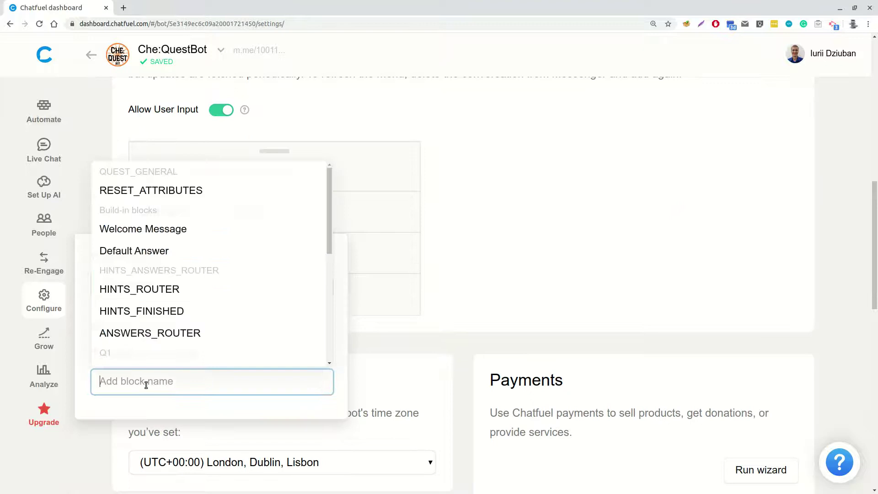
left_click(151, 338)
left_click(459, 270)
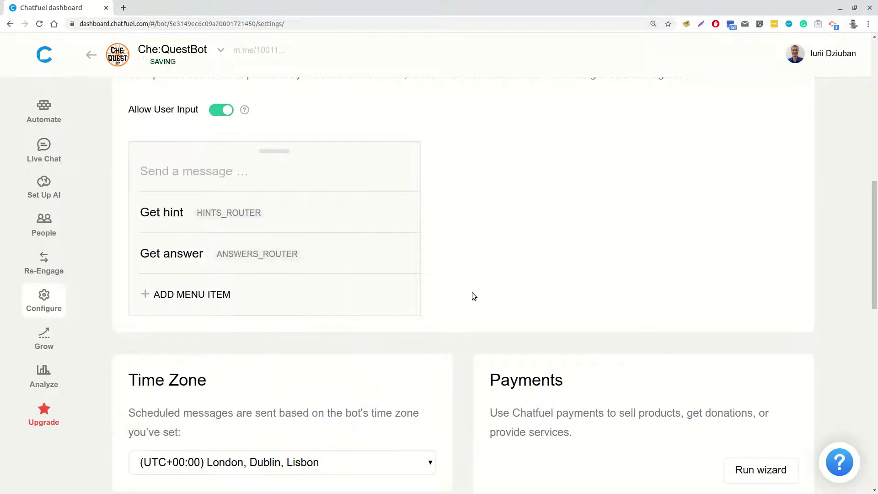
left_click(52, 193)
left_click(166, 362)
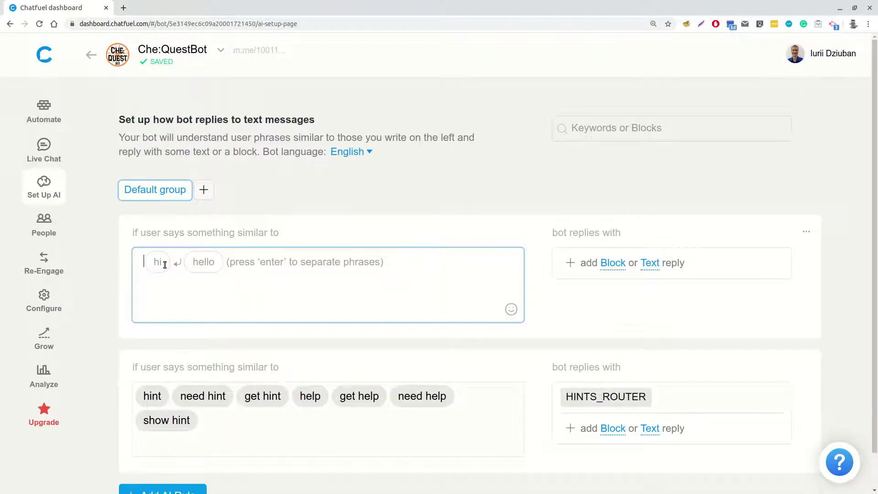
Fill the AI rule with answer, give answer, get answer, show answer, need answer, replying with block ANSWERS_ROUTER
type("answer")
key("Return")
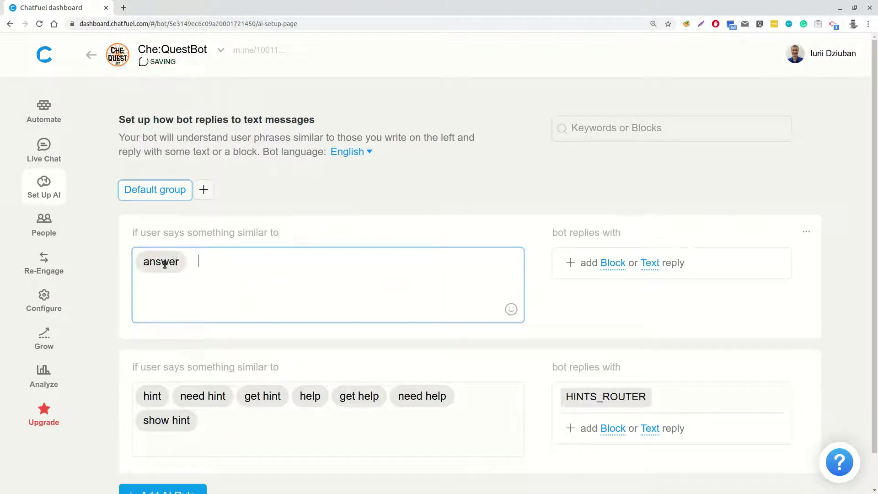
type("give answer")
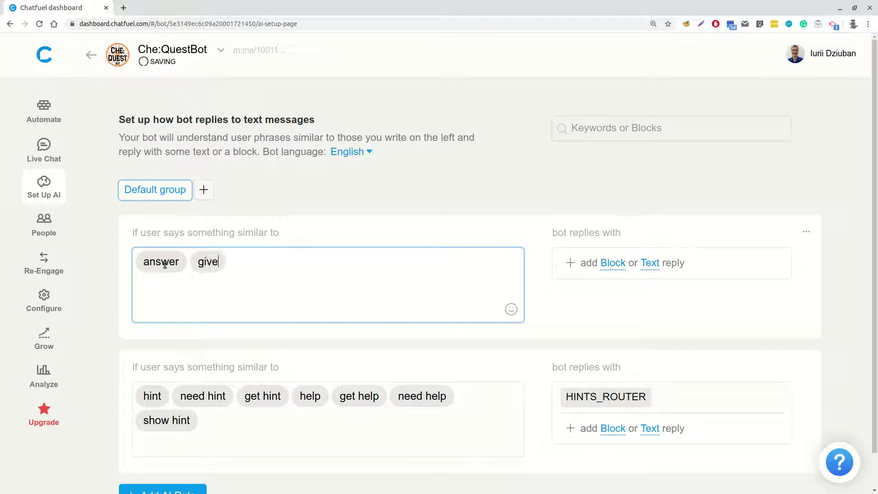
key("Return")
type("get answer ")
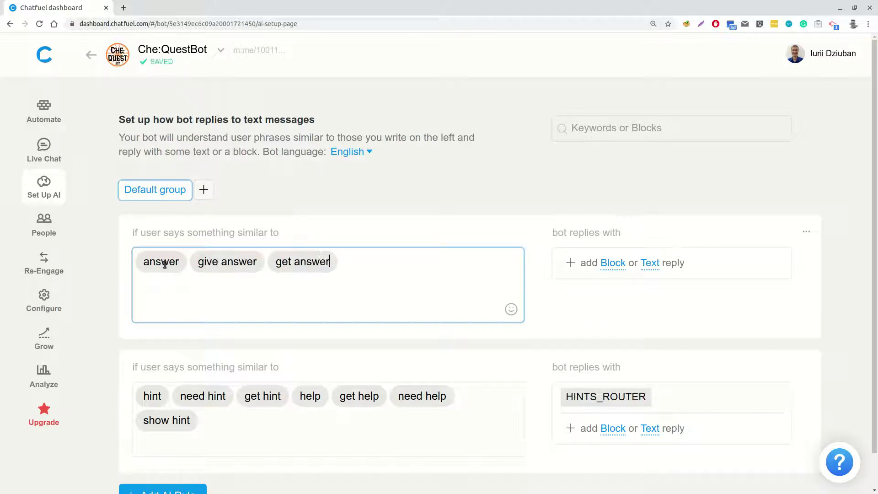
type("show answer")
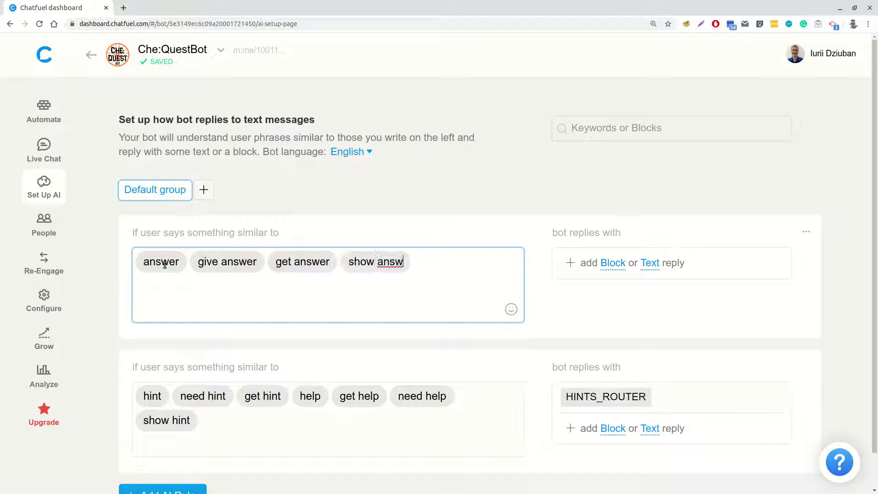
key("Return")
type("need answer")
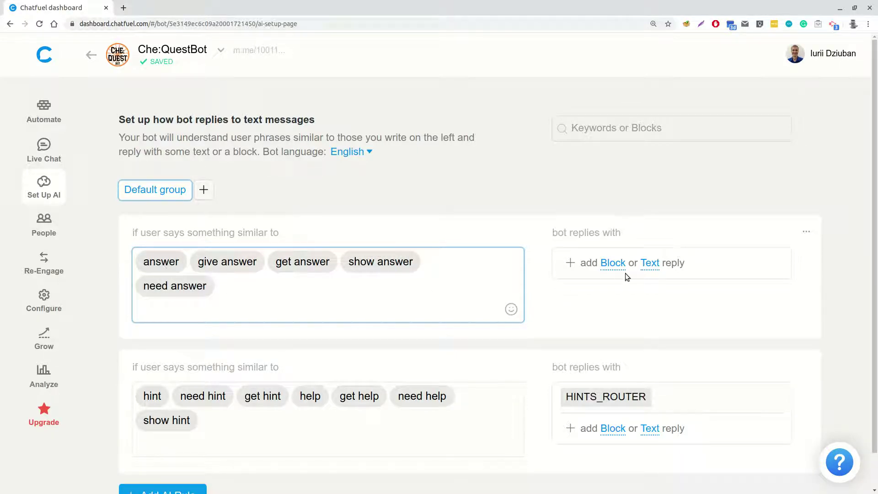
left_click(612, 267)
type("A")
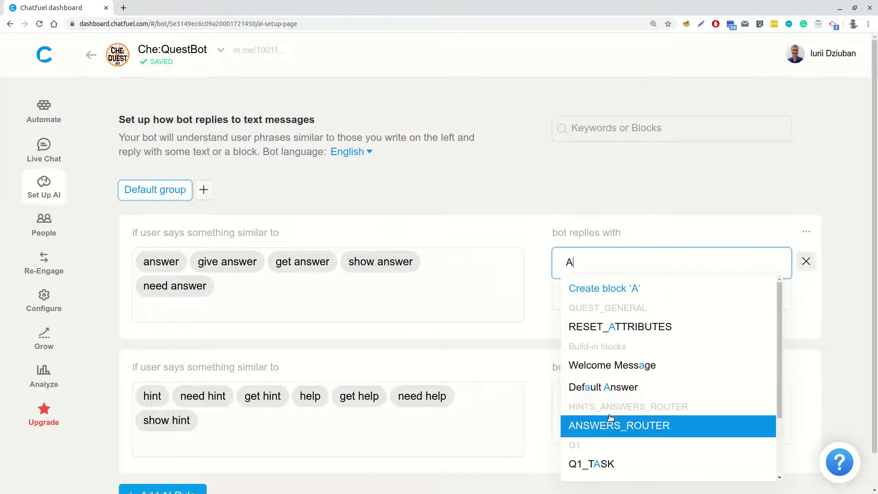
left_click(608, 425)
left_click(499, 162)
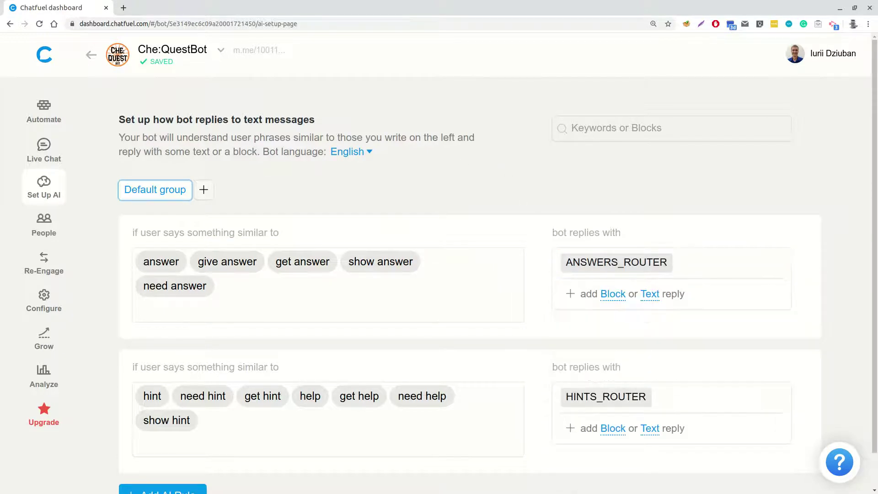
left_click(41, 114)
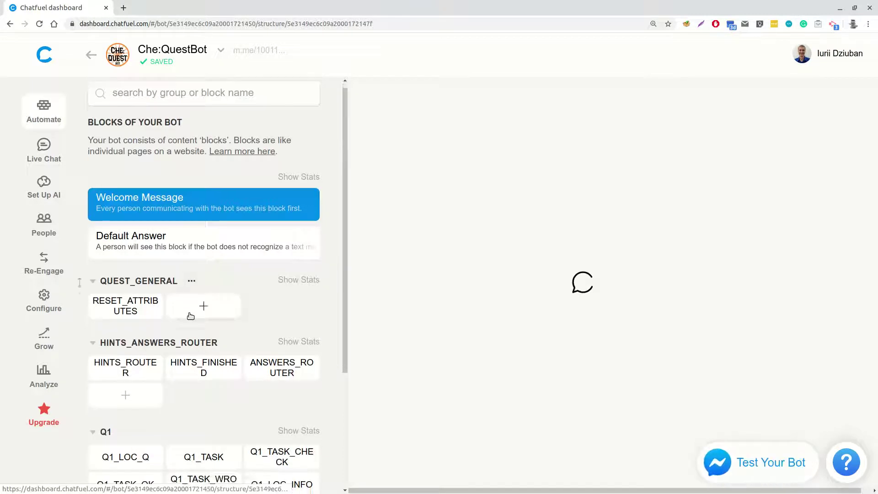
Create a block named Q1_LOC_FORCE_A in the Q1 group
scroll(190, 315, "down", 3)
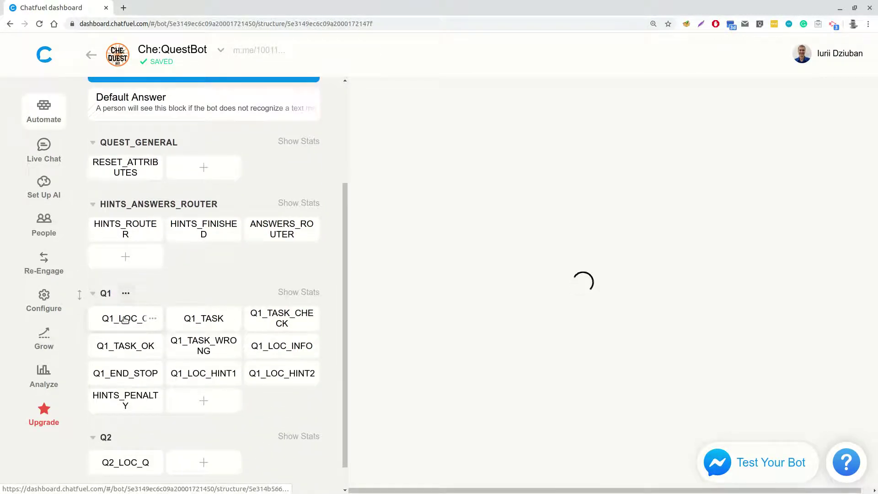
left_click(202, 401)
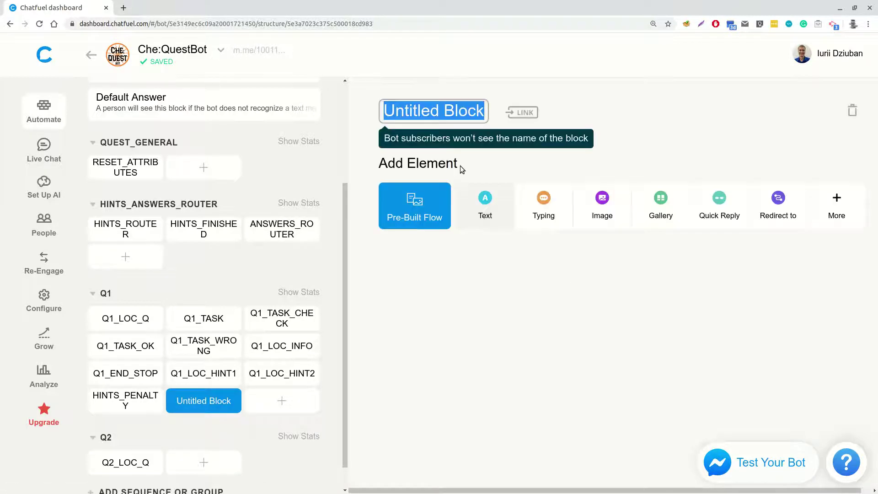
type("Q1_")
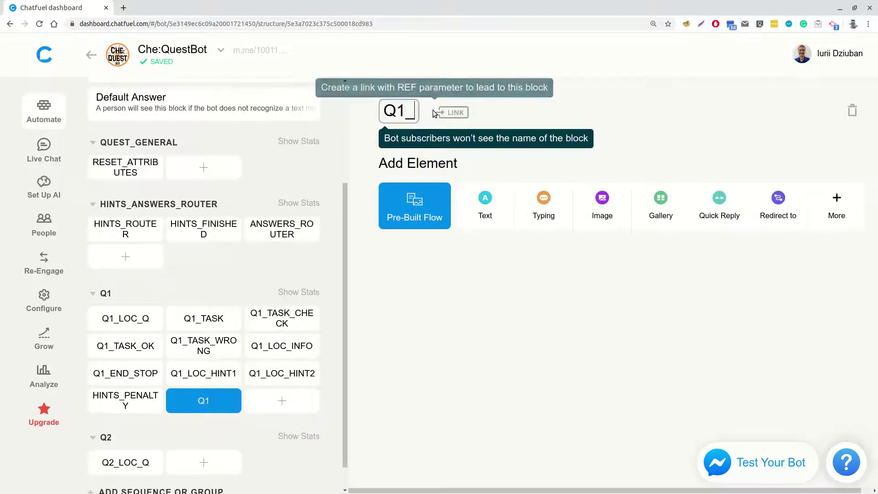
type("LOC_FOR")
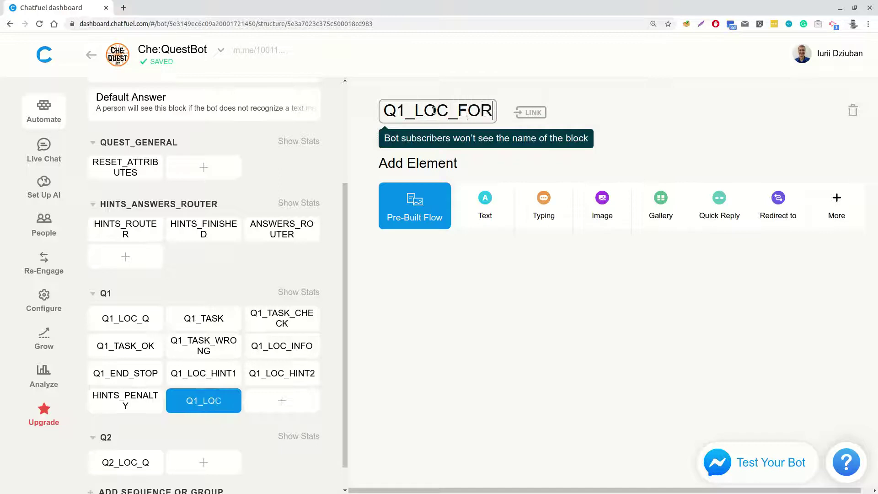
type("CE_A")
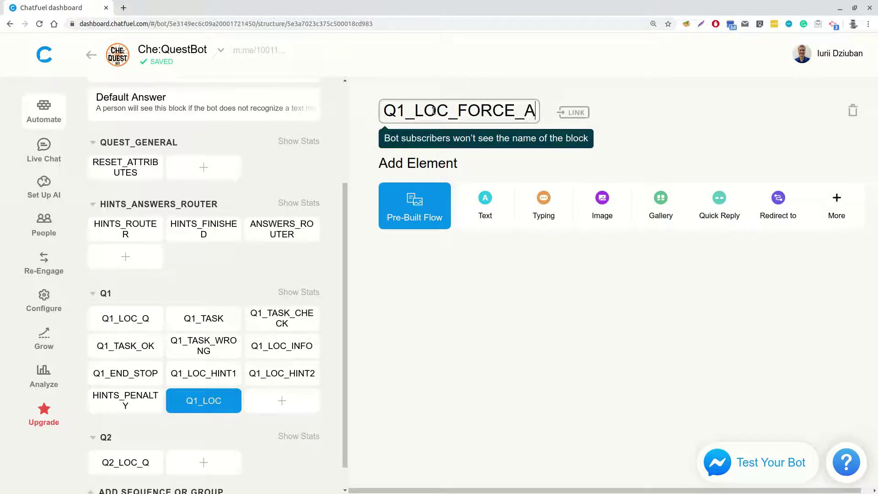
key("Return")
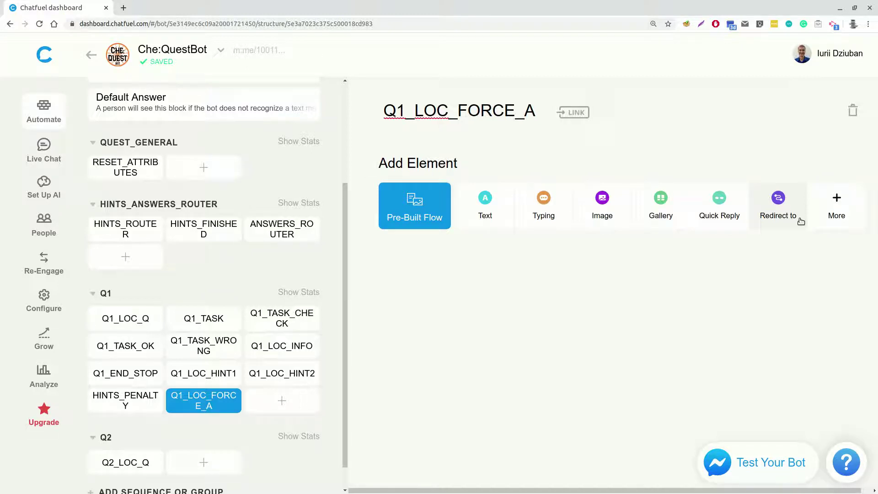
Add a user attribute setter that sets q1_a_shown to 1
left_click(833, 206)
left_click(454, 245)
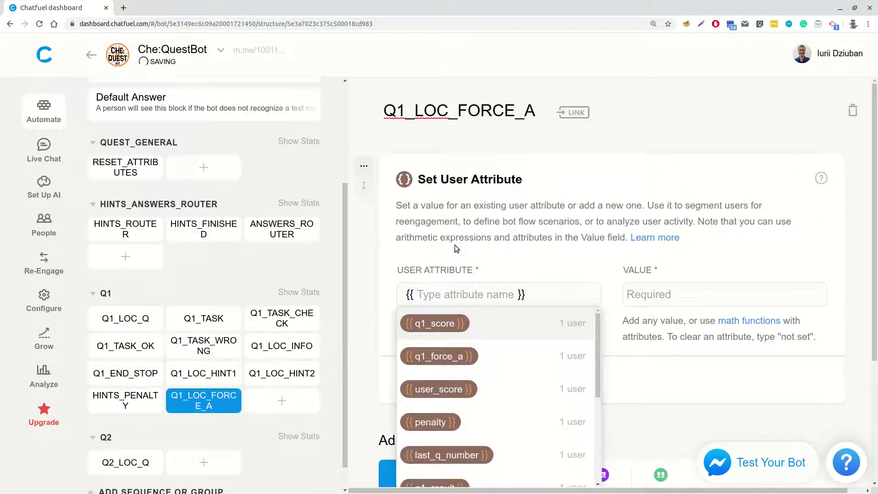
type("q")
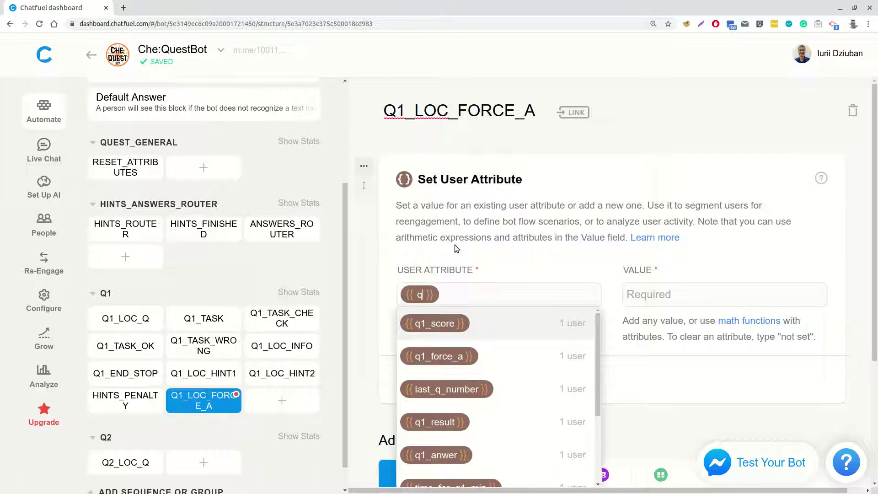
type("1_a_")
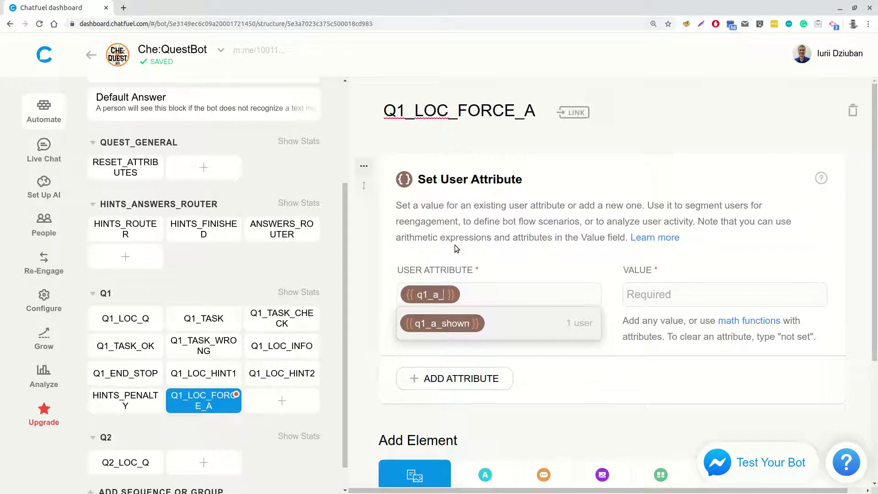
left_click(446, 323)
left_click(667, 295)
type("1")
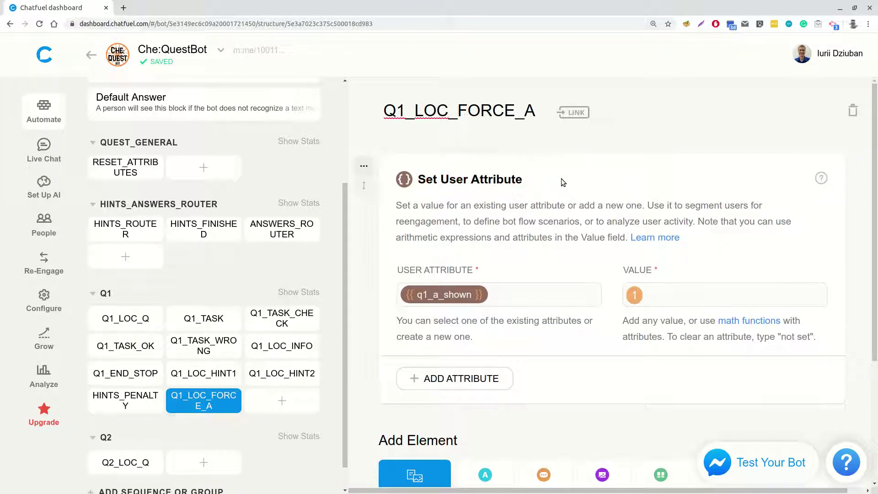
Also set q1_score to {{ time_for_q1_min }} and q1_force_a to 1
left_click(457, 378)
left_click(453, 360)
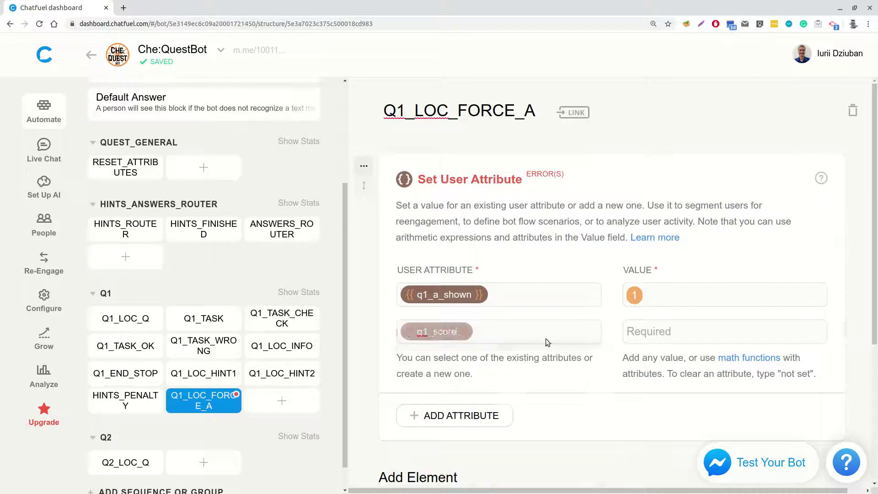
left_click(656, 331)
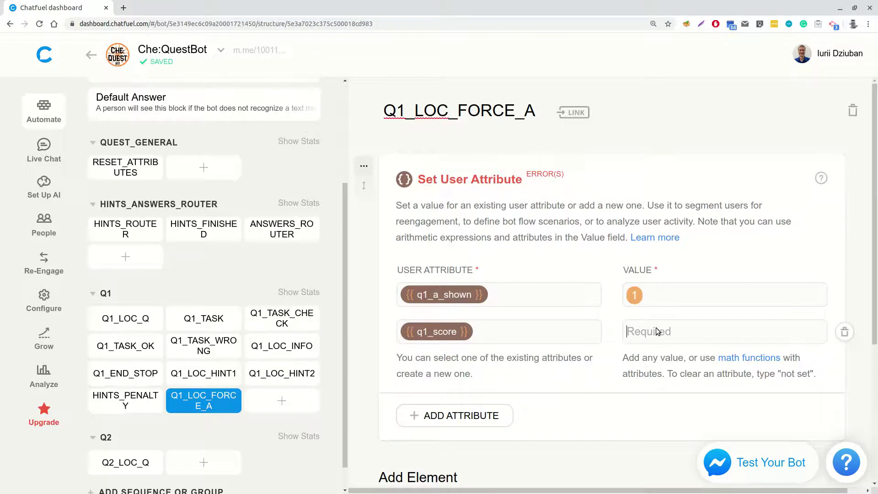
type("{{ time_for_q1_min }}")
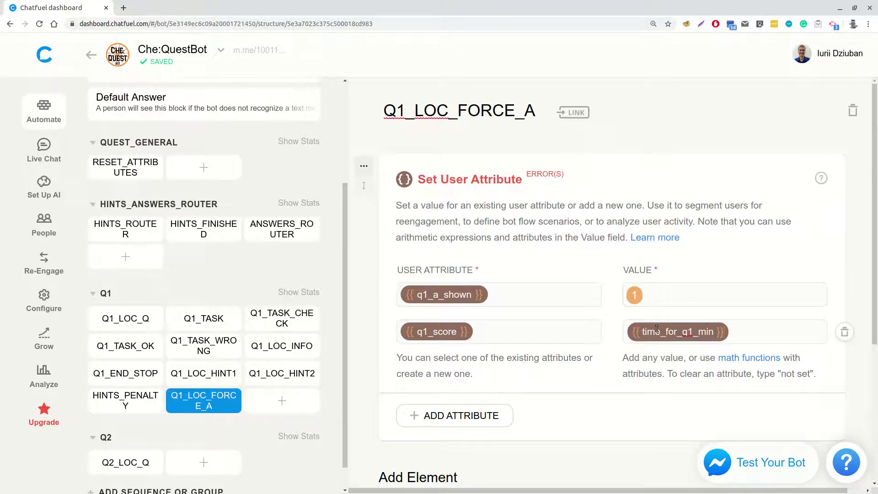
left_click(577, 188)
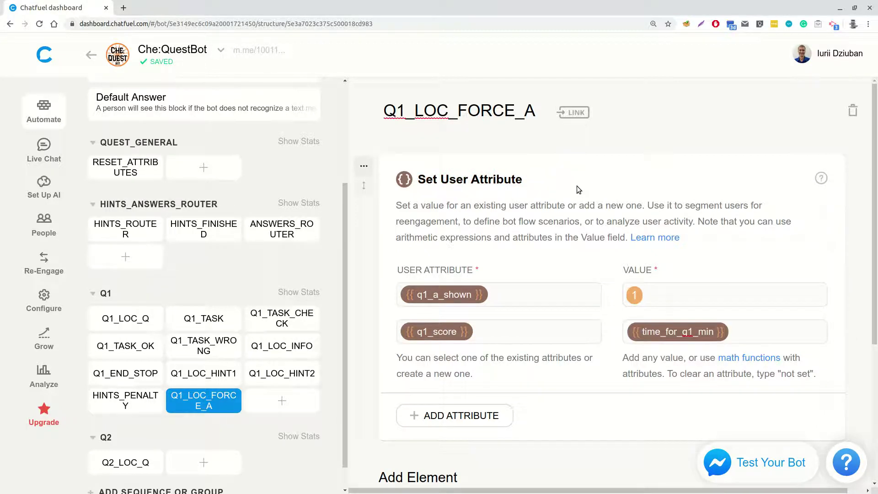
left_click(448, 430)
type("q1_")
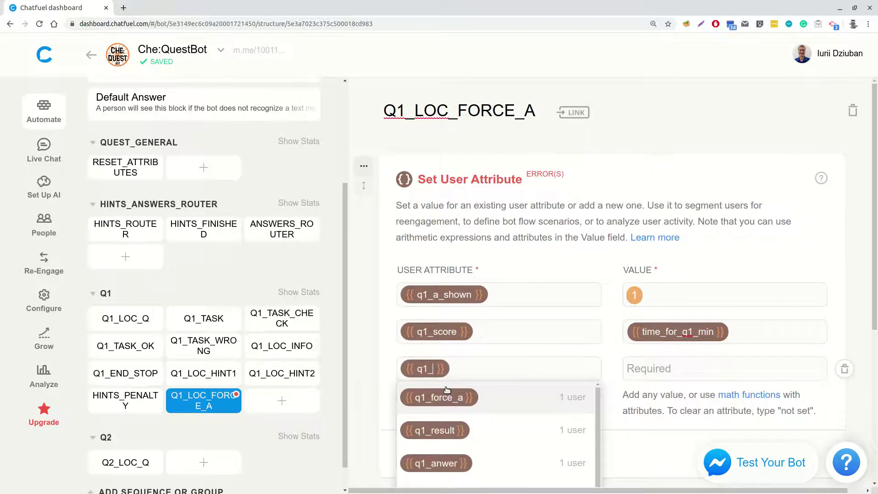
type("f")
left_click(447, 395)
type("1")
left_click(557, 165)
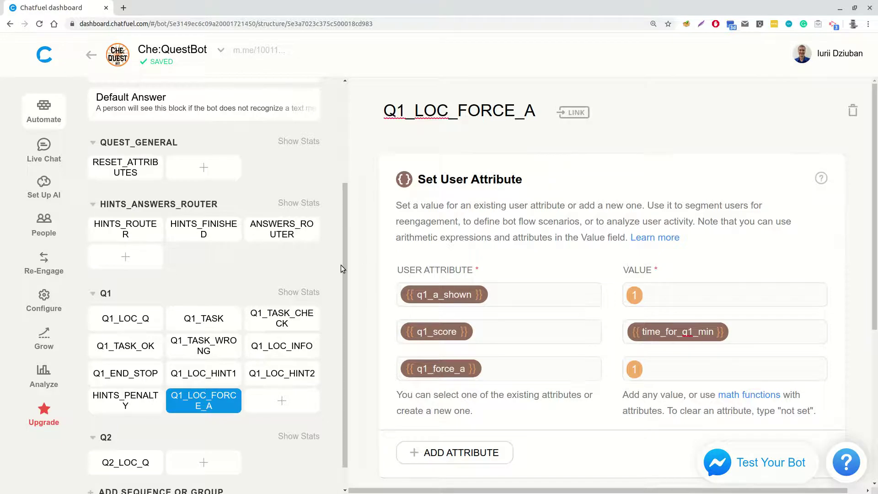
Redirect Q1_LOC_FORCE_A to the Q1_LOC_INFO block
scroll(615, 302, "down", 4)
left_click(782, 398)
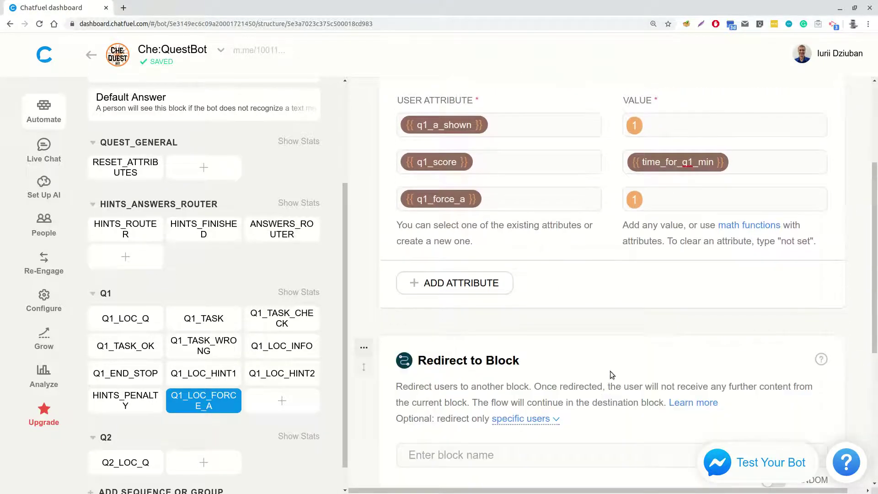
left_click(450, 454)
type("Q1_LOC")
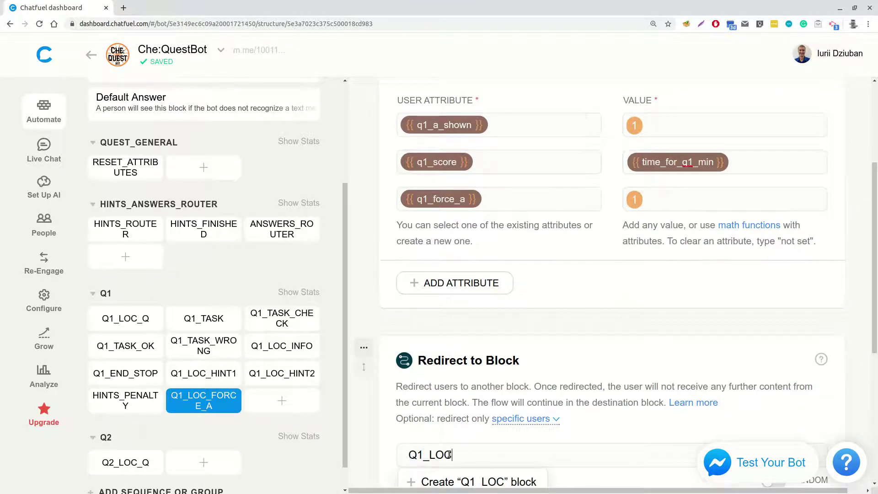
left_click(447, 459)
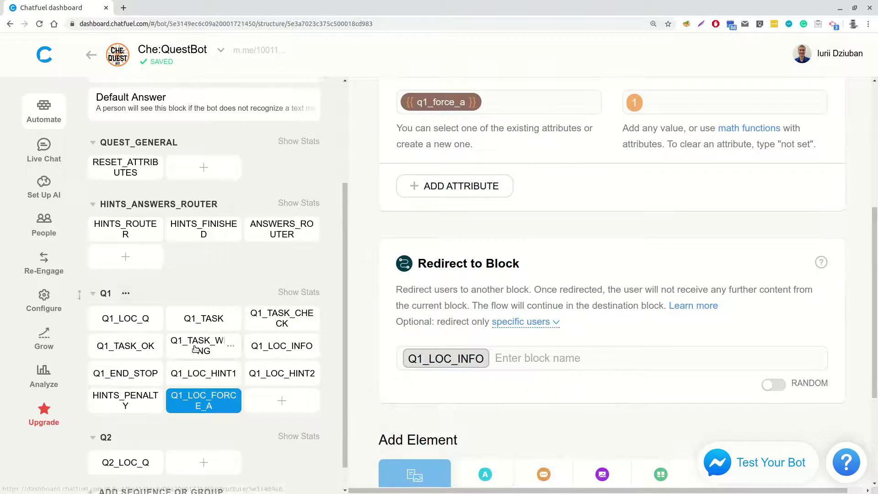
Look through the Q1_LOC_INFO block's cards, then add a new block to the Q1 group
left_click(263, 350)
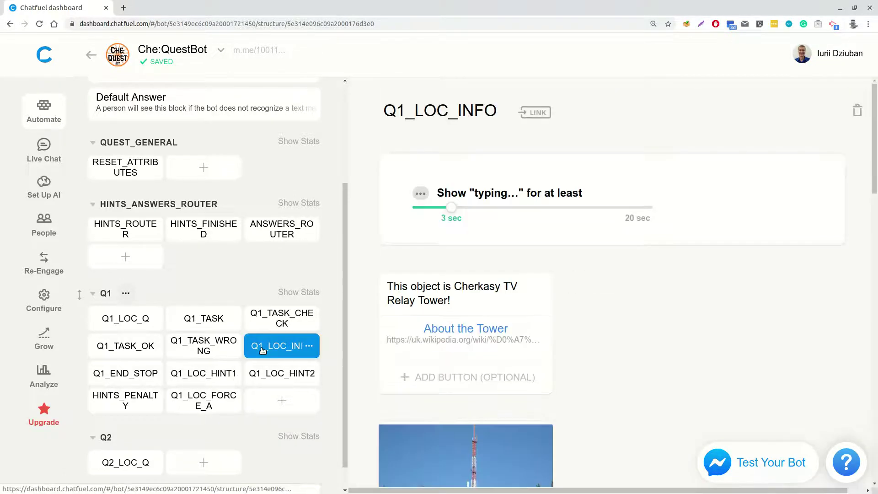
scroll(616, 282, "down", 15)
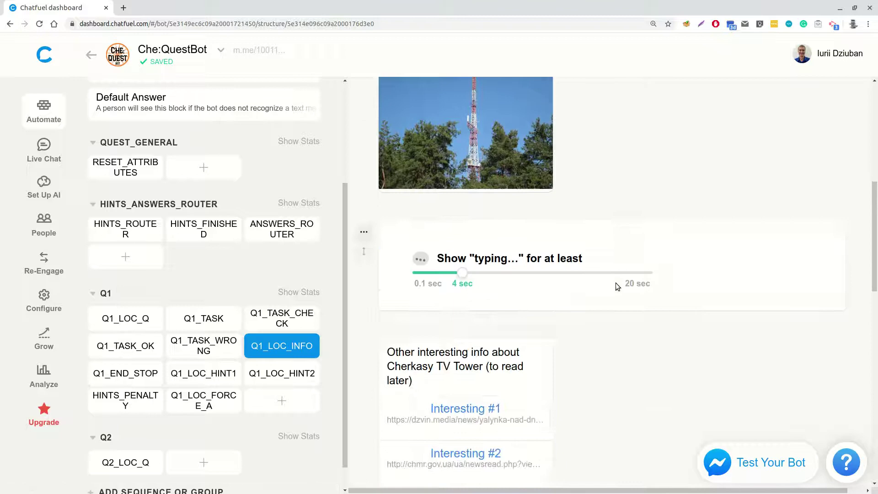
scroll(605, 281, "down", 2)
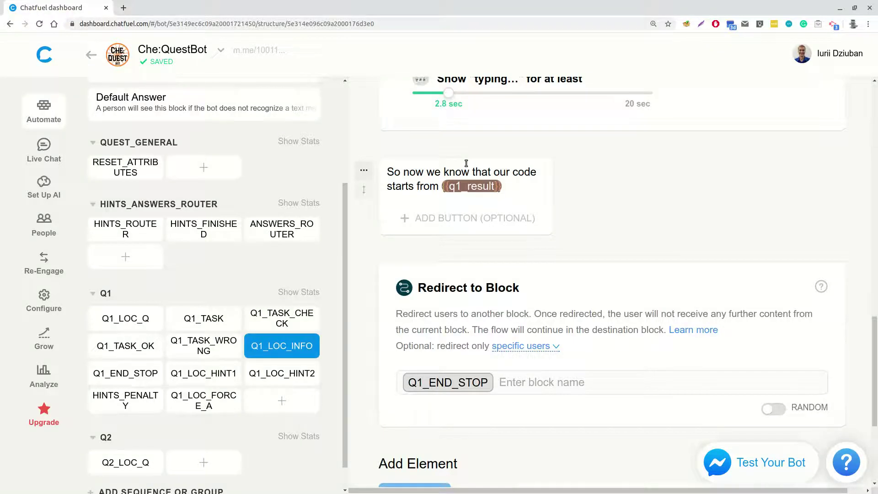
left_click(283, 398)
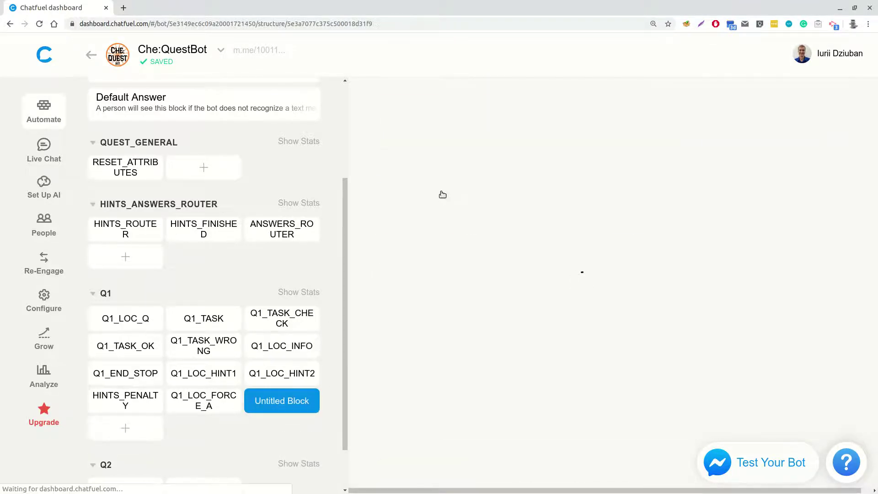
Name the block Q1_LOC_INFO_FORCE_A and give it a 2.8-second typing pause
type("Q1_L")
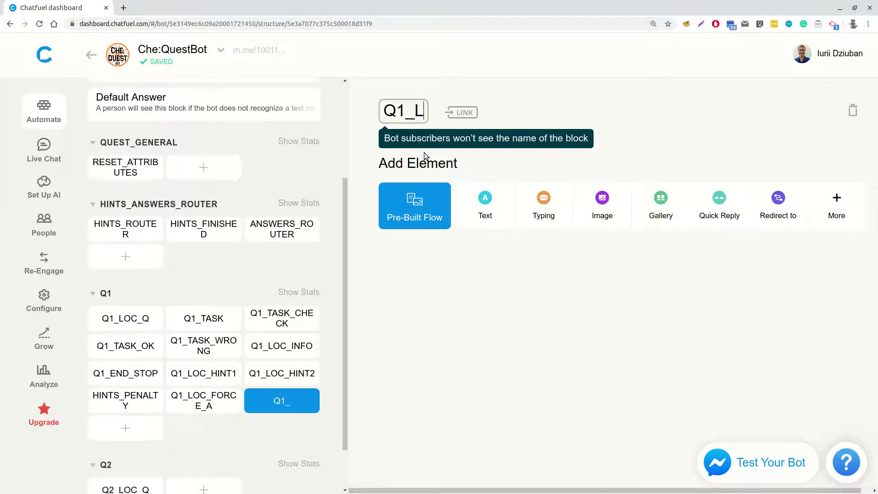
type("OC_INFO_FOR")
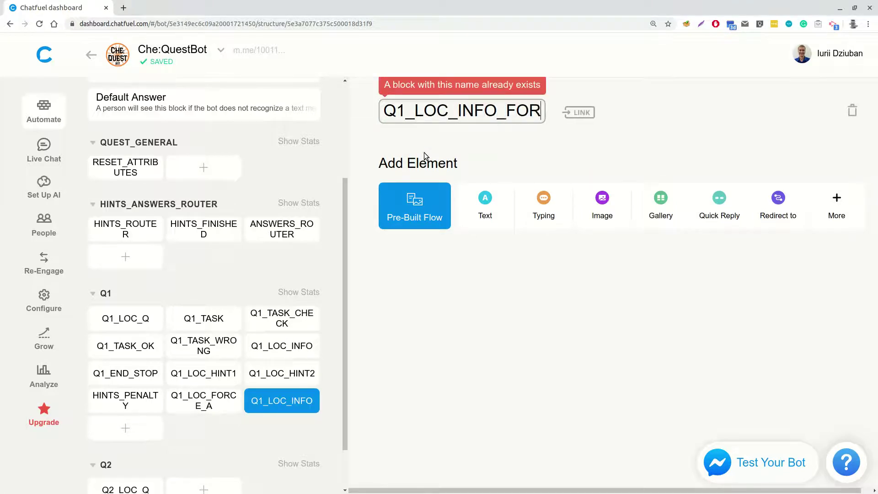
type("CE_A")
key("Return")
left_click(543, 203)
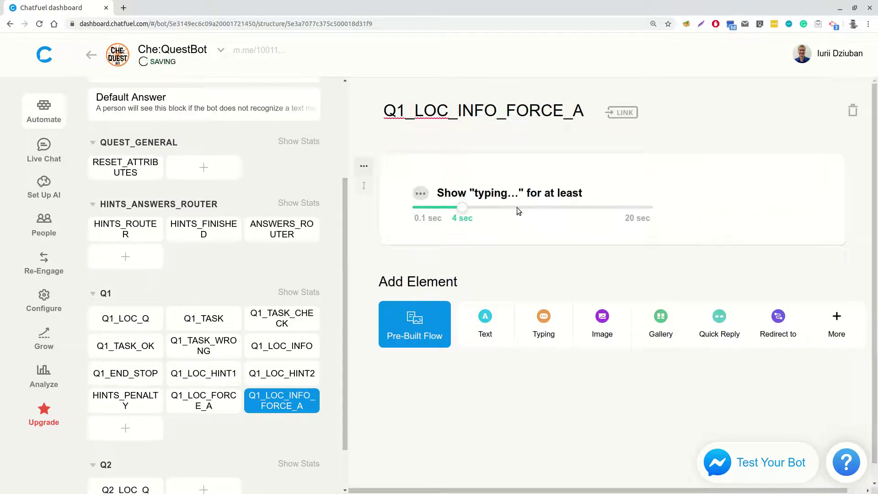
left_click_drag(461, 209, 449, 208)
Add the text 'And the number was {{q1_answer}}.' and a redirect to Q1_END_STOP
left_click(491, 315)
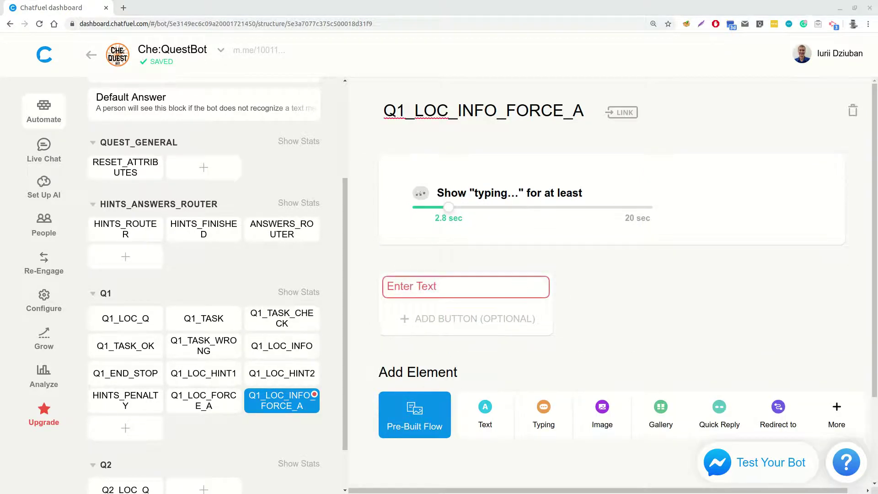
left_click(465, 287)
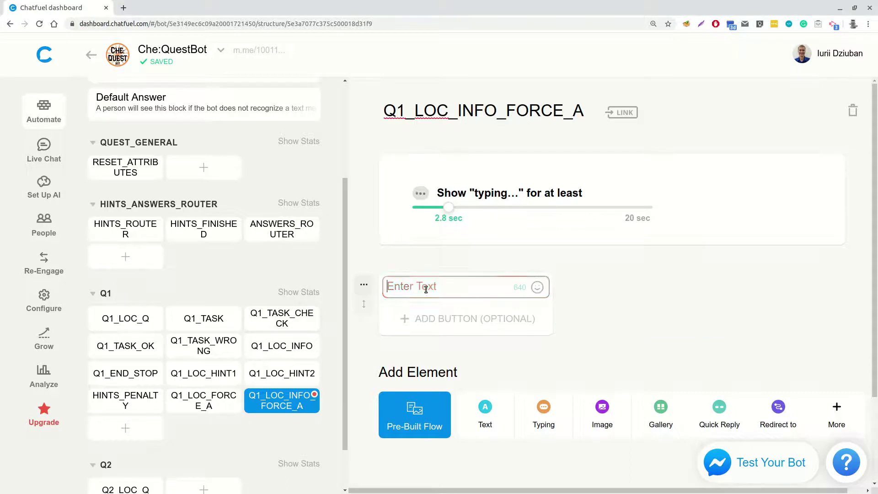
type("And the number was {{q1_answer}}.")
left_click(621, 293)
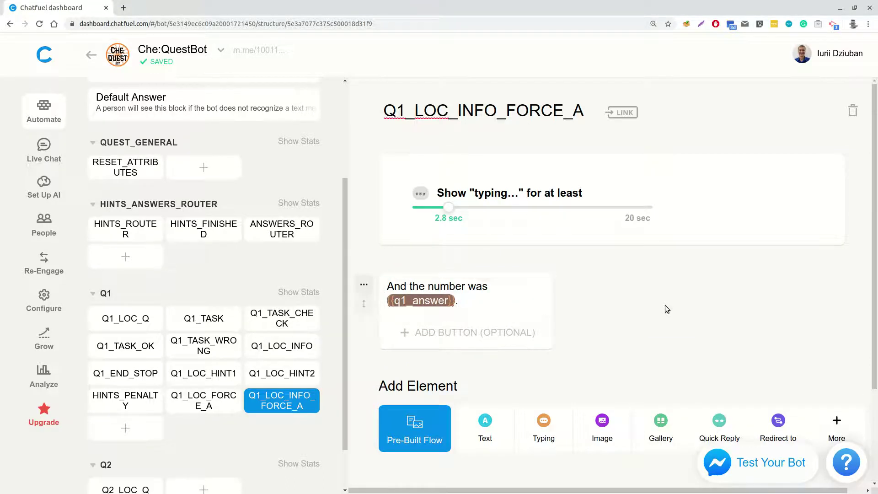
left_click(778, 424)
type("Q1_END")
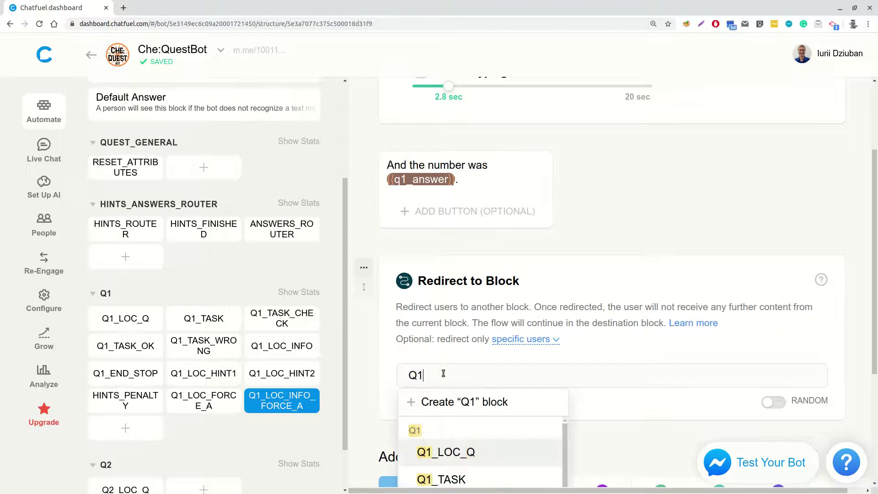
left_click(462, 449)
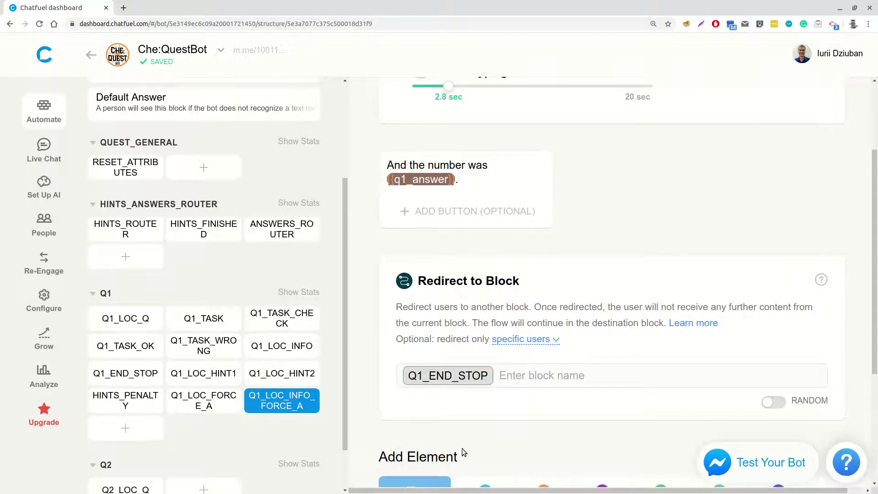
In Q1_LOC_INFO, insert a redirect to Q1_LOC_INFO_FORCE_A before the closing message
left_click(281, 348)
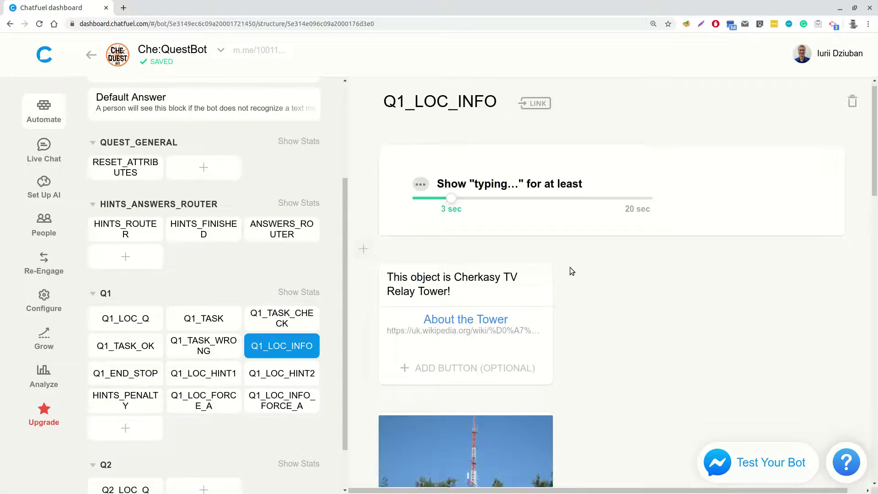
scroll(617, 261, "down", 10)
mouse_move(364, 264)
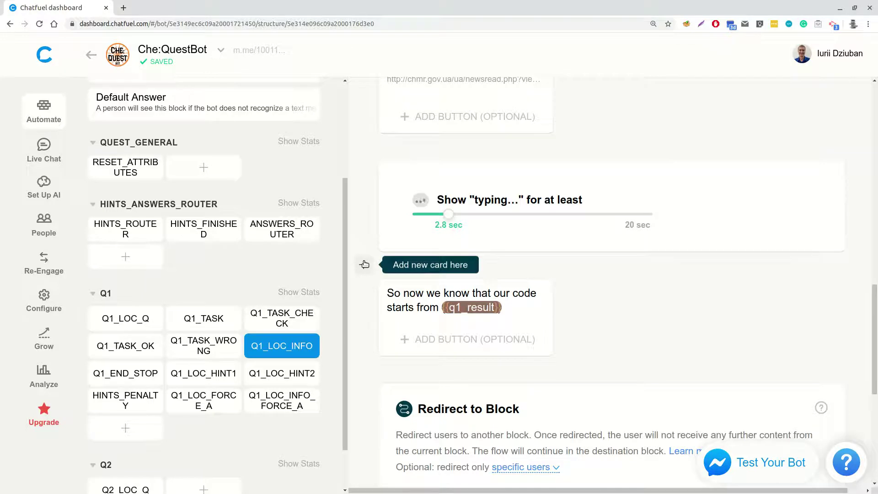
left_click(365, 264)
left_click(695, 263)
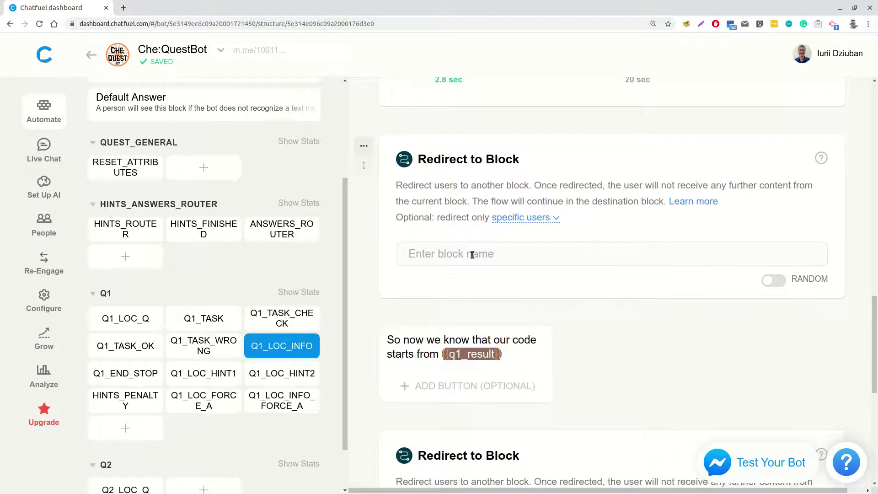
left_click(472, 255)
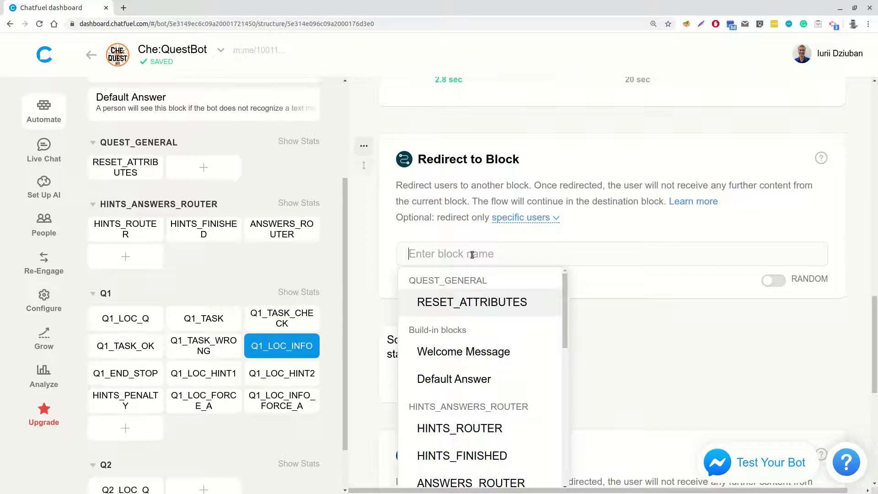
type("Q1_LOC_INFO_")
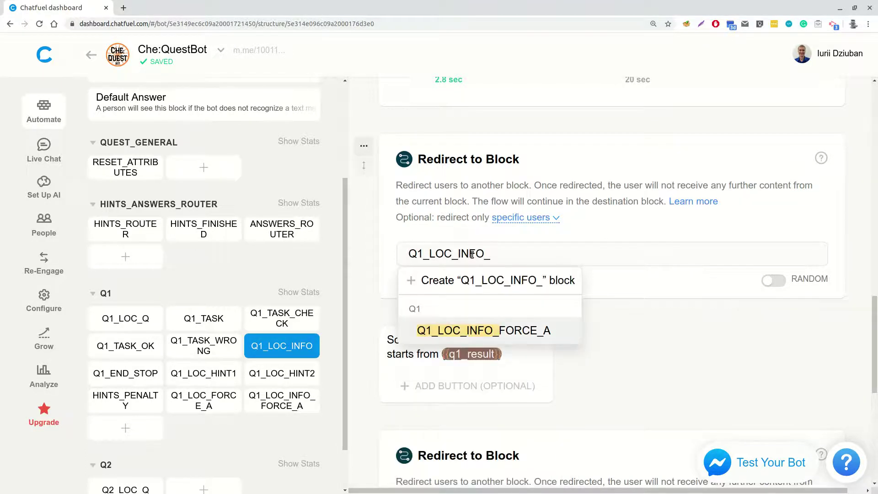
left_click(475, 335)
Limit that redirect to users whose q1_force_a attribute is 1
left_click(515, 219)
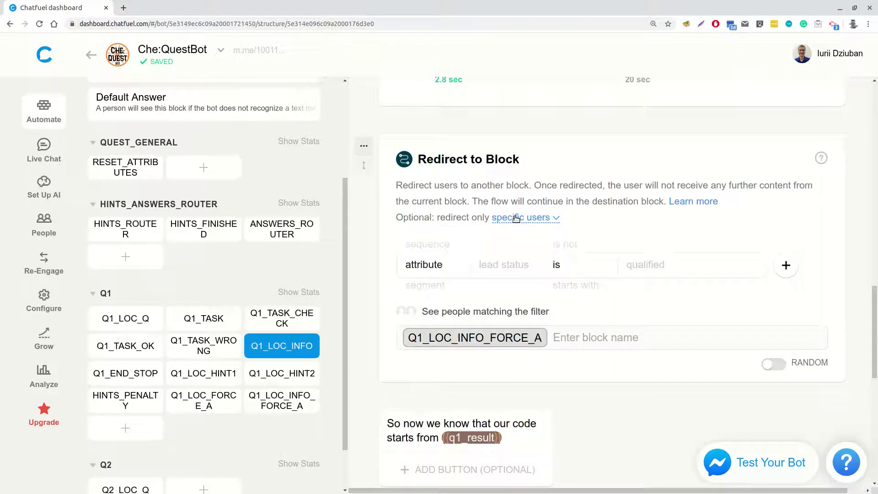
left_click(501, 270)
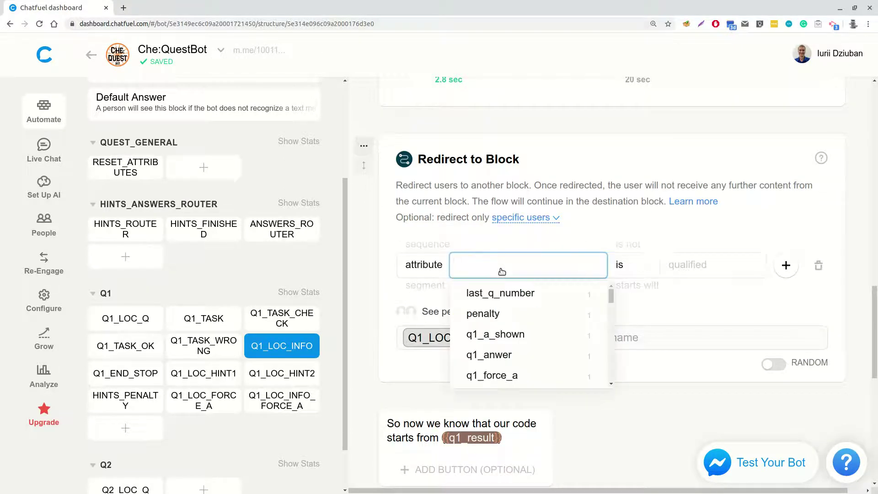
type("q1_f")
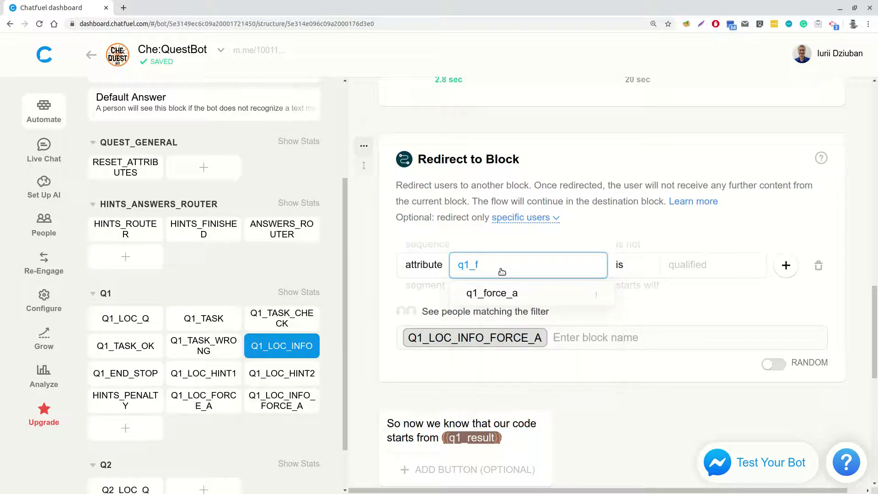
left_click(509, 293)
left_click(656, 264)
type("1")
left_click(588, 170)
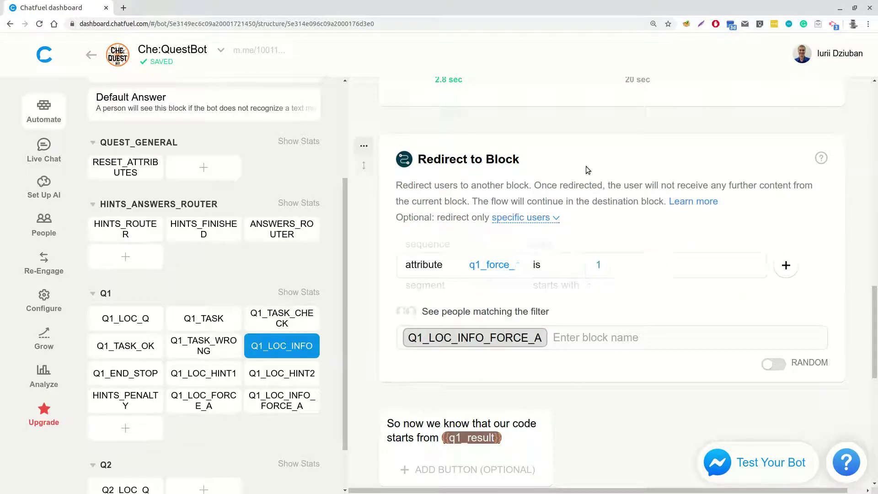
scroll(526, 238, "down", 2)
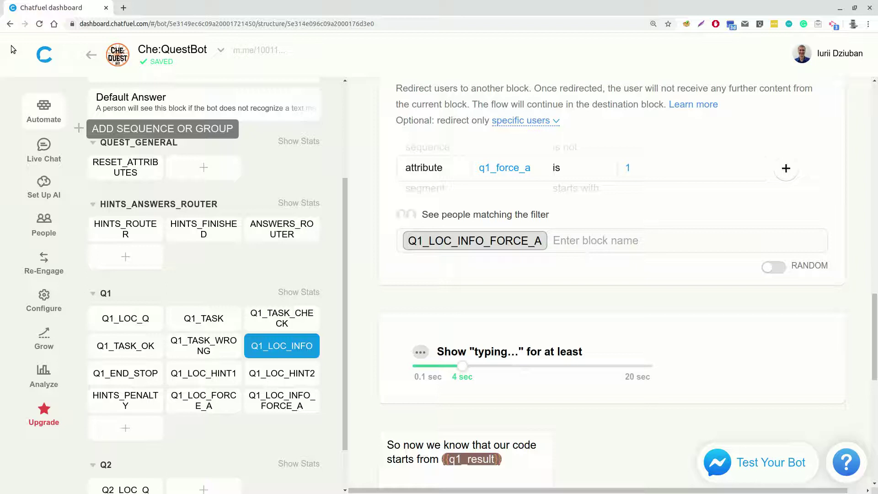
Create a block named DRY in the HINTS_ANSWERS_ROUTER group
left_click(281, 229)
left_click(126, 256)
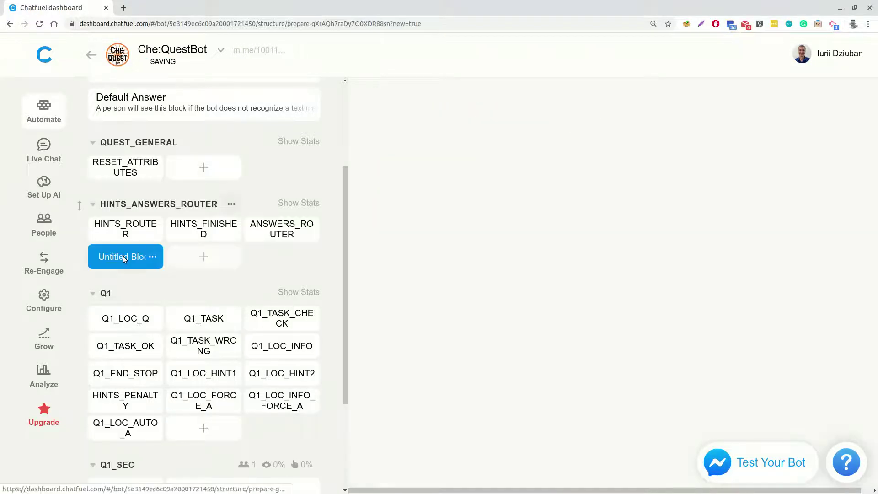
type("DRY")
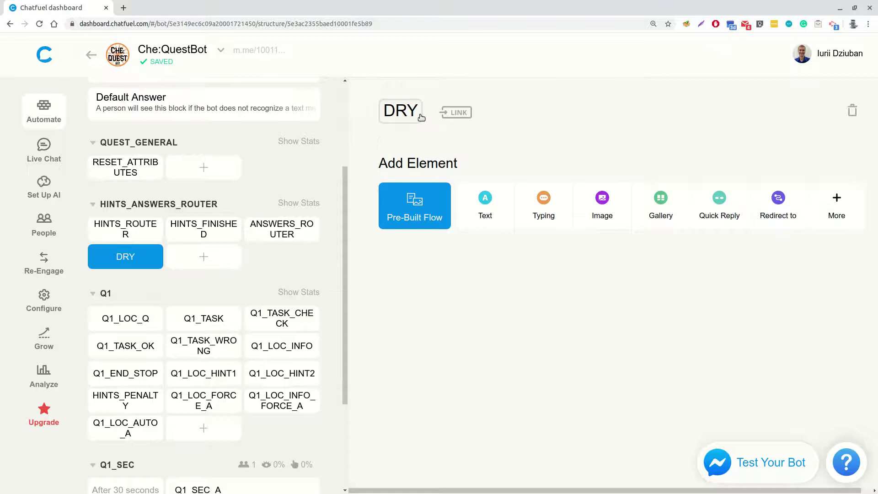
key("Return")
Add two typing pauses with pasted texts: 'Do not be distracted, please ;)' and the last-message reminder
left_click(554, 215)
left_click(485, 330)
type("Do not be distracted, please ;)")
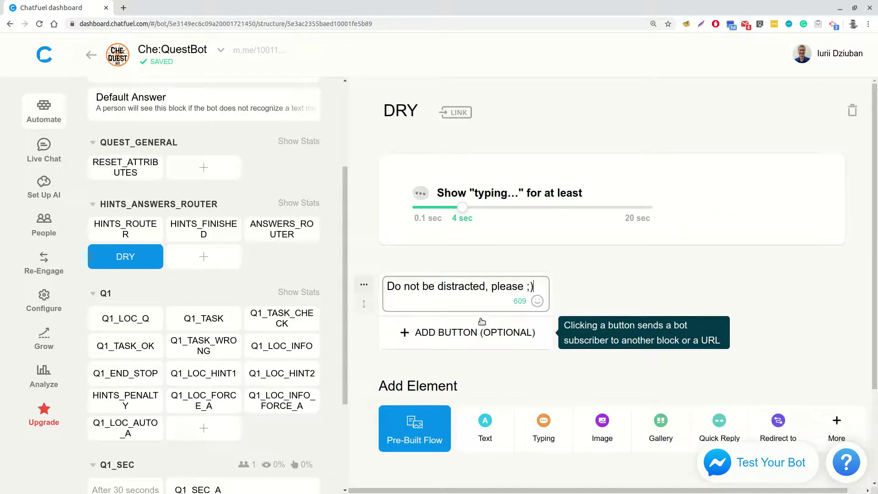
left_click(545, 430)
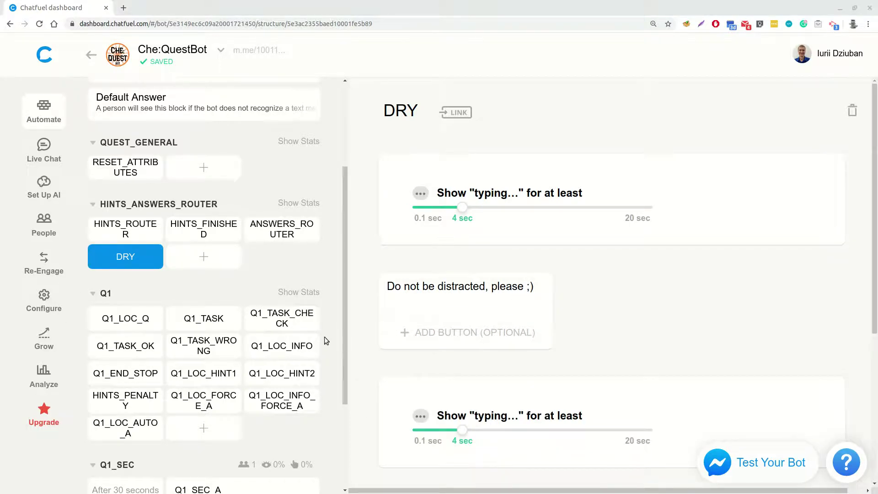
scroll(501, 426, "down", 2)
left_click(491, 425)
key("ctrl+v")
End the DRY block with a redirect to Q1_TASK
scroll(491, 424, "down", 3)
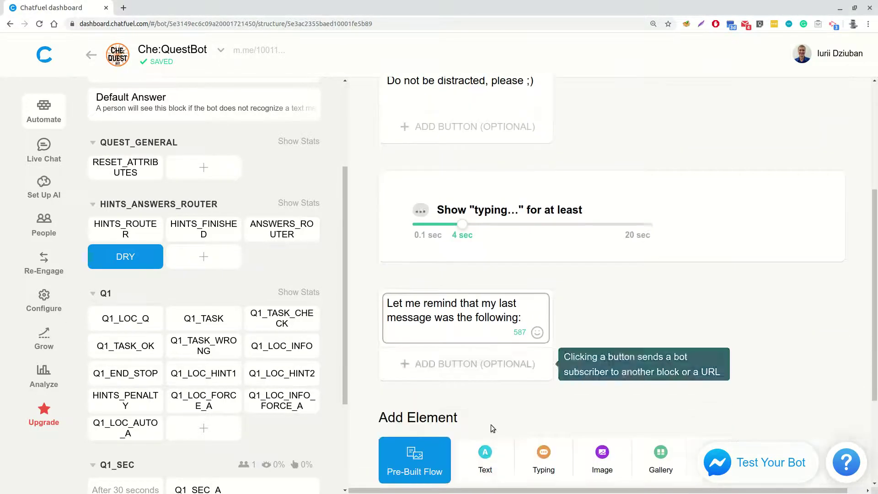
scroll(491, 425, "down", 1)
left_click(765, 418)
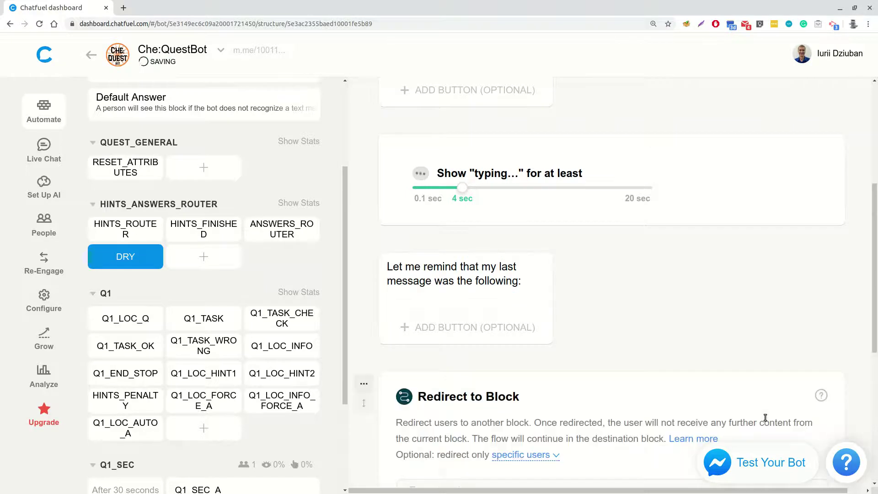
left_click(440, 347)
type("Q1_")
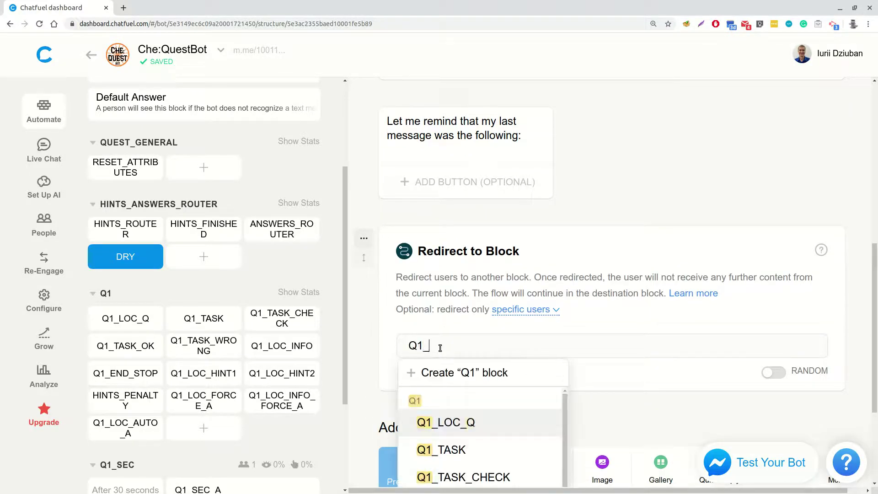
type("T")
left_click(457, 422)
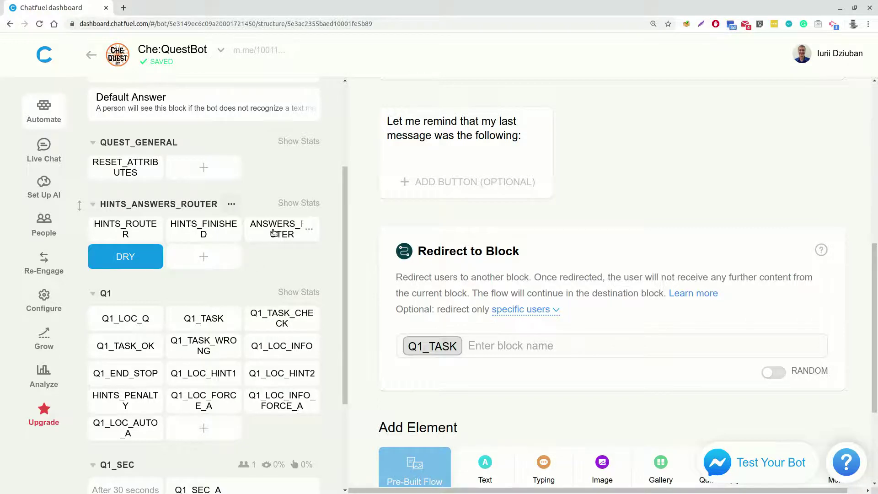
In ANSWERS_ROUTER, add a redirect filtered to last_q_number is 1 and q1_a_shown is not 1
left_click(274, 233)
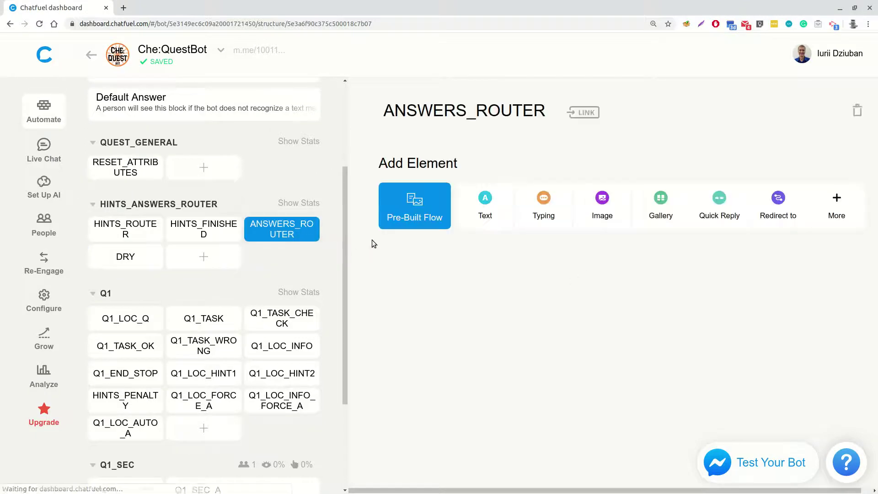
left_click(778, 204)
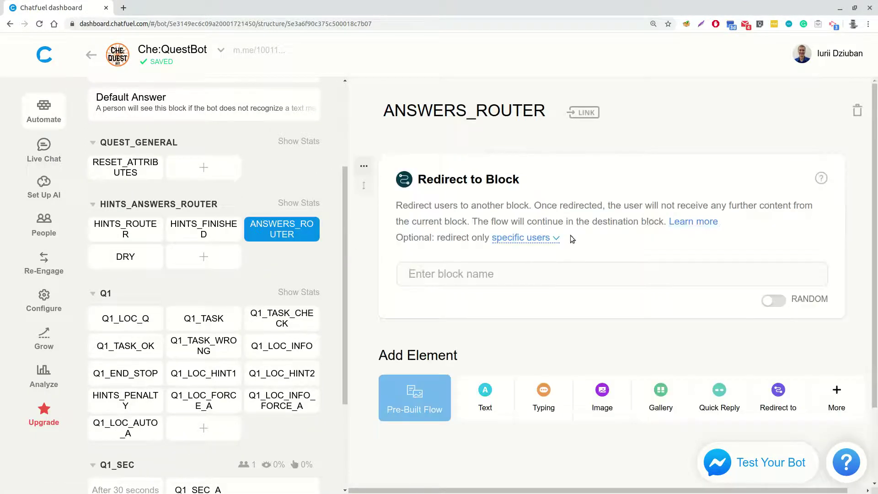
left_click(516, 238)
left_click(482, 285)
left_click(500, 311)
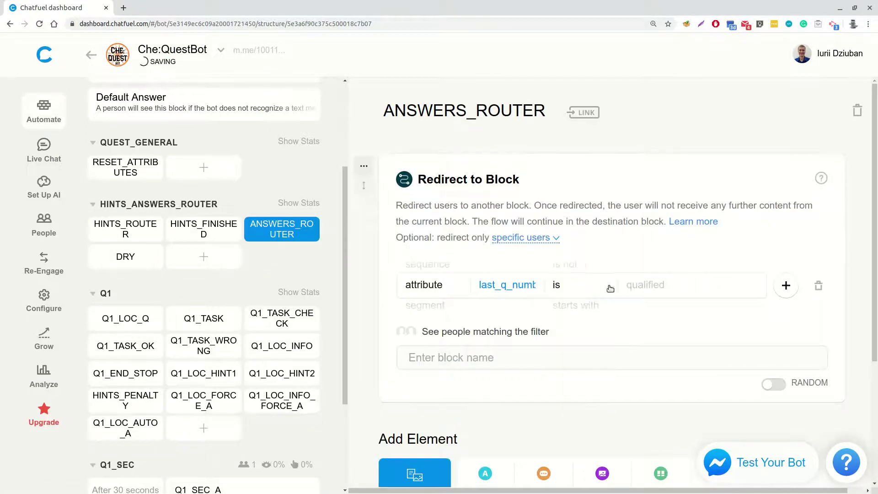
left_click(639, 286)
type("1")
left_click(786, 285)
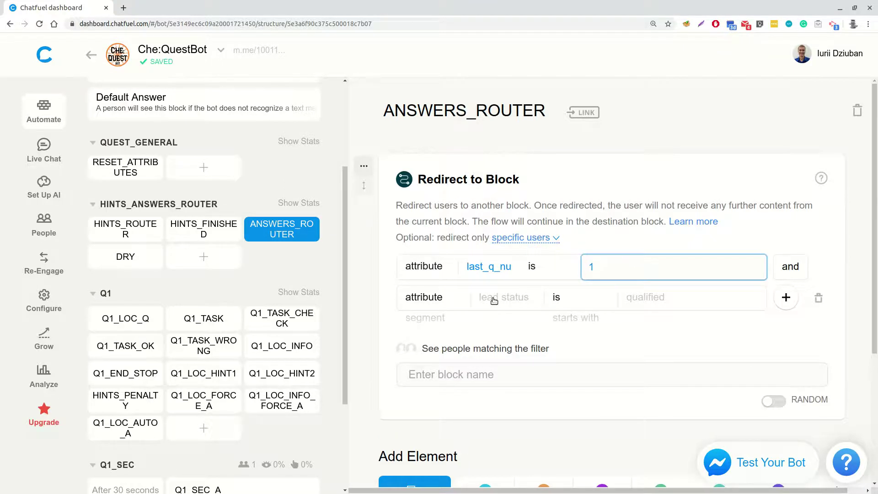
left_click(494, 301)
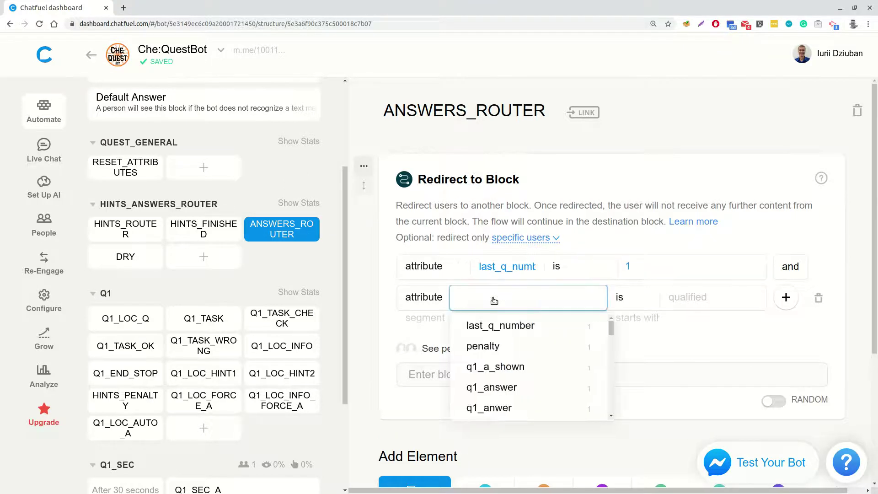
left_click(486, 366)
left_click(587, 298)
left_click(587, 276)
left_click(657, 300)
type("1")
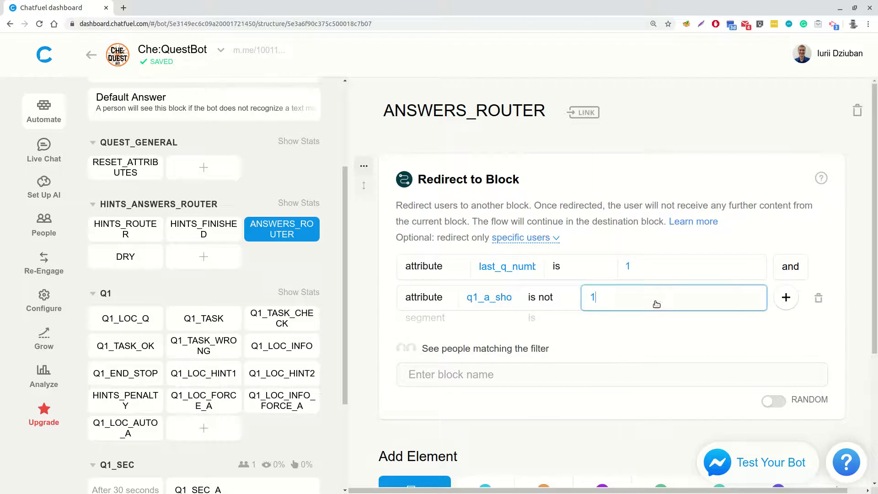
Point that redirect at the Q1_LOC_FORCE_A block
left_click(488, 378)
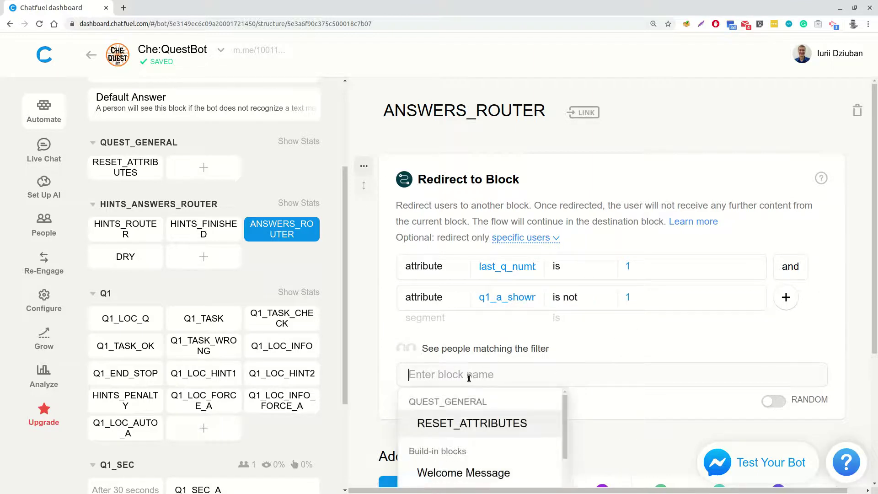
type("Q1_LOC")
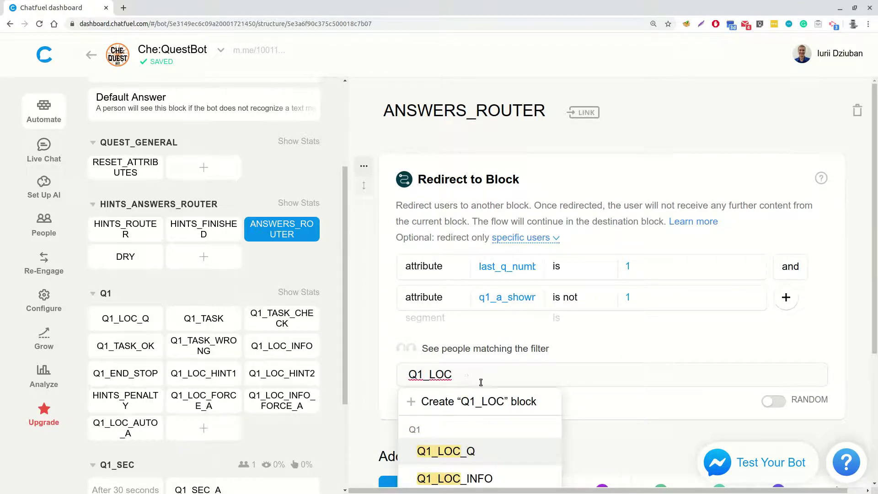
scroll(480, 383, "down", 3)
left_click(498, 414)
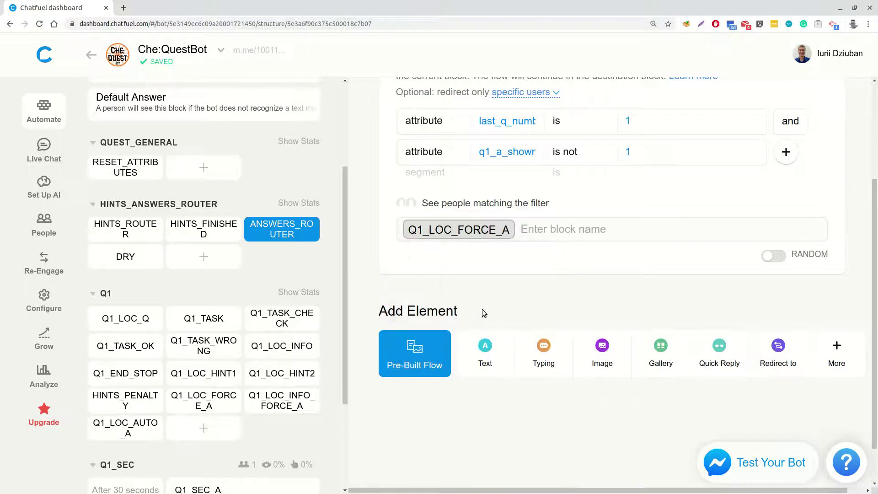
Add a second redirect filtered to last_q_number is 1 and q1_a_shown is 1
left_click(789, 360)
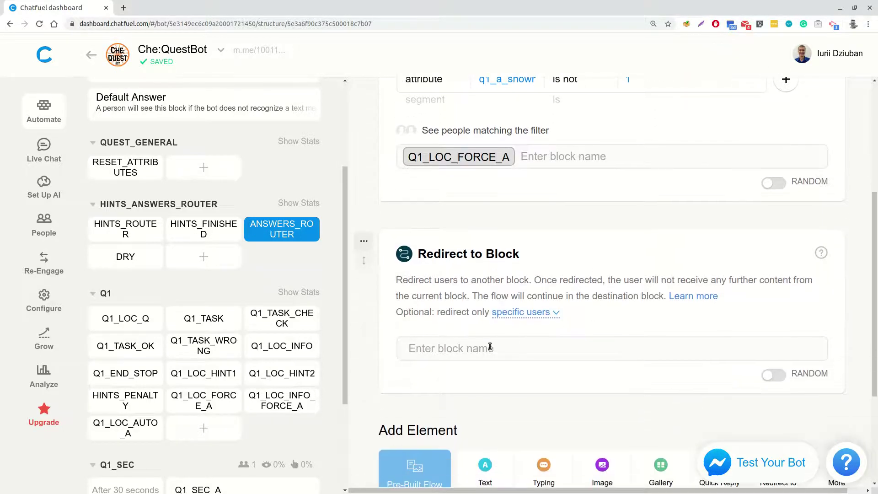
left_click(539, 313)
left_click(513, 358)
left_click(500, 388)
left_click(657, 360)
type("1")
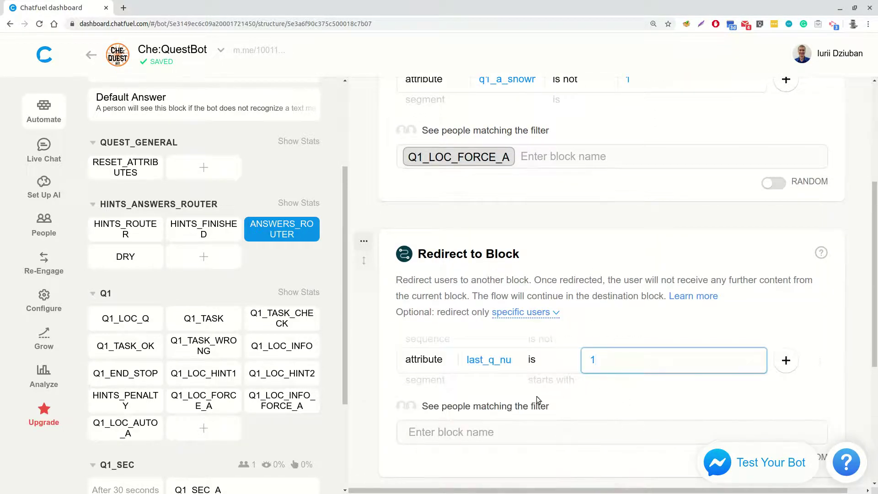
left_click(785, 360)
scroll(518, 314, "down", 2)
left_click(505, 276)
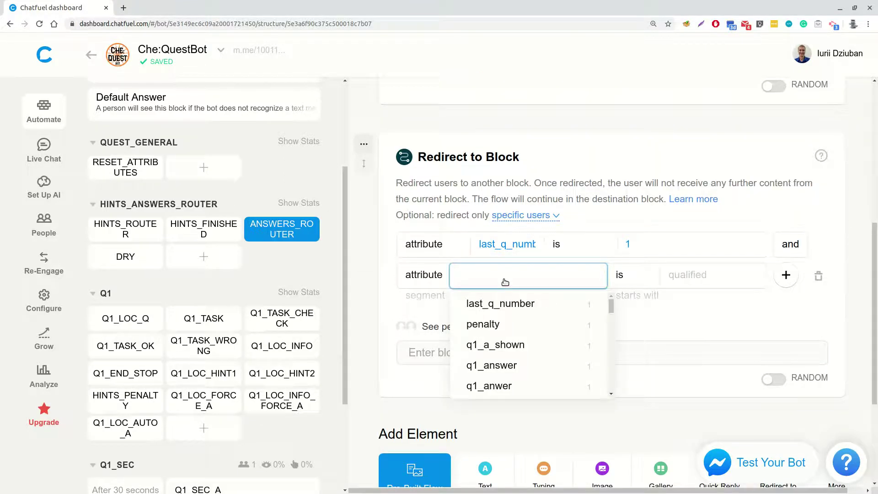
type("q1_a")
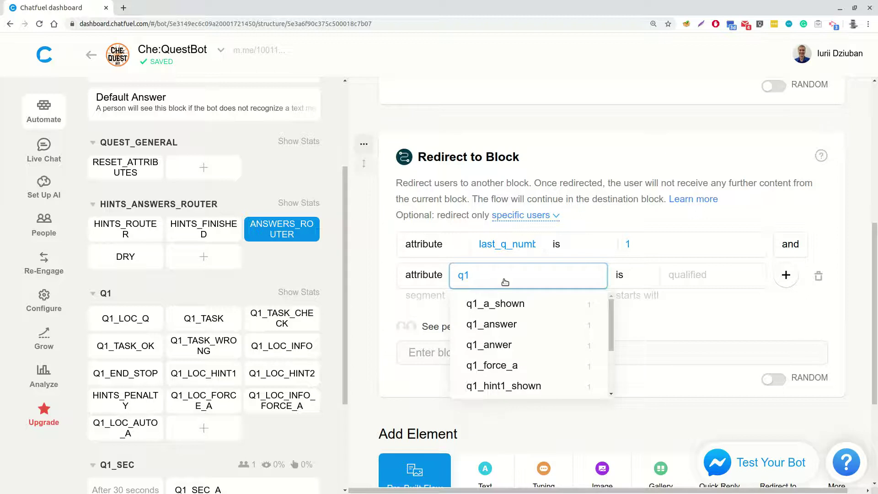
left_click(509, 304)
left_click(652, 276)
type("1")
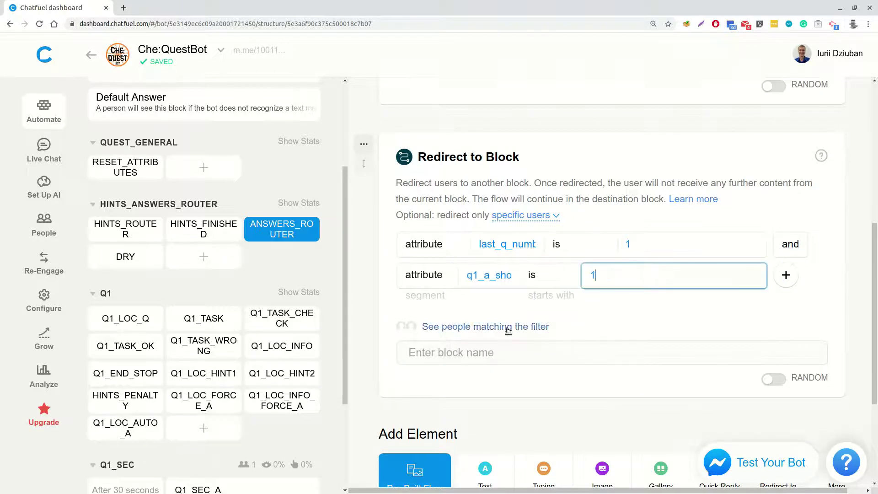
Target the second redirect at the DRY block
left_click(476, 353)
type("DR")
left_click(457, 424)
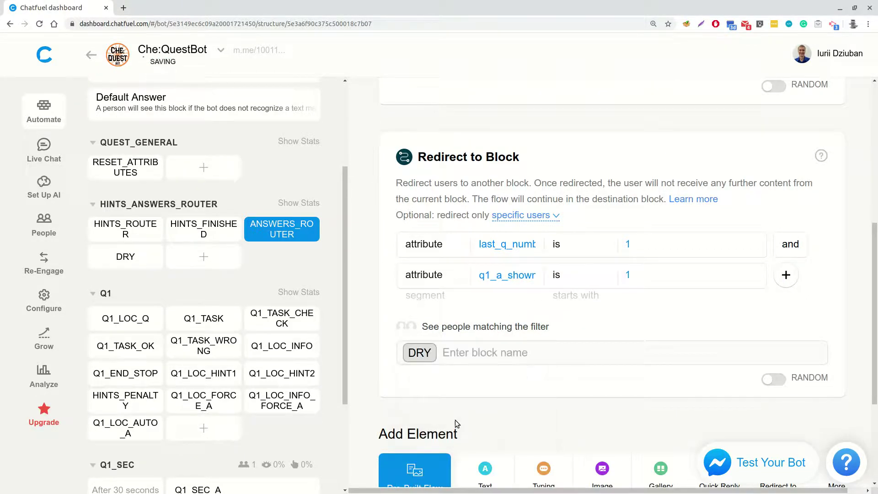
Delete the Che:QuestBot conversation history in Messenger
left_click(140, 9)
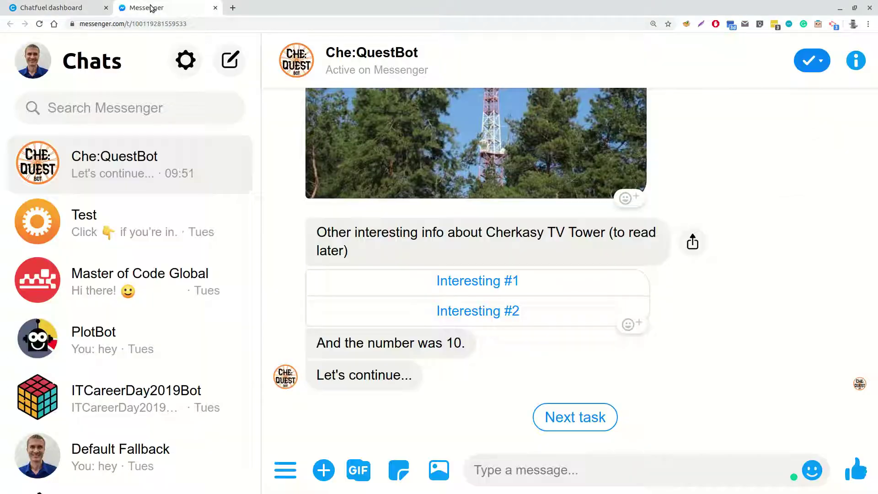
left_click(238, 164)
left_click(274, 254)
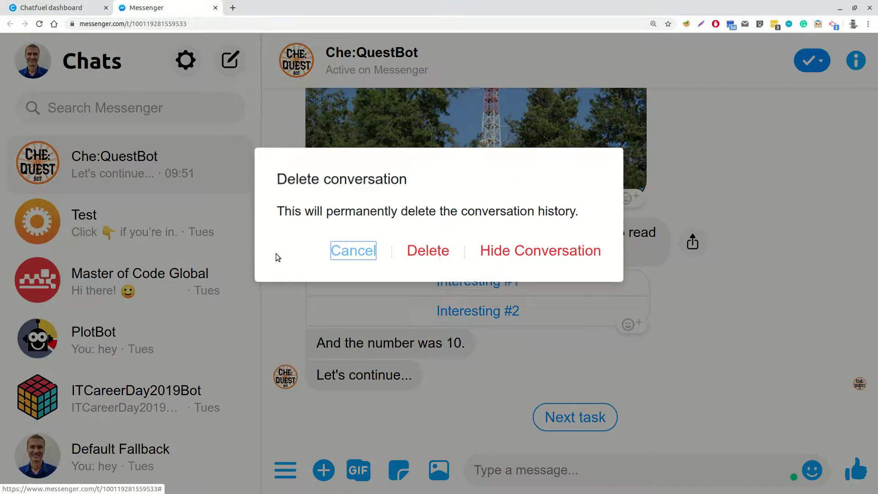
left_click(432, 250)
Restart the chat via the RESET_ATTRIBUTES m.me link and request the answer, revealing 10
left_click(57, 13)
left_click(126, 118)
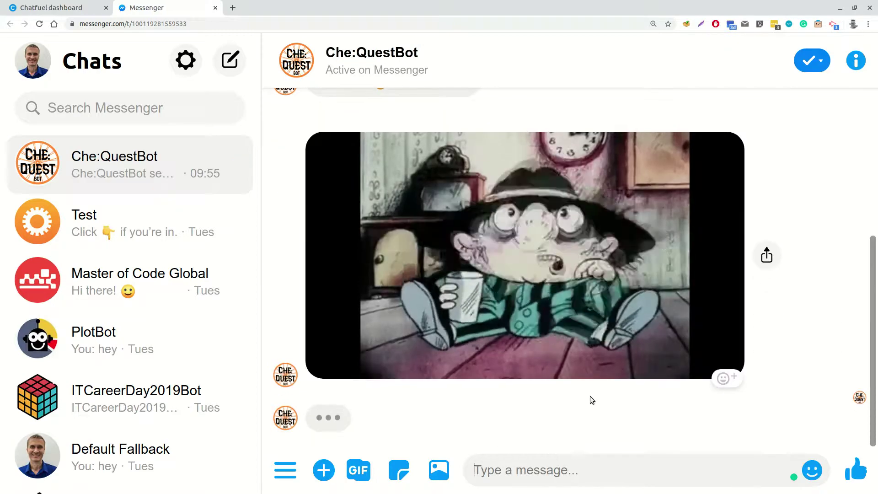
left_click(285, 470)
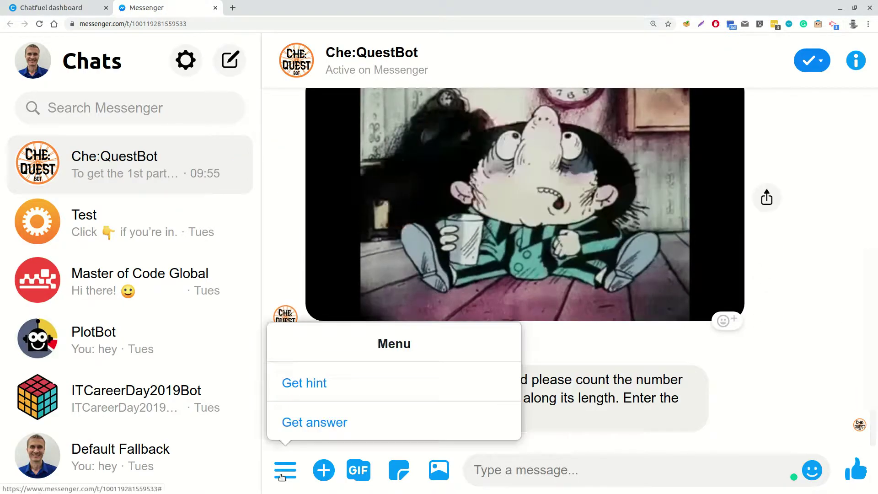
left_click(303, 421)
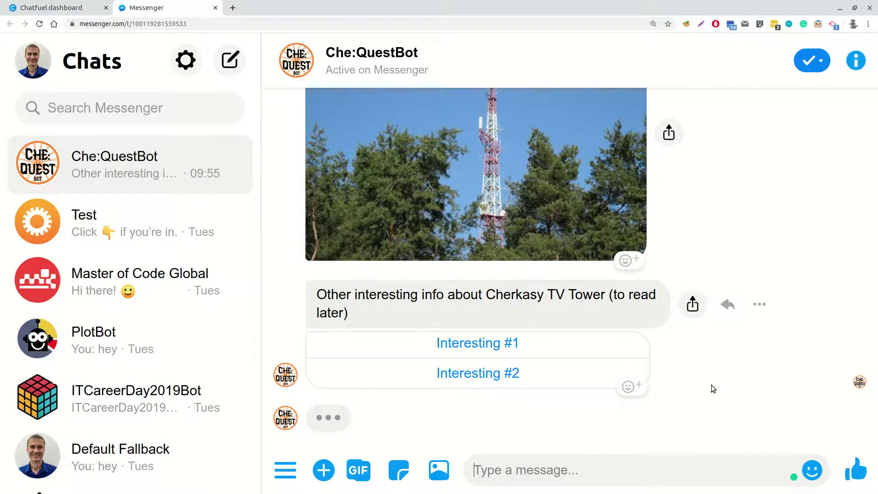
double_click(455, 373)
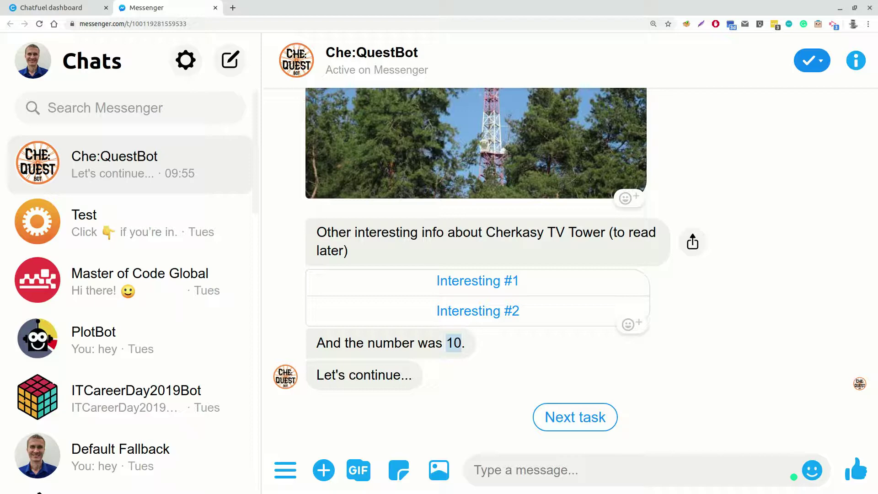
Add a new sequence below the Q1 group and name it Q1_SEC
left_click(60, 8)
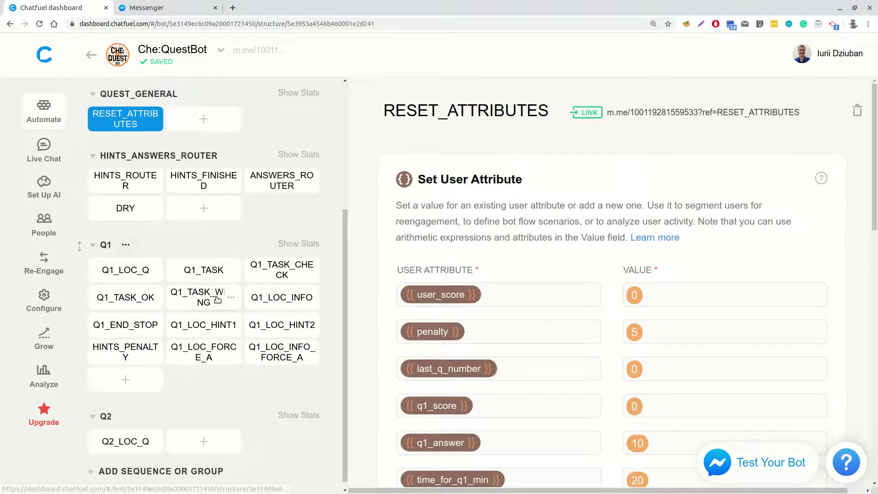
scroll(160, 347, "down", 1)
left_click(79, 396)
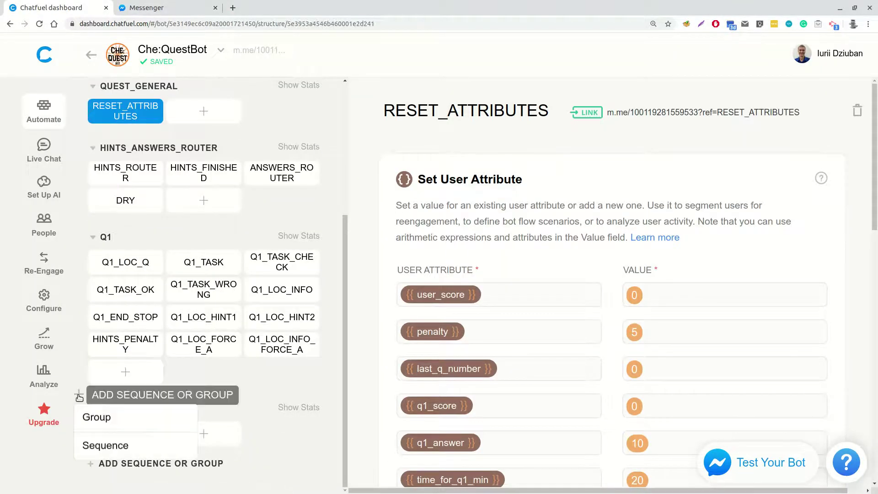
left_click(91, 445)
left_click(141, 407)
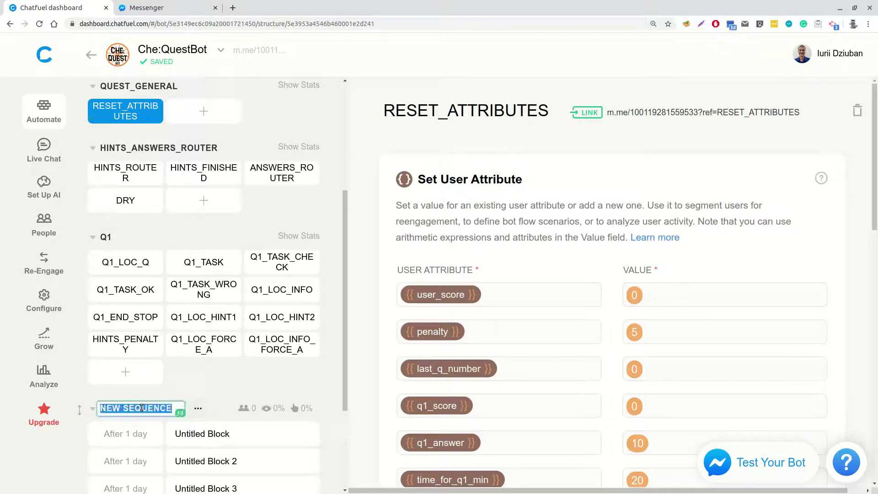
type("Q1_SEC")
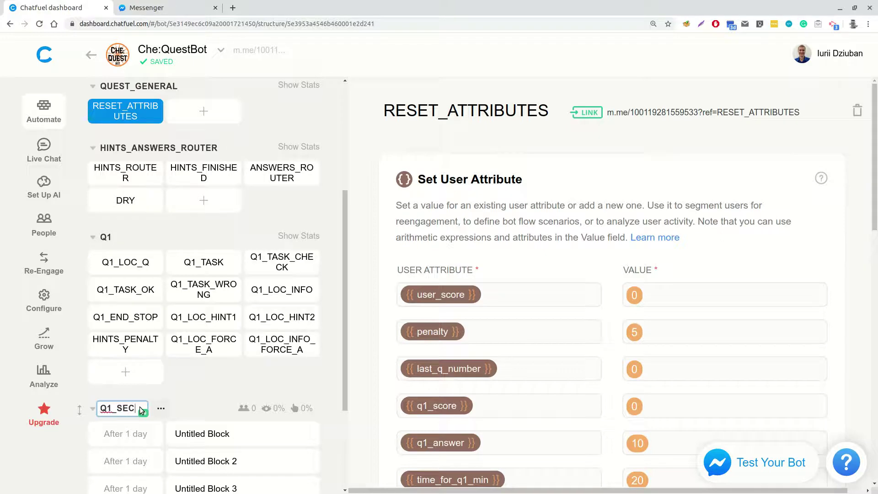
key("Return")
Delete Untitled Block 2 and Untitled Block 3 from the sequence
scroll(157, 384, "down", 2)
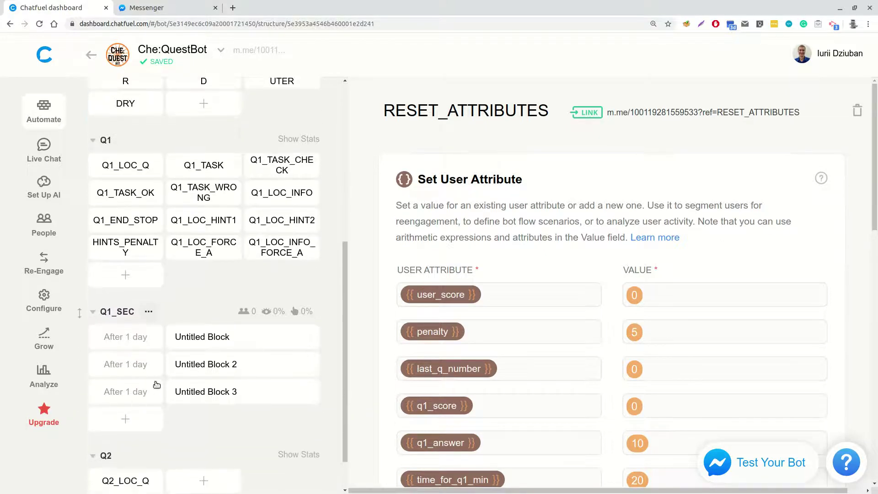
left_click(314, 364)
left_click(242, 442)
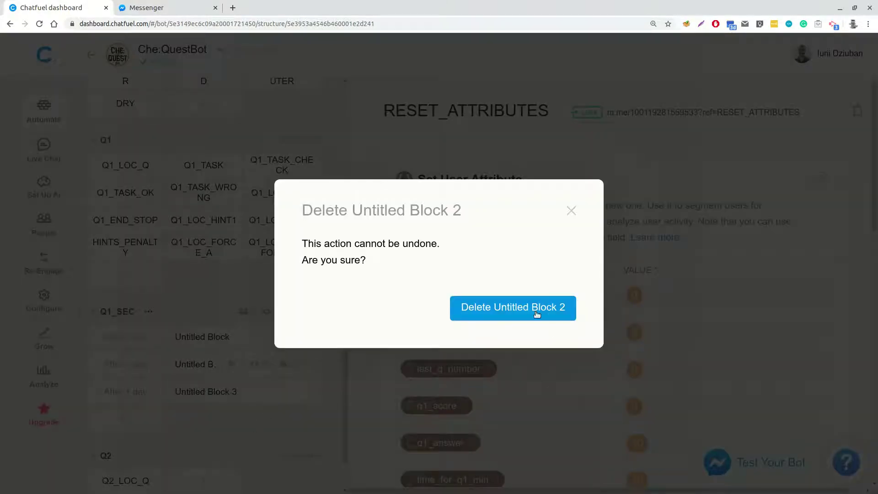
left_click(537, 314)
left_click(309, 364)
left_click(249, 437)
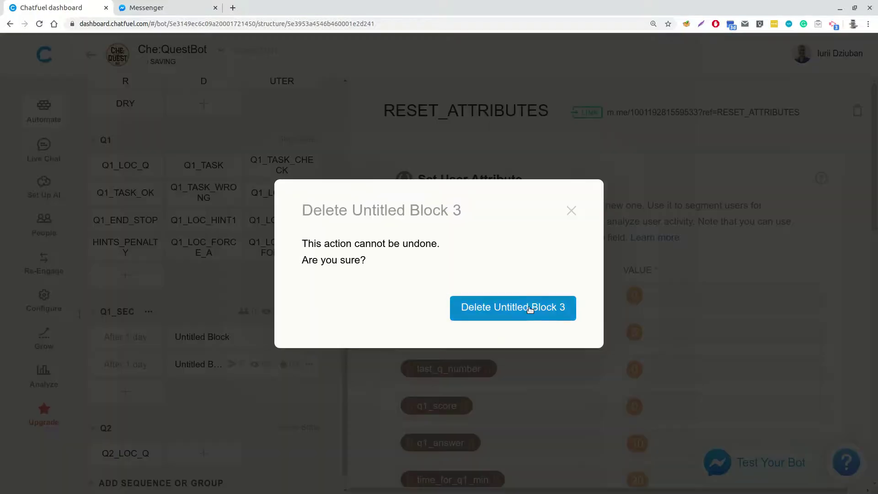
left_click(530, 310)
Set the remaining block's send delay to 20 minutes and open it
left_click(123, 364)
type("20")
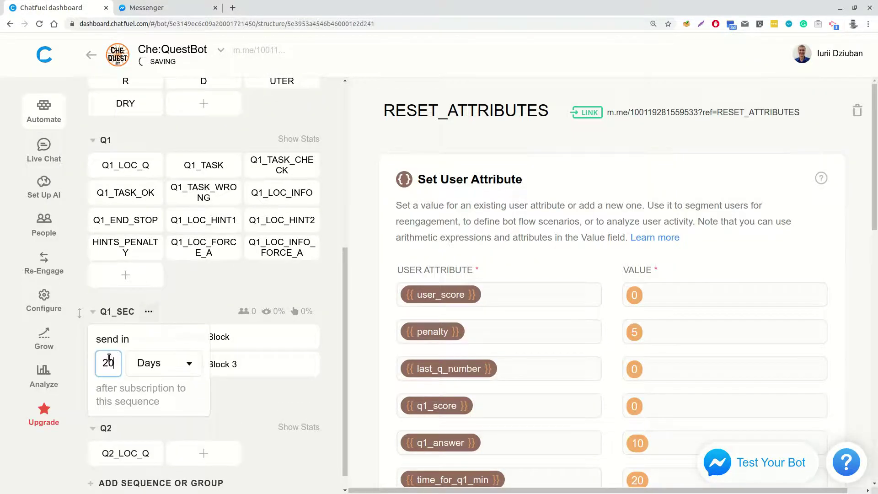
left_click(163, 362)
left_click(153, 405)
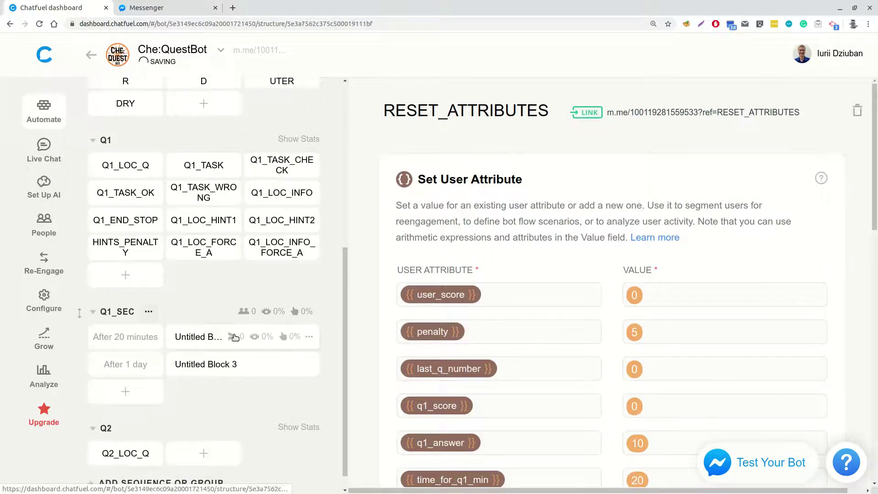
left_click(235, 337)
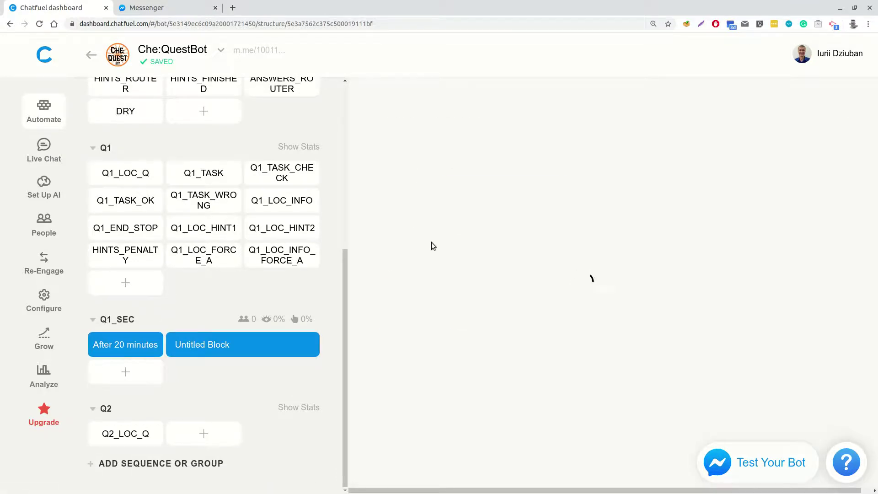
Rename the sequence block to Q1_SEC_A
left_click(430, 111)
type("Q")
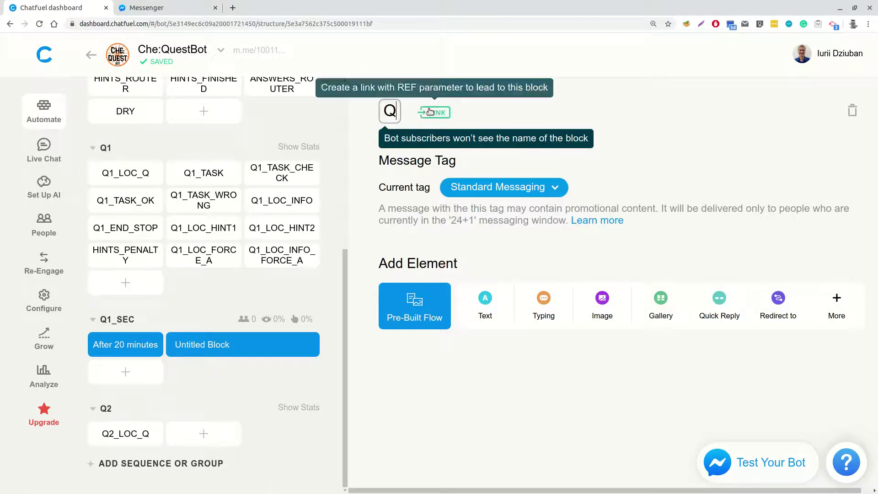
type("1_SE")
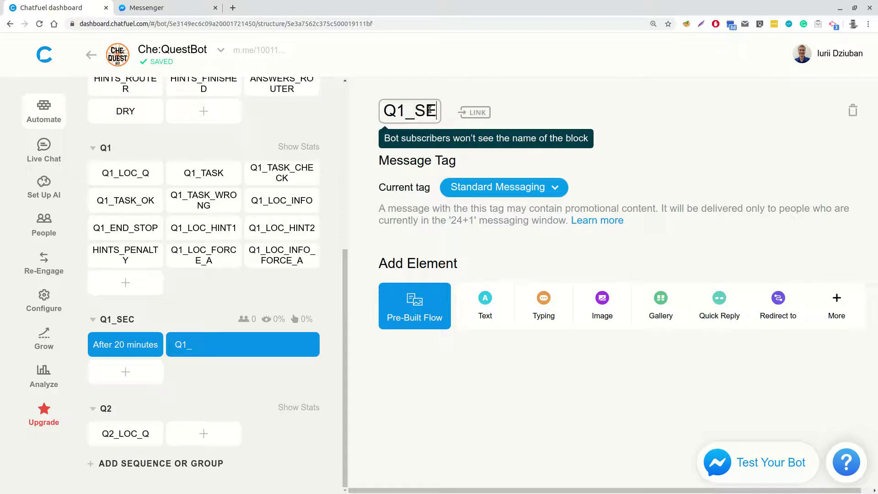
type("C_A")
key("Return")
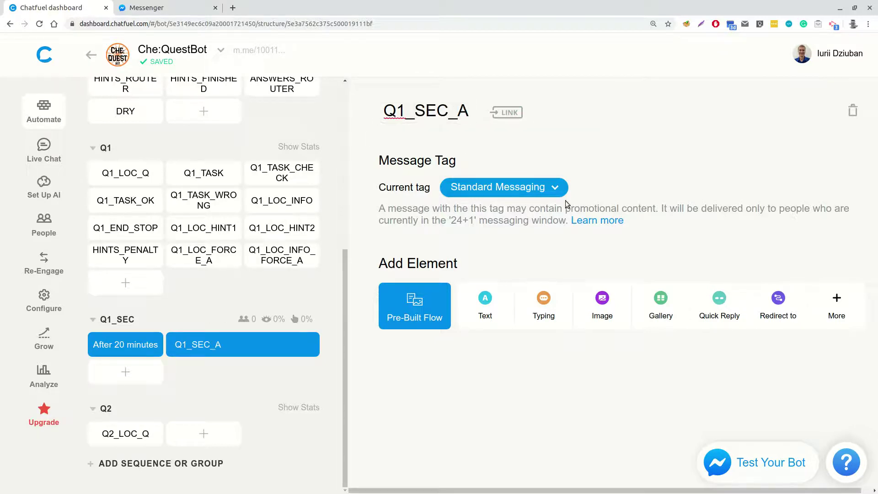
Change the block's message tag from Standard Messaging to Game
left_click(554, 189)
scroll(443, 229, "down", 10)
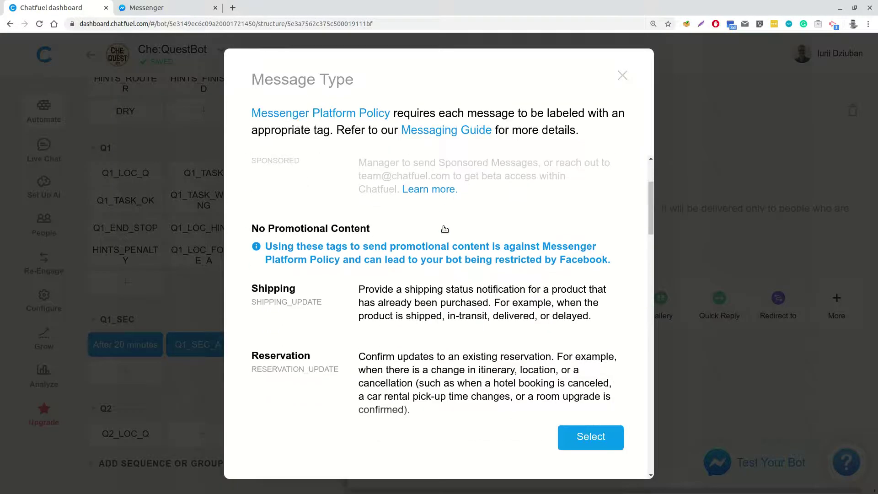
scroll(393, 293, "down", 3)
left_click(354, 231)
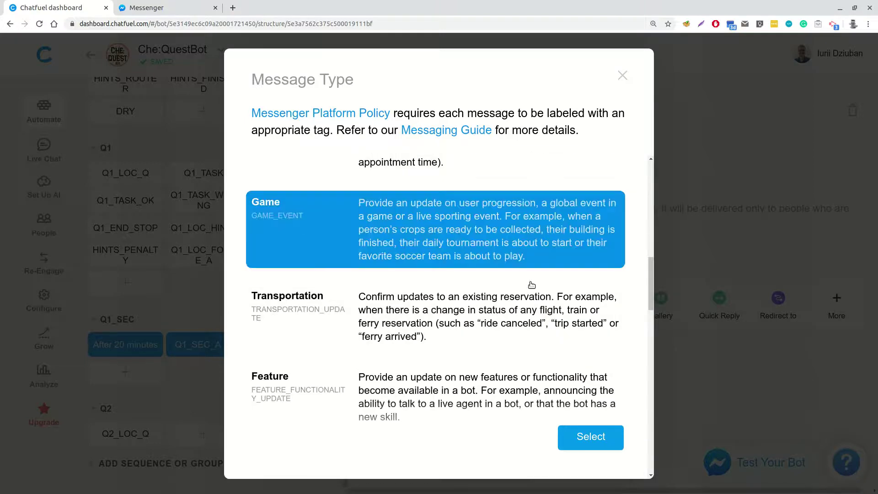
left_click(567, 432)
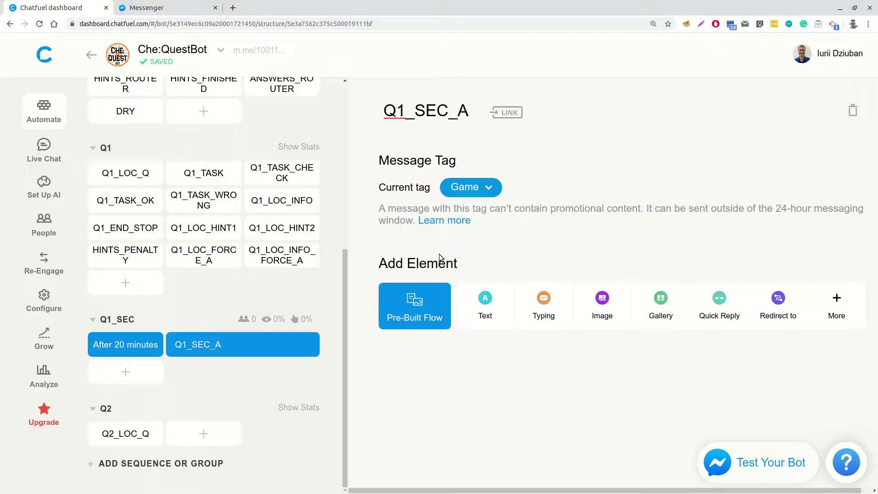
Add a new block named Q1_LOC_AUTO_A to the Q1 group
left_click(127, 285)
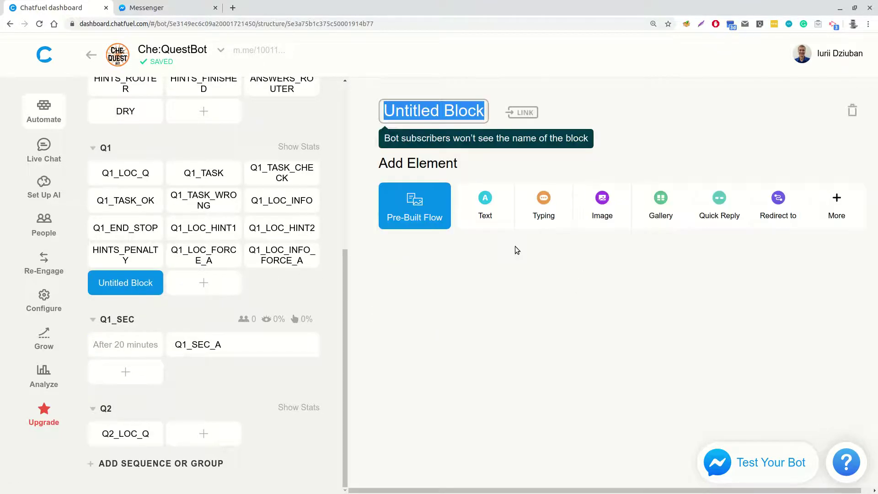
type("Q1")
type("_LOC_AUS")
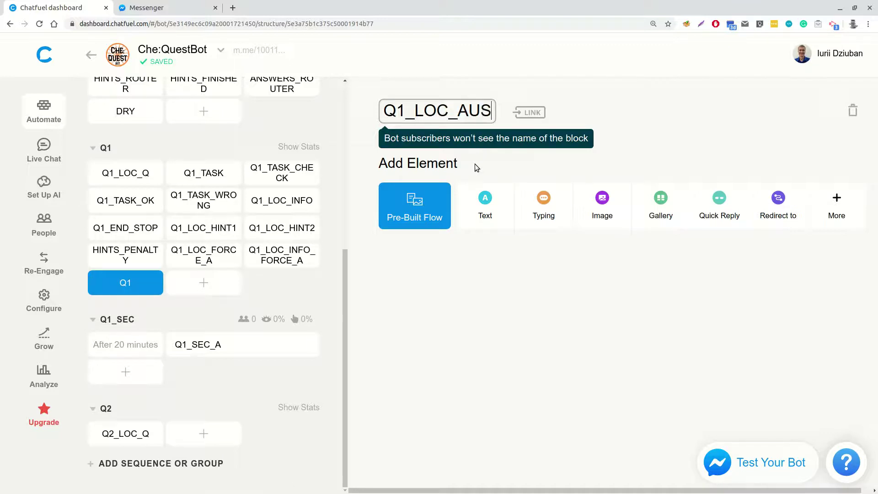
key("BackSpace")
type("TO_A")
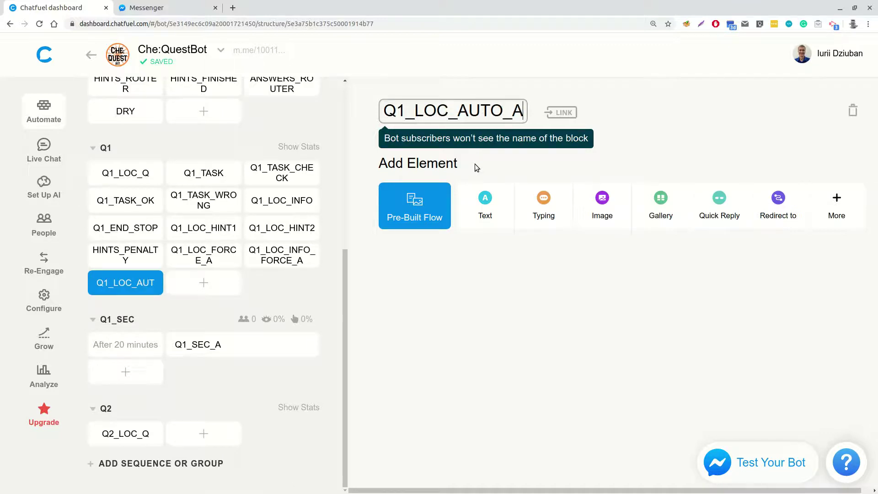
key("Return")
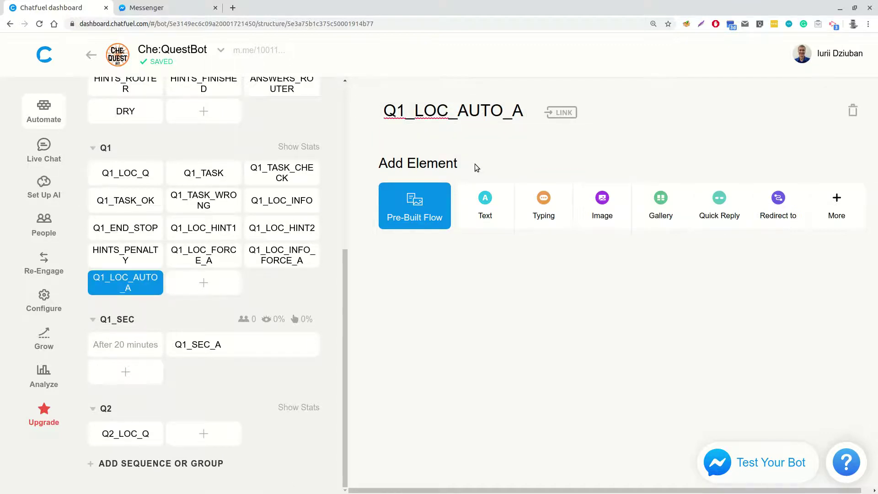
Make Q1_SEC_A redirect users to the Q1_LOC_AUTO_A block
left_click(223, 345)
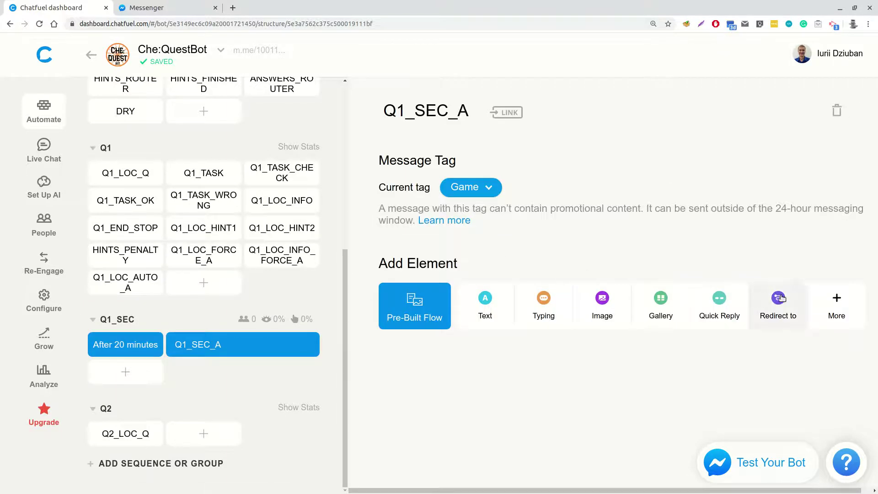
left_click(778, 302)
left_click(455, 372)
type("Q1_LOC_A")
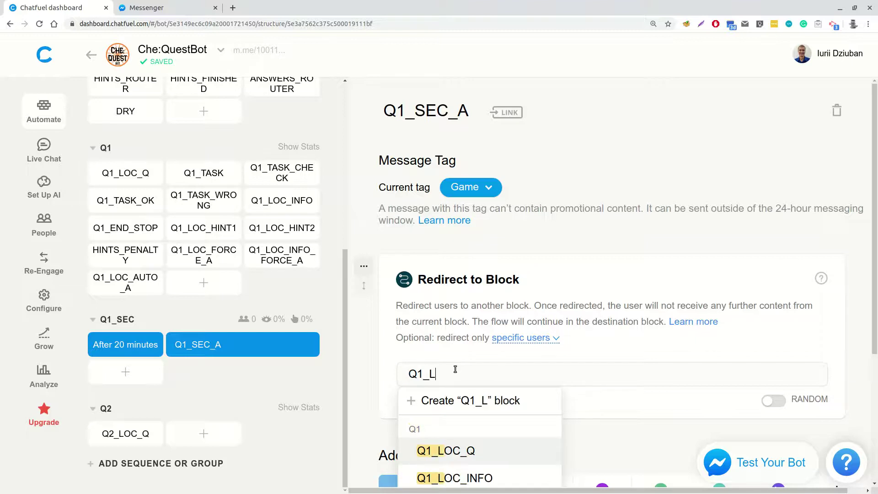
left_click(488, 452)
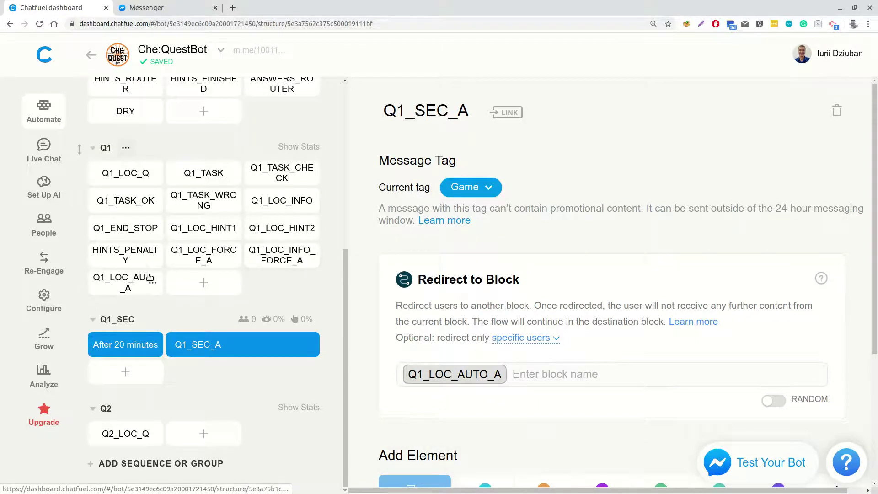
In Q1_LOC_AUTO_A, add a Set User Attribute card setting q1_a_shown to 1
left_click(125, 277)
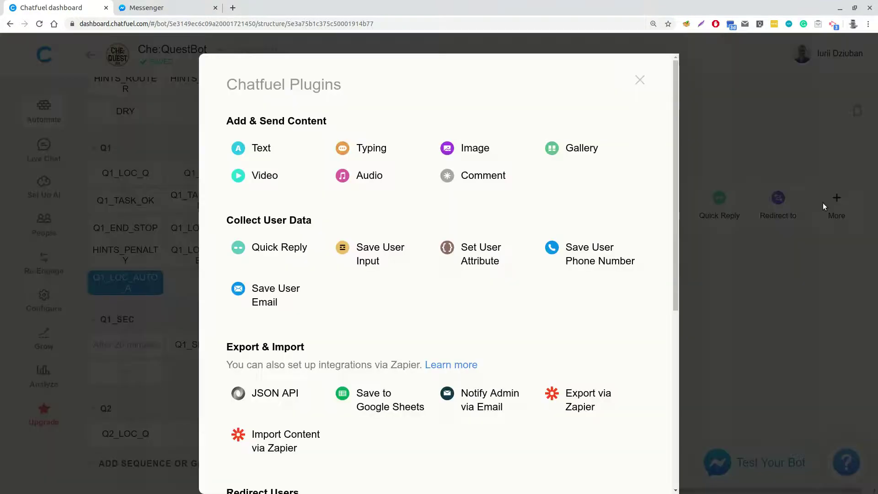
left_click(825, 202)
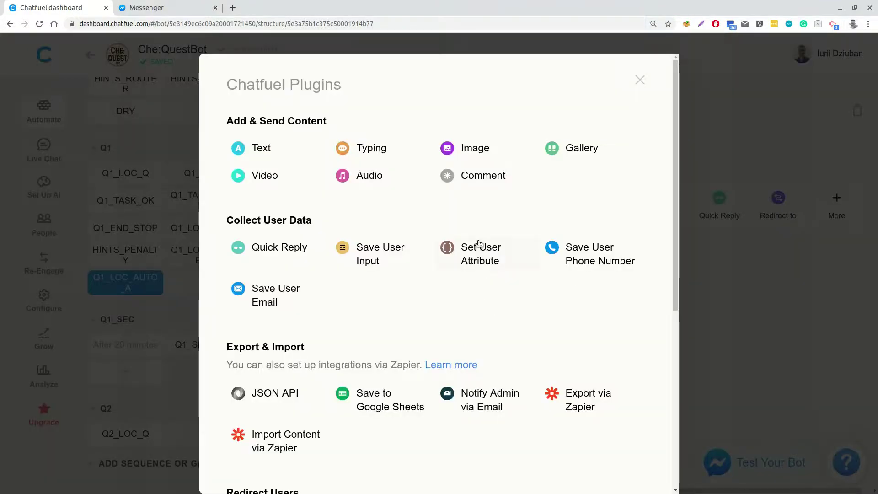
left_click(478, 247)
type("q1")
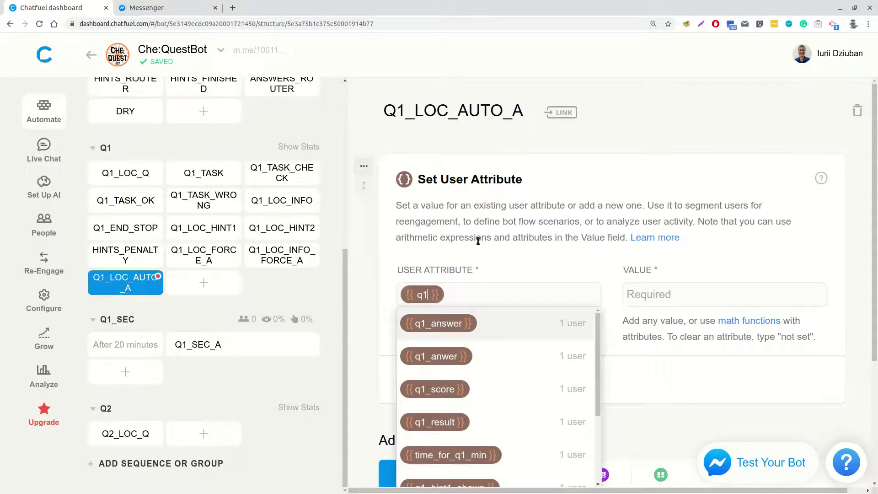
type("_a")
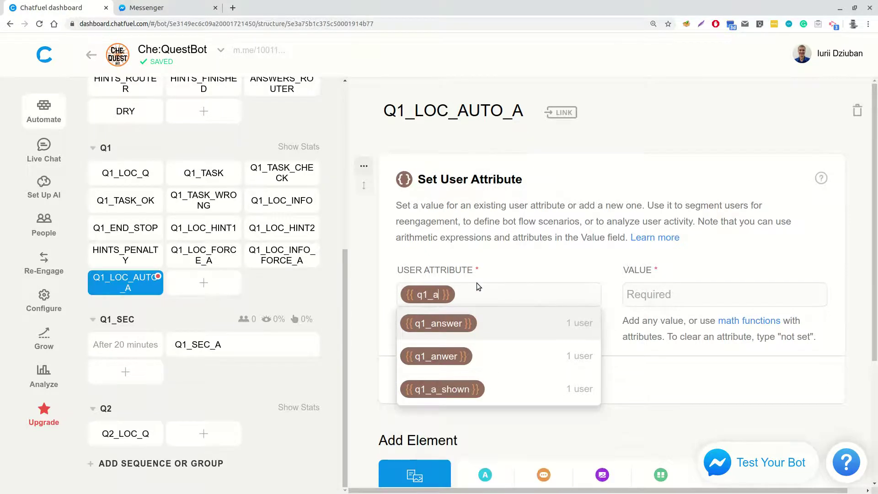
left_click(473, 386)
left_click(636, 297)
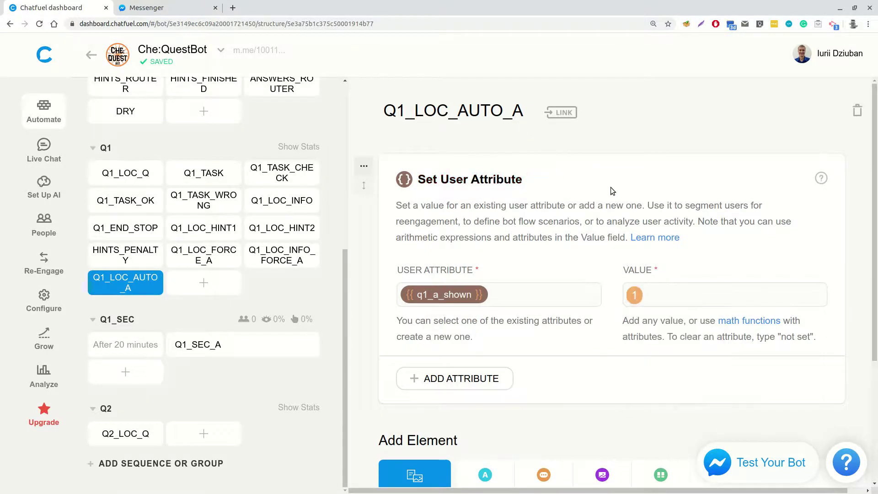
Add q1_score set to {{ time_for_q1_min }} and a q1_force_a attribute row
left_click(451, 380)
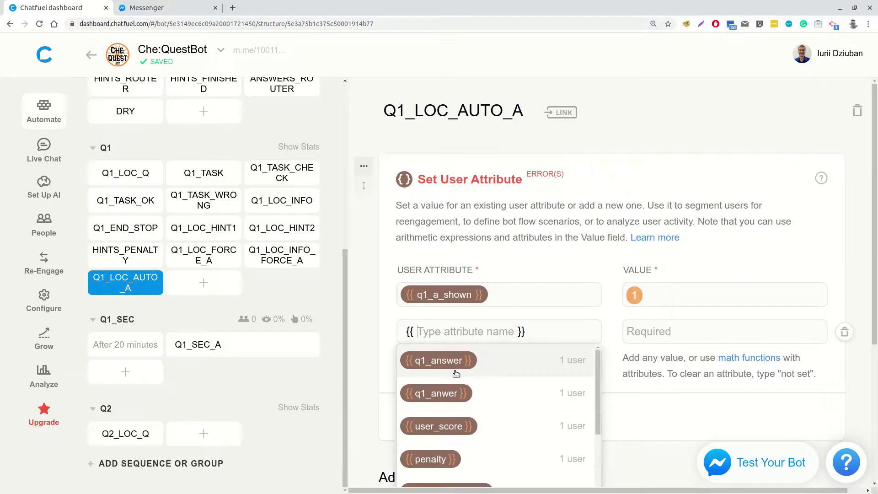
type("q1")
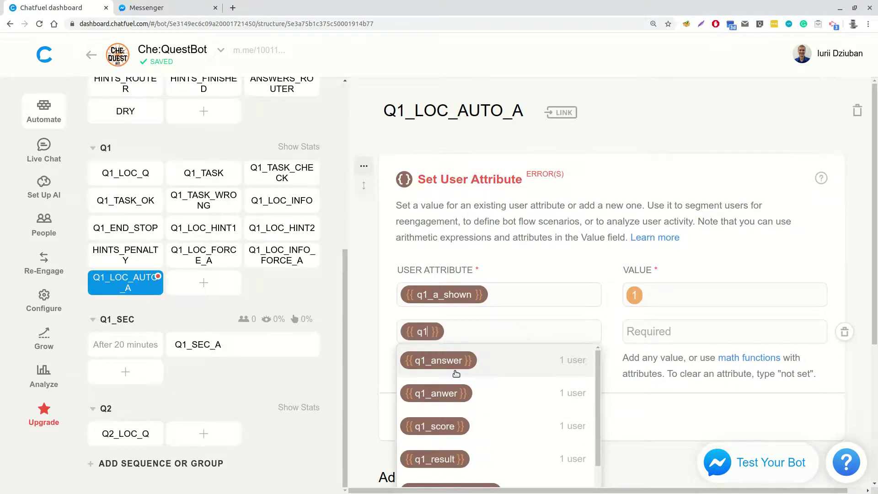
left_click(437, 426)
left_click(651, 336)
type("{{ time_for_q1")
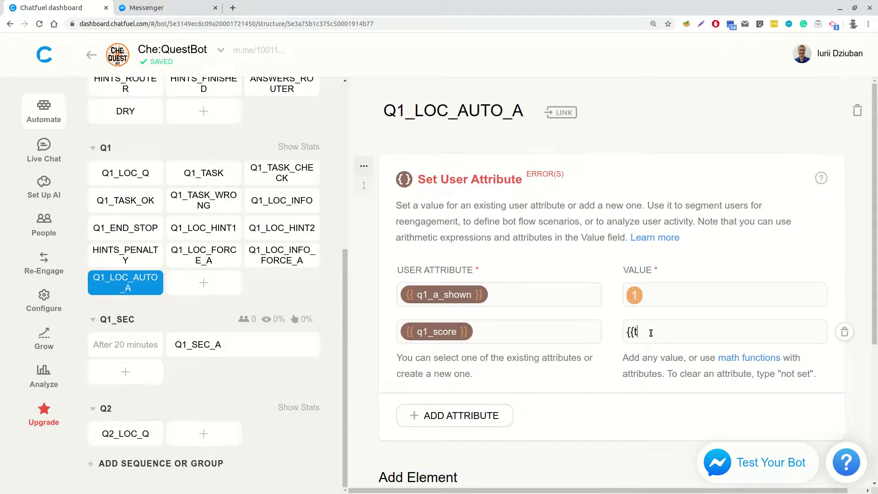
type("_min }}")
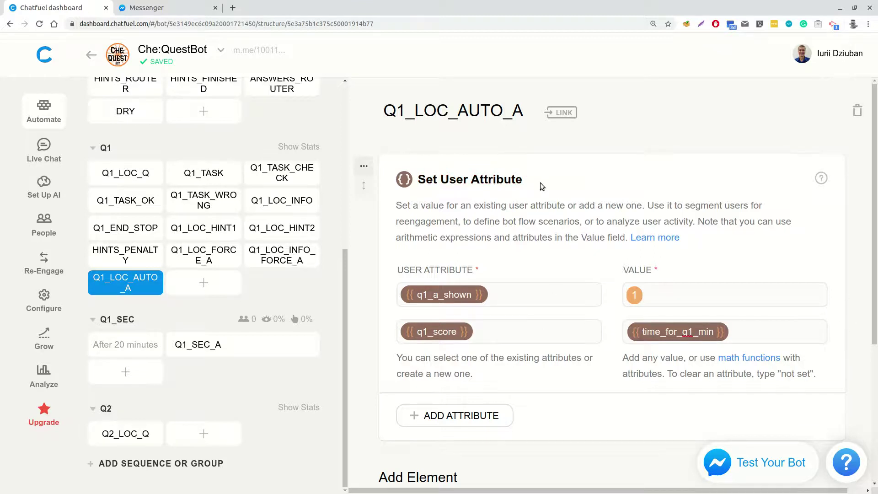
left_click(450, 412)
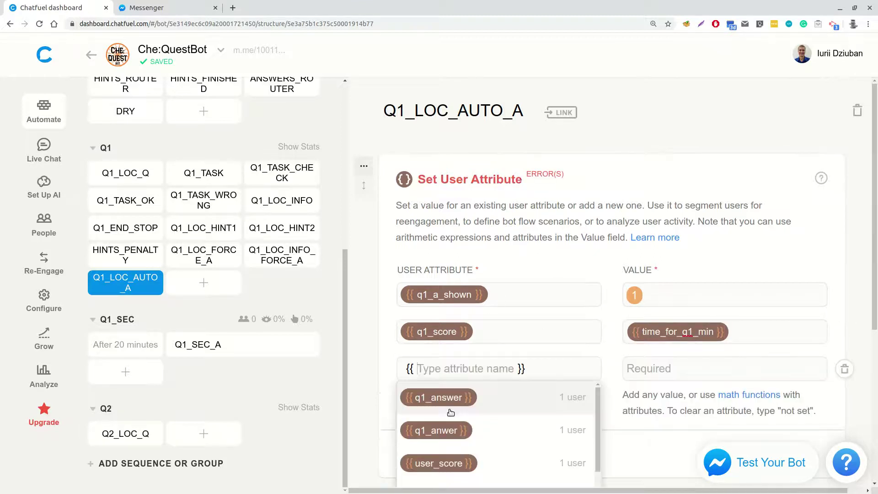
type("q1_for")
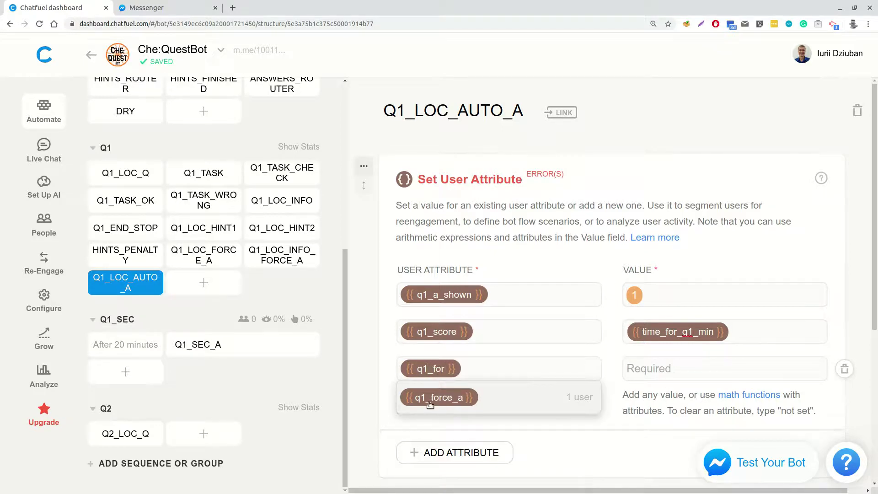
left_click(430, 404)
Set q1_force_a to 1, then add a typing pause and the pasted time-up message
type("1")
scroll(558, 274, "down", 2)
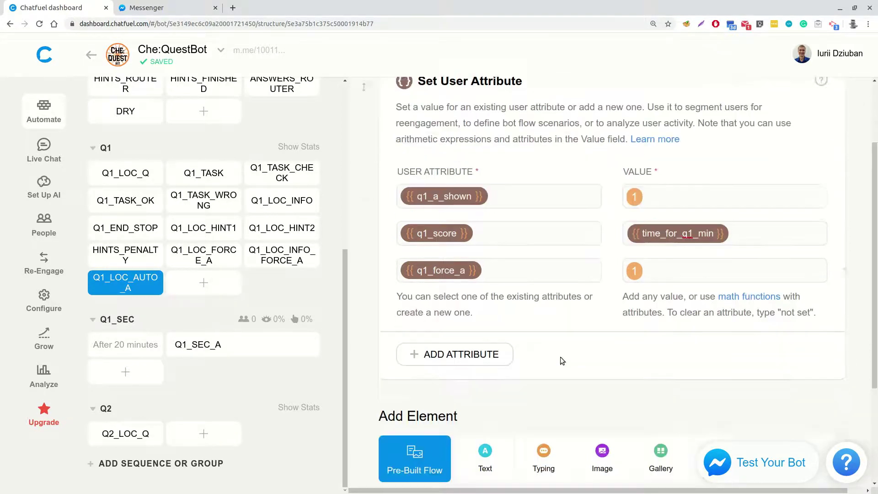
scroll(562, 361, "down", 2)
left_click(526, 386)
scroll(517, 379, "down", 3)
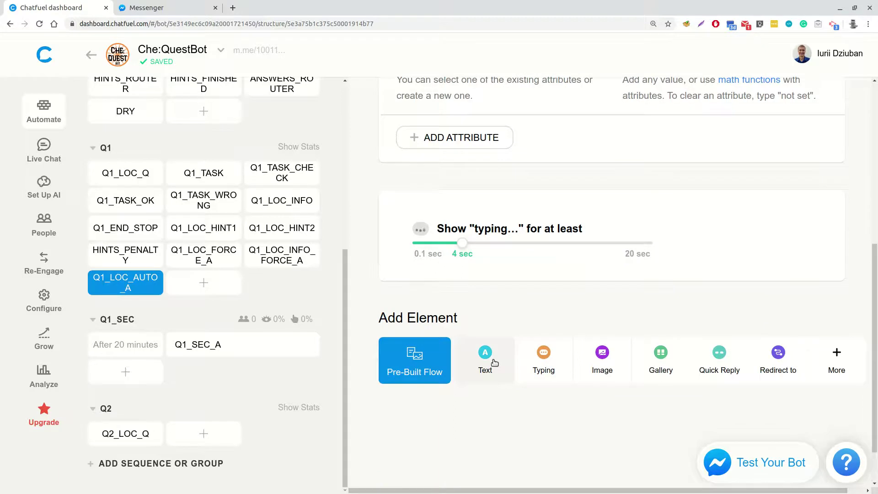
left_click(493, 362)
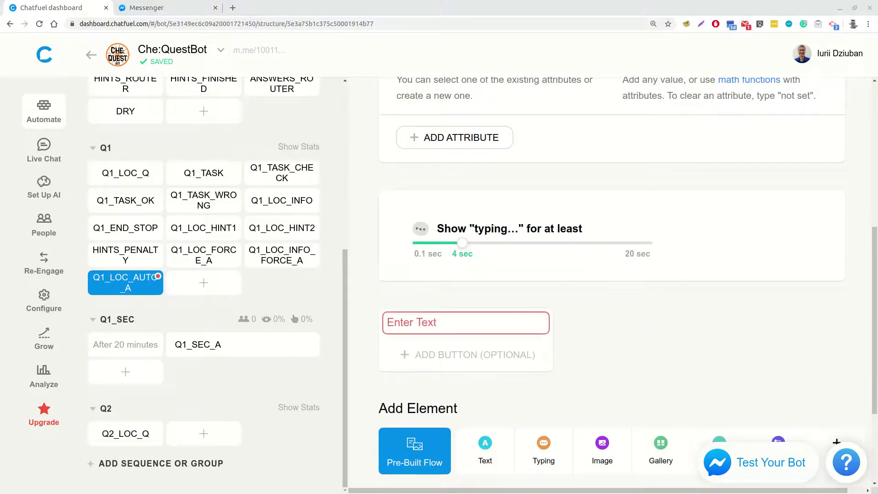
left_click(466, 322)
type("Unfortunately {{time_for_q1_min}} minutes devoted for solving this task, finished :(")
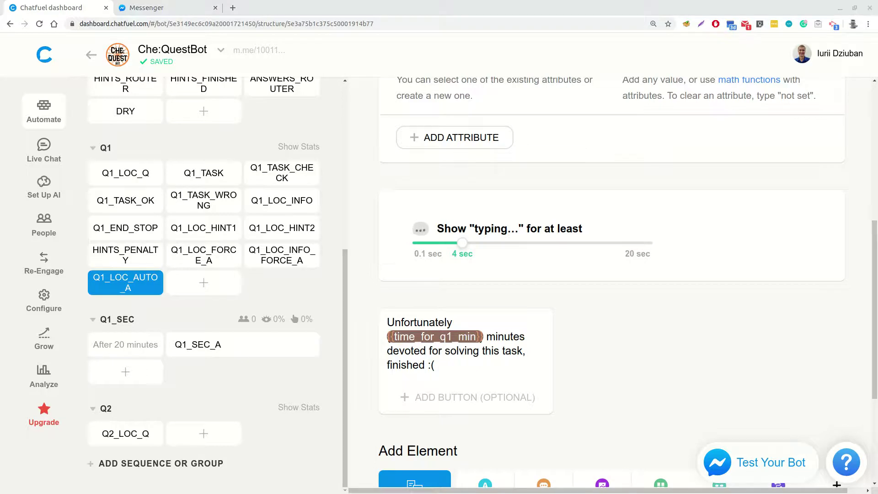
Add another typing pause and the text 'So, the answer to question #1 was:'
scroll(615, 365, "down", 3)
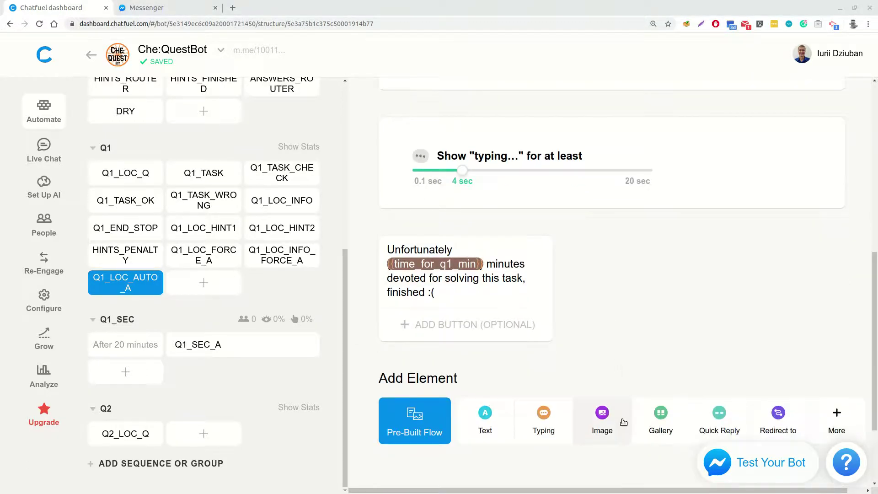
left_click(540, 421)
left_click(482, 399)
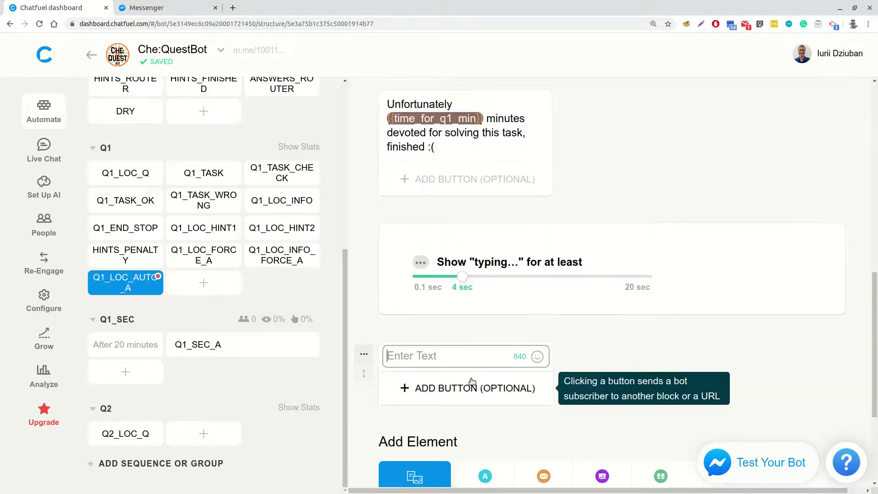
type("So, the answer to question #1 was:")
left_click(668, 354)
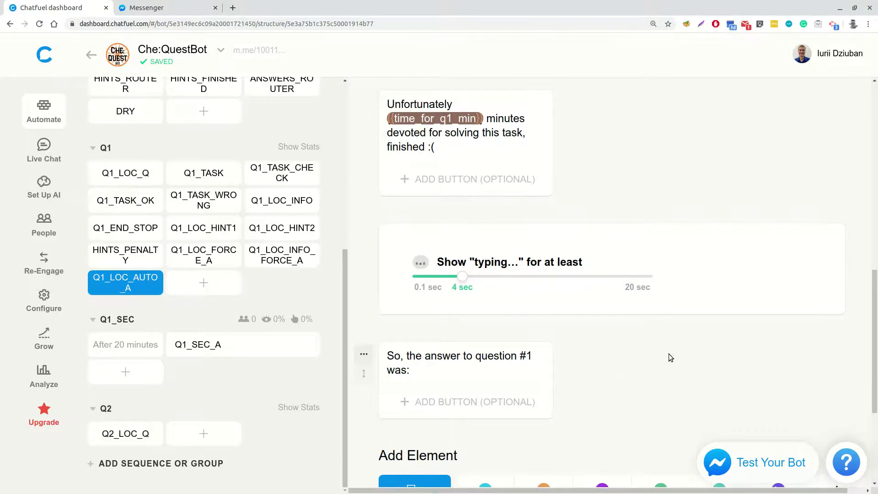
End the block with a redirect to Q1_LOC_INFO
scroll(668, 353, "down", 3)
left_click(778, 372)
left_click(447, 437)
type("Q1_LOC")
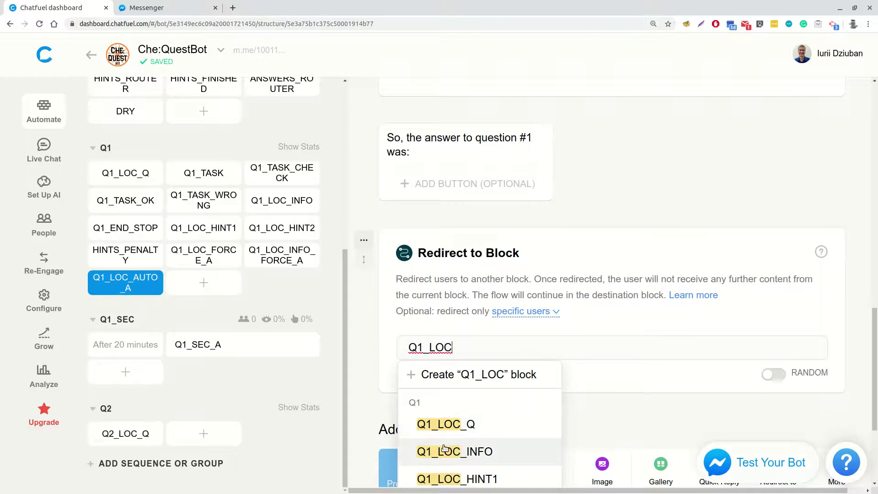
left_click(443, 447)
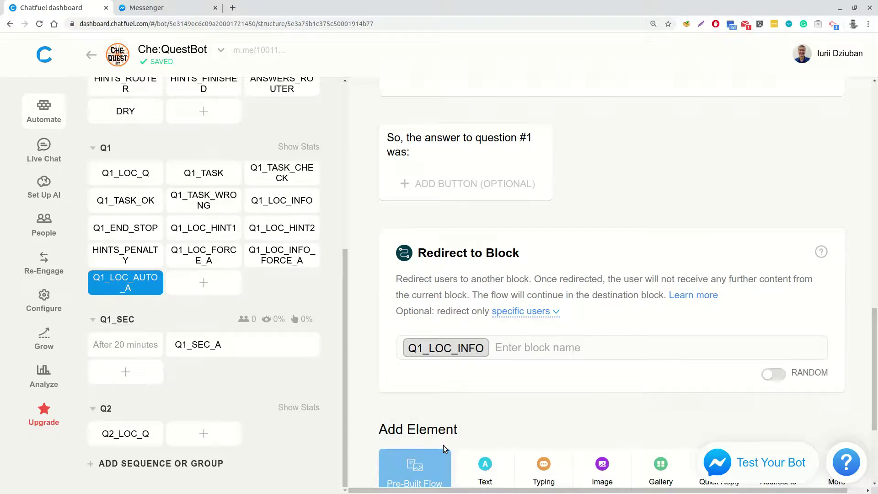
Make Q1_LOC_Q subscribe users to the Q1_SEC sequence
left_click(125, 173)
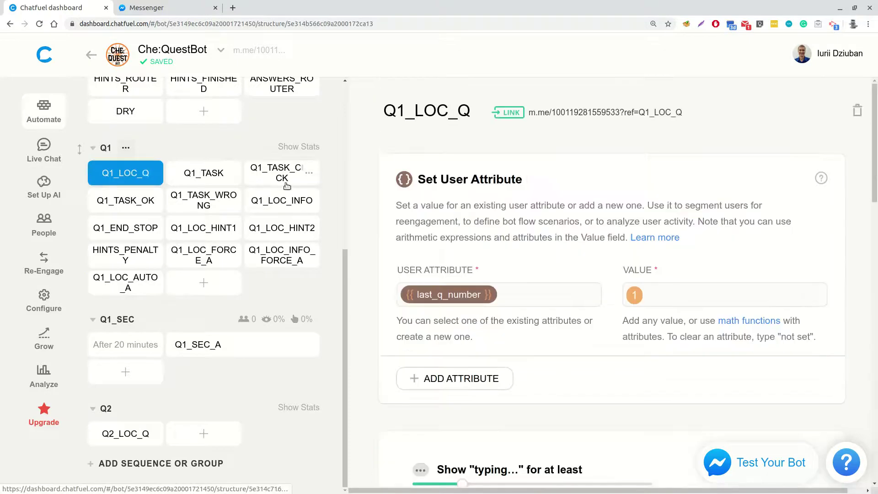
left_click(364, 139)
left_click(763, 145)
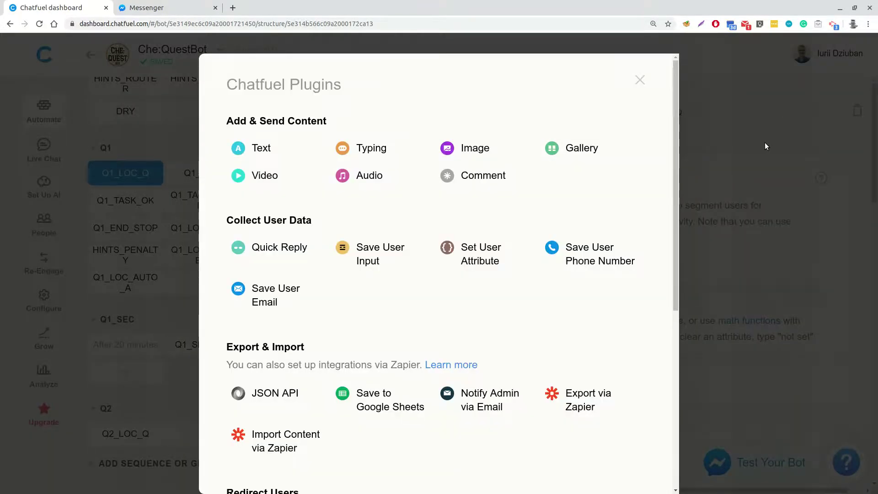
scroll(593, 217, "down", 3)
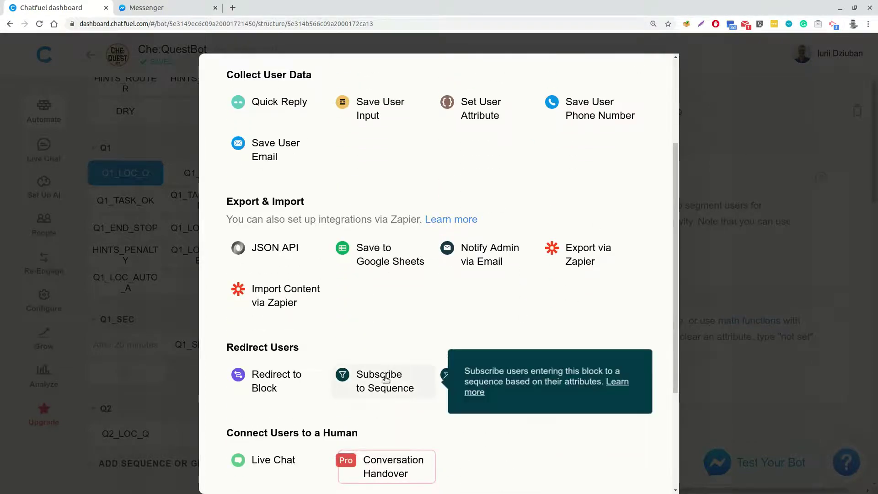
left_click(387, 379)
left_click(432, 305)
left_click(432, 333)
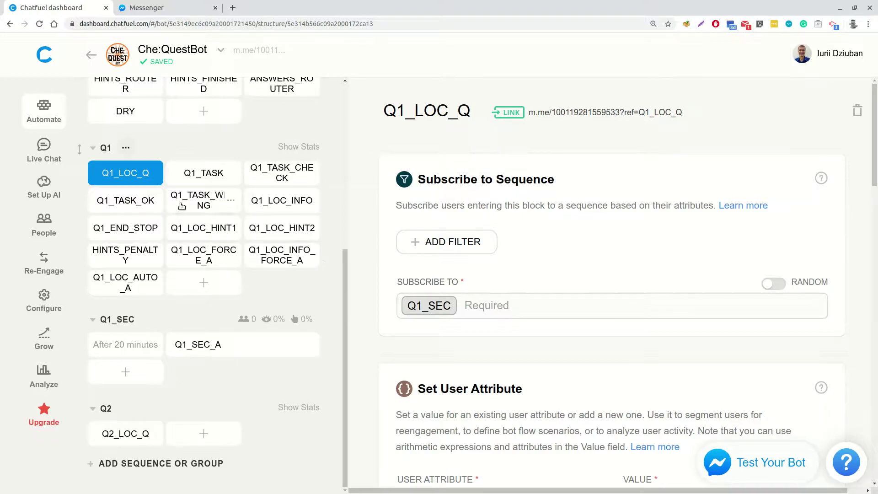
Make Q1_TASK_OK unsubscribe users from the Q1_SEC sequence
right_click(127, 202)
left_click(122, 202)
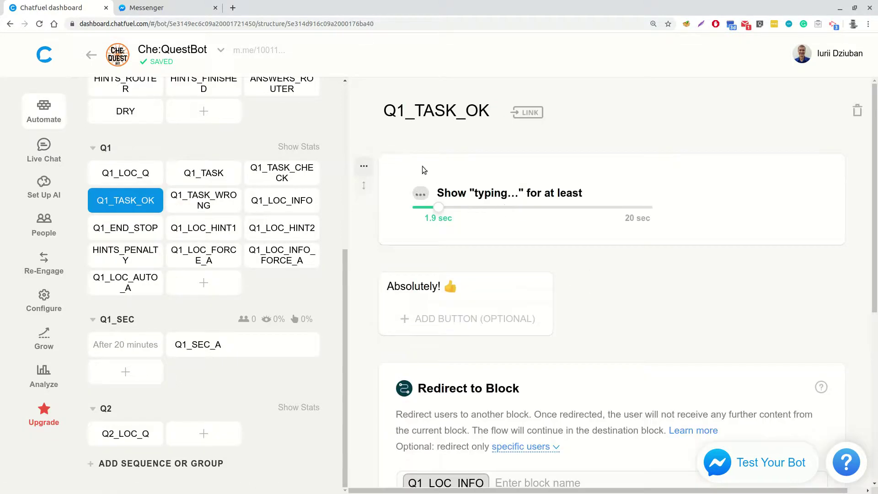
left_click(364, 139)
left_click(756, 137)
scroll(523, 365, "down", 4)
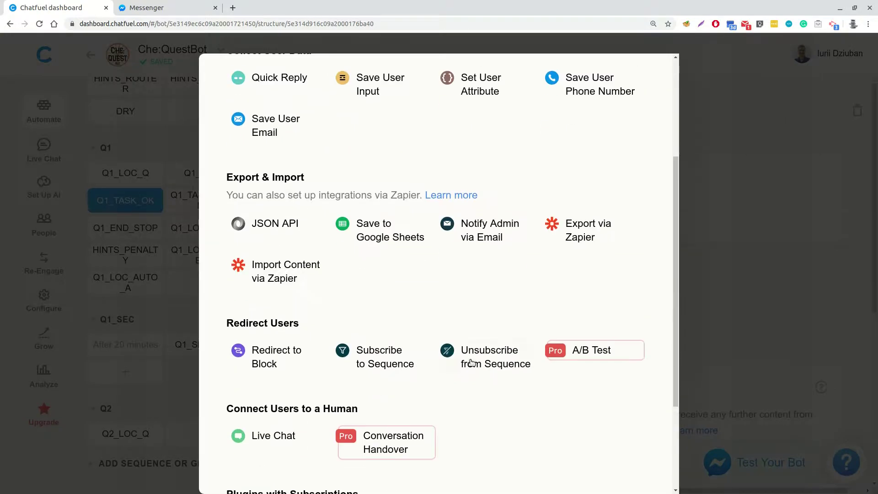
left_click(450, 348)
left_click(450, 304)
left_click(434, 333)
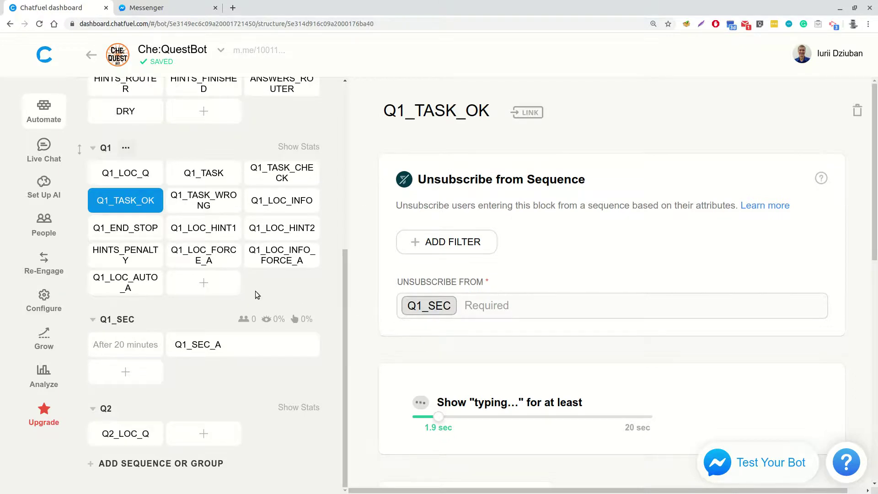
Make Q1_LOC_FORCE_A unsubscribe users from the Q1_SEC sequence
left_click(200, 256)
left_click(385, 150)
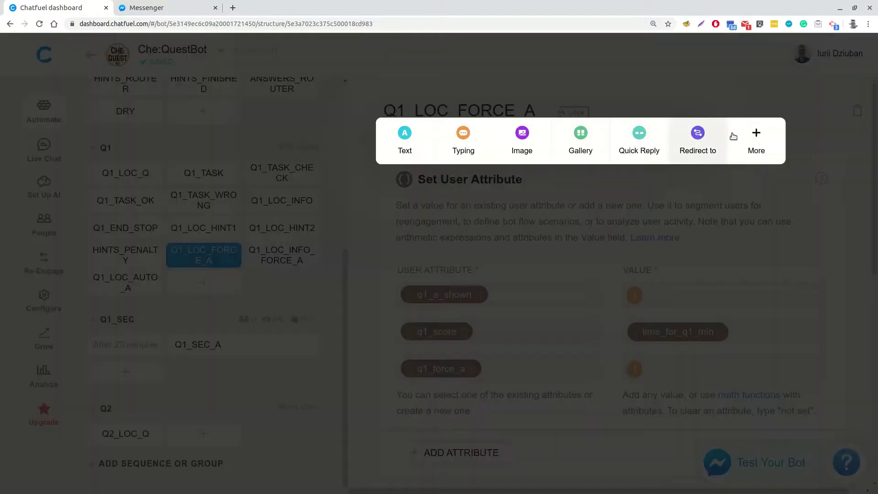
left_click(757, 144)
left_click(500, 356)
left_click(438, 306)
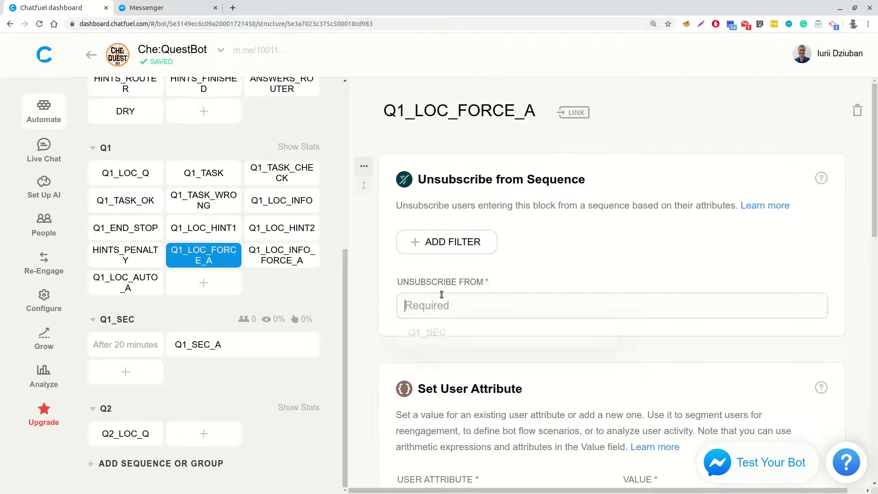
left_click(437, 326)
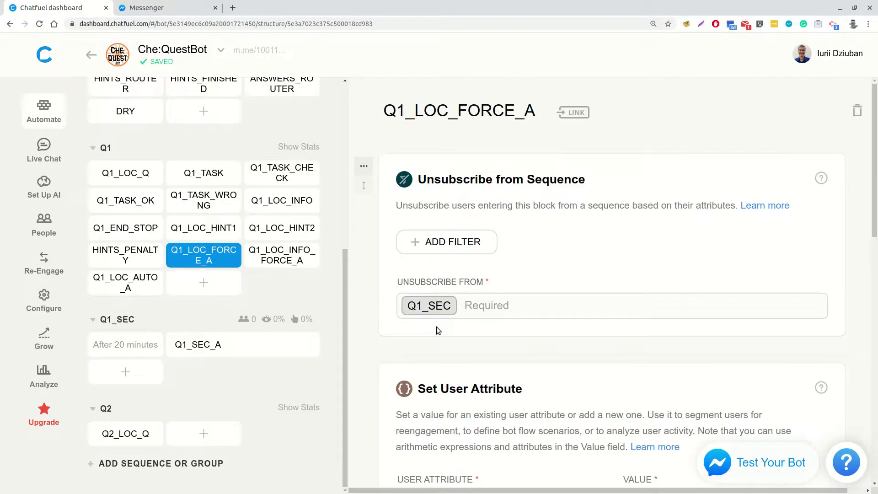
Change the Q1_SEC message delay to 30 seconds
left_click(127, 347)
type("30")
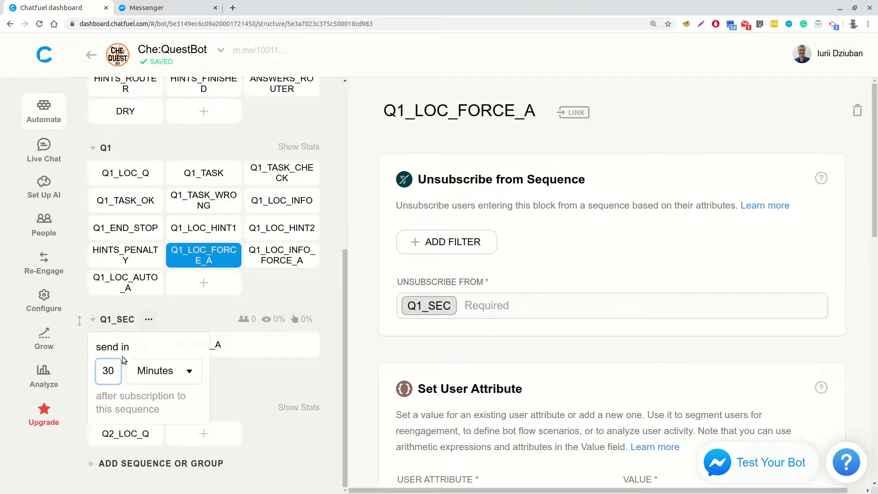
left_click(138, 371)
left_click(146, 393)
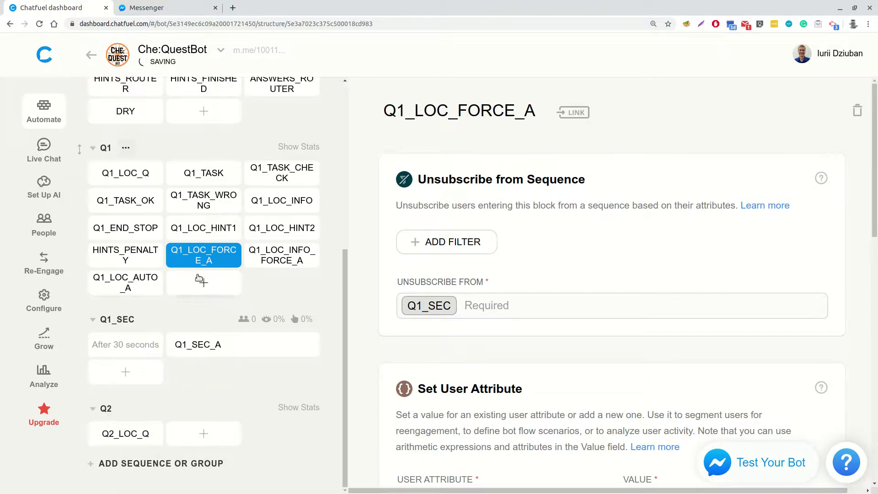
scroll(201, 280, "up", 2)
key("ctrl+Tab")
Delete the Che:QuestBot conversation history in Messenger
left_click(238, 165)
left_click(261, 255)
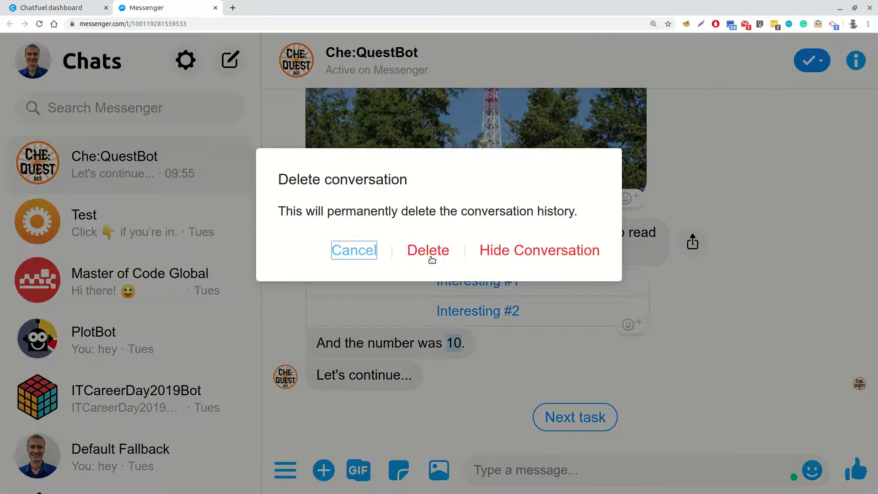
left_click(427, 249)
Back in the Chatfuel dashboard, launch the RESET_ATTRIBUTES block's m.me Messenger link
left_click(92, 8)
scroll(125, 164, "up", 4)
left_click(126, 311)
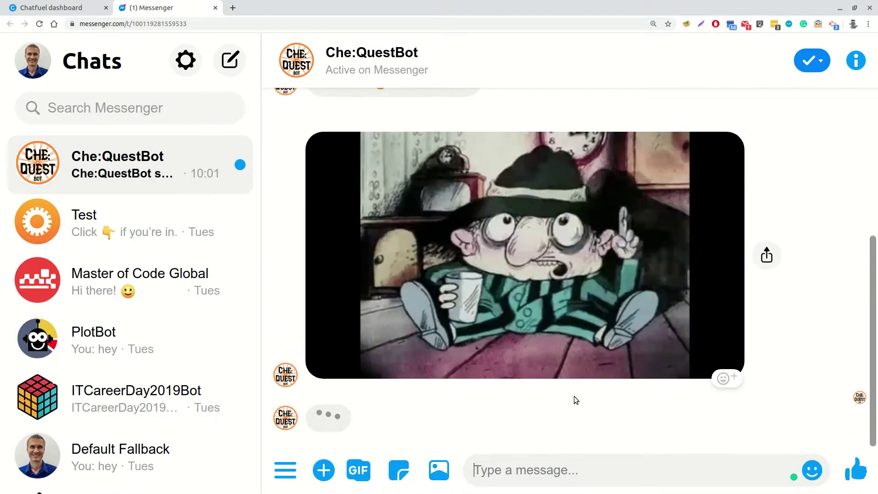
Type the reply "let's simply wait for 30 seconds.....", fixing typos along the way
type("lets")
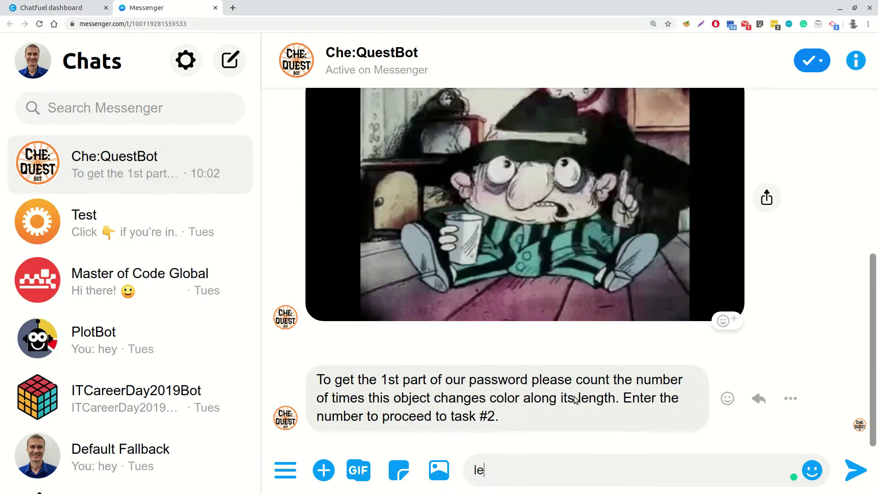
key("BackSpace")
type("'s sci")
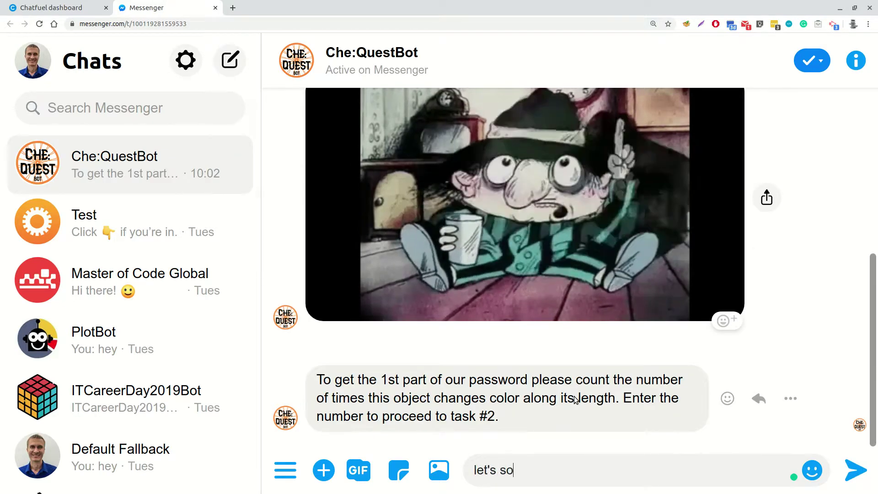
key("BackSpace")
key("BackSpace")
type("imply w")
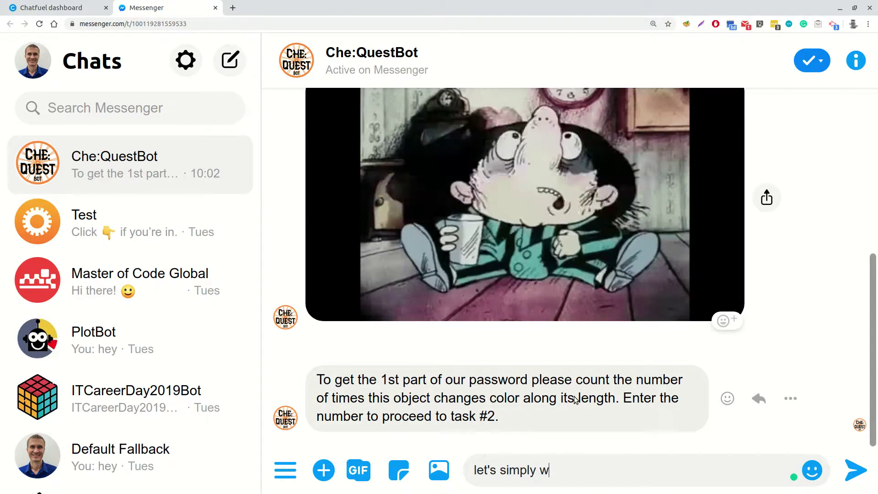
type("ait for 30 seco")
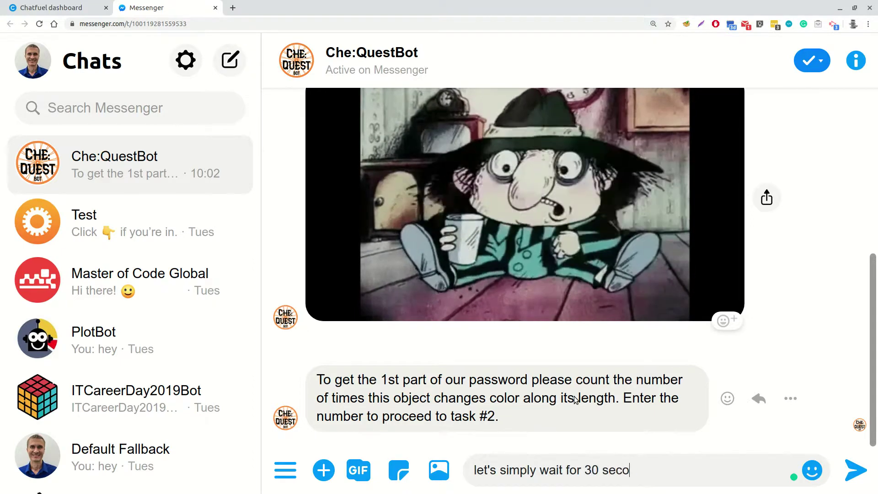
type("nds.....")
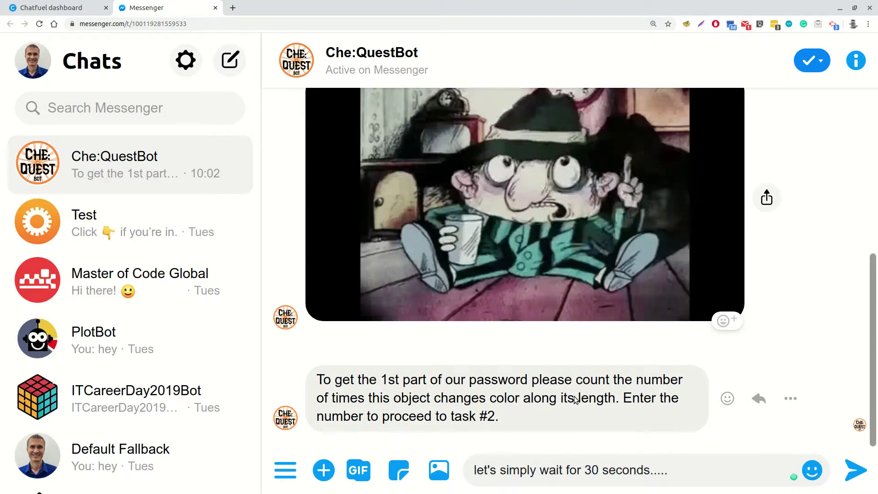